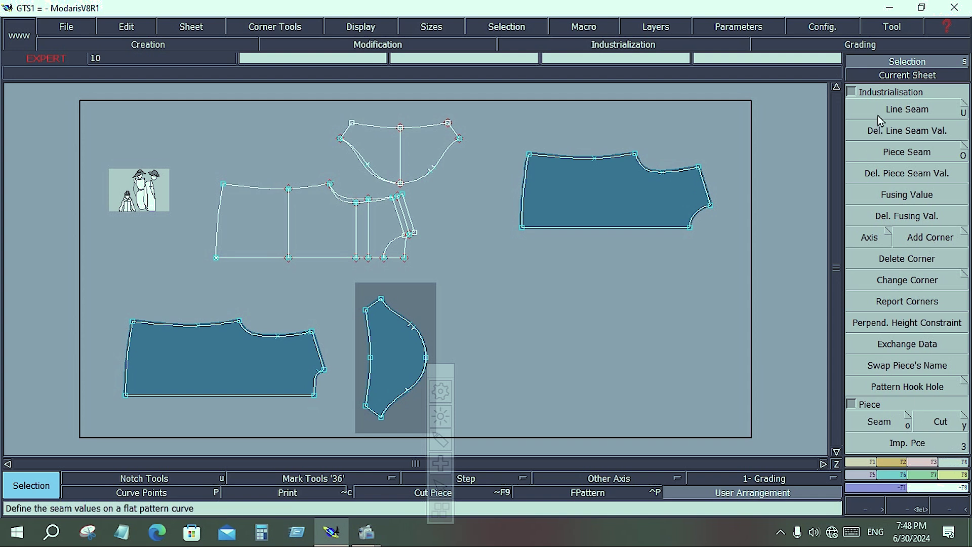
Collapse the Industrialisation tool group to expose the piece tools, and underline the Man. Cut Extr. command in red.
left_click(851, 91)
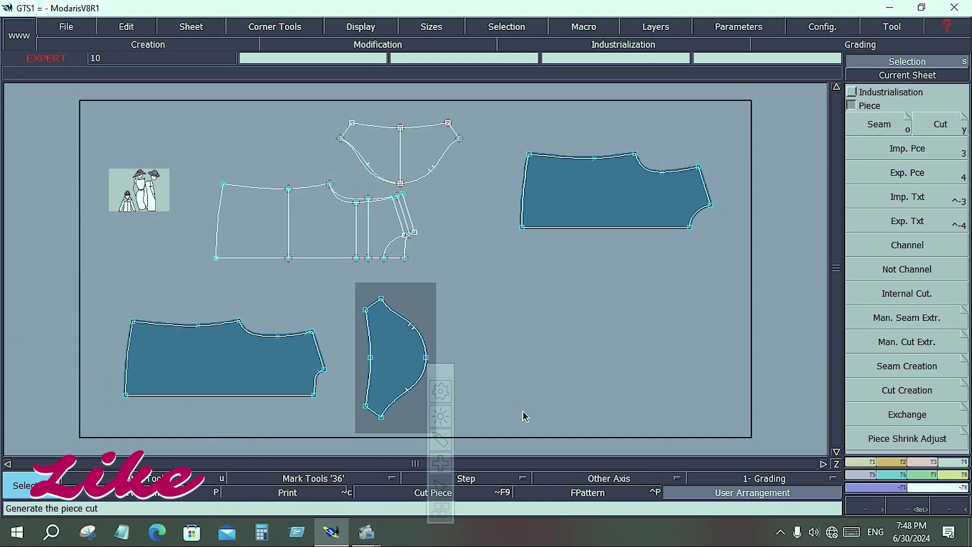
left_click(440, 441)
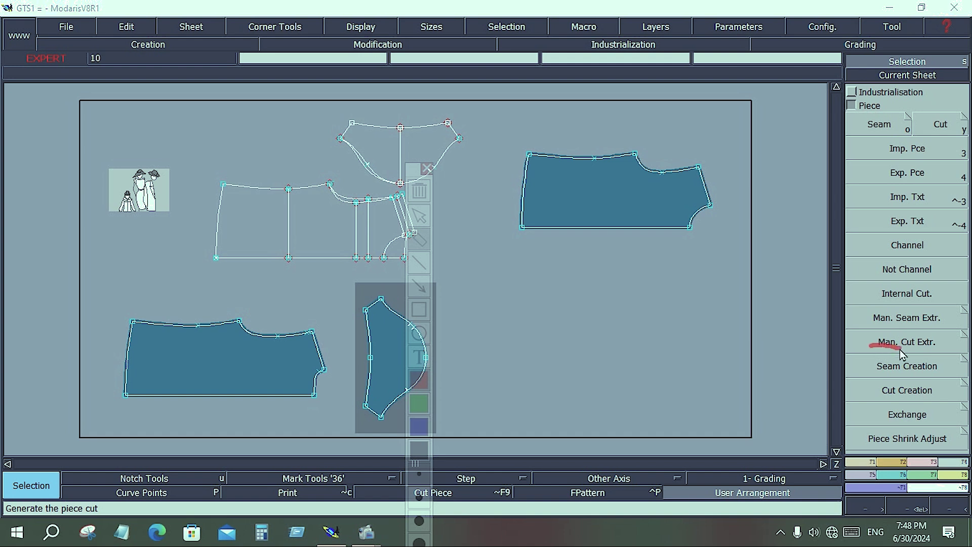
left_click_drag(901, 350, 961, 352)
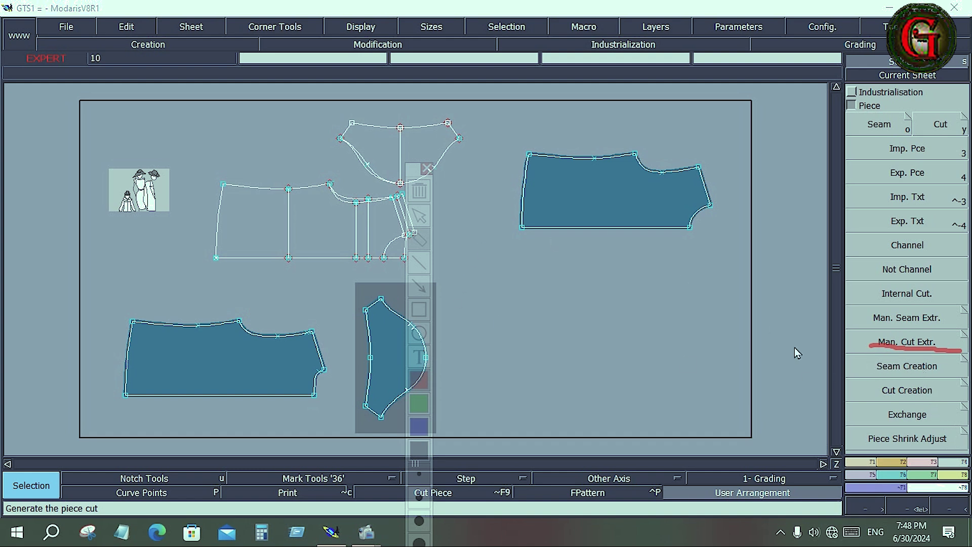
left_click(872, 482)
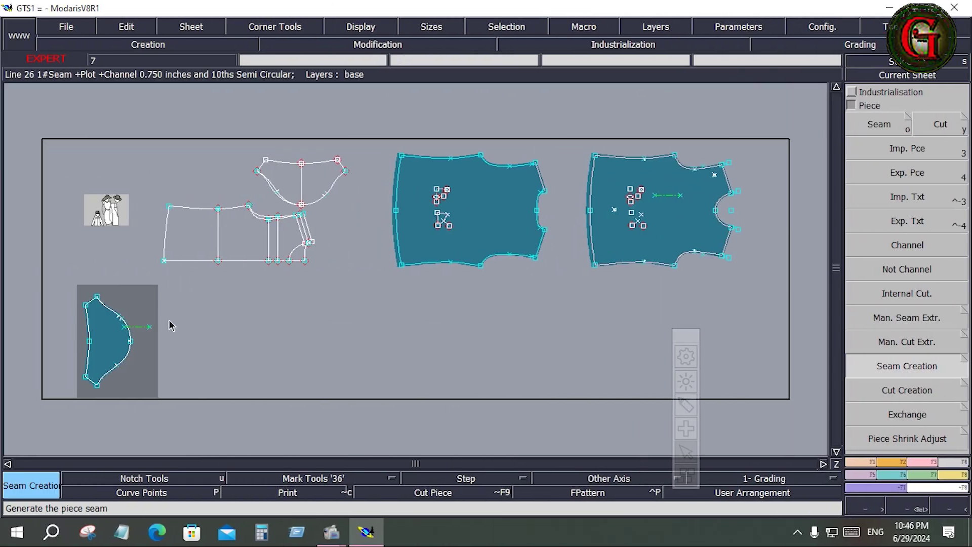
Apply Seam Creation to the sleeve piece's curved edge and to its whole outline.
key("Home")
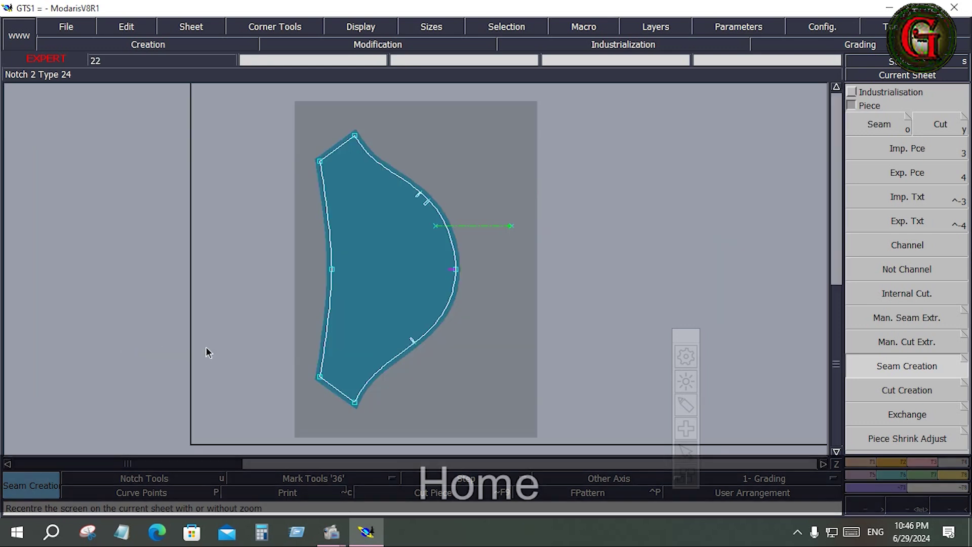
left_click(389, 173)
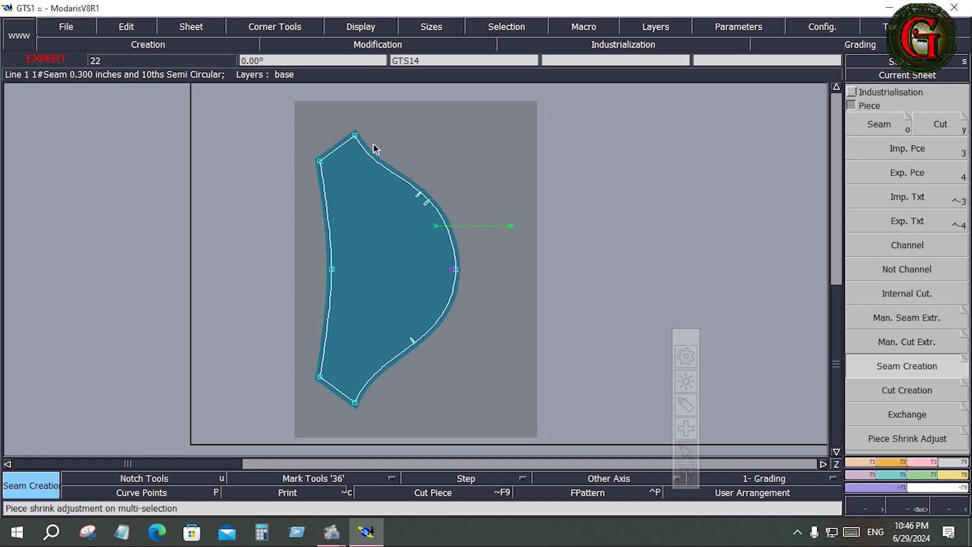
left_click(491, 425)
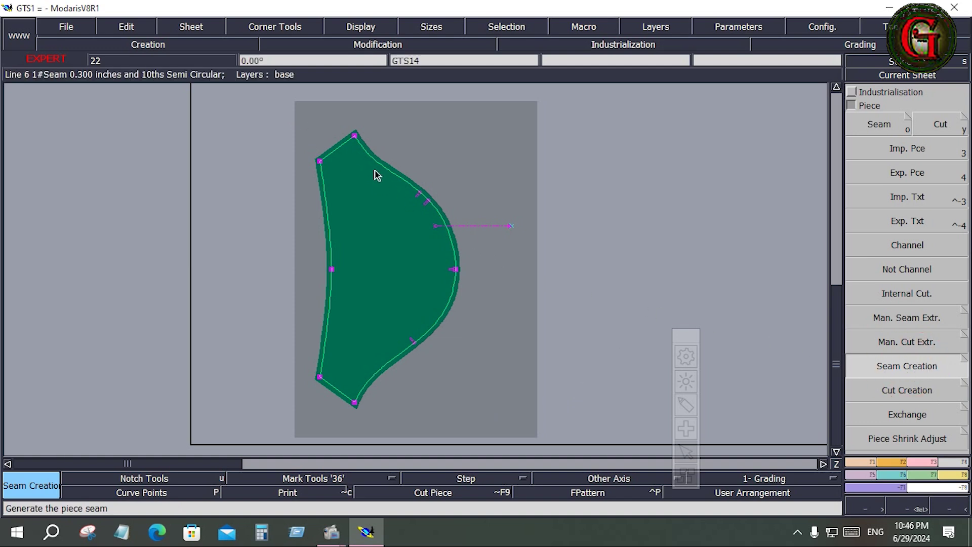
left_click(486, 421)
Draw a circle inside the sleeve piece and turn it into an internal cut.
left_click(895, 462)
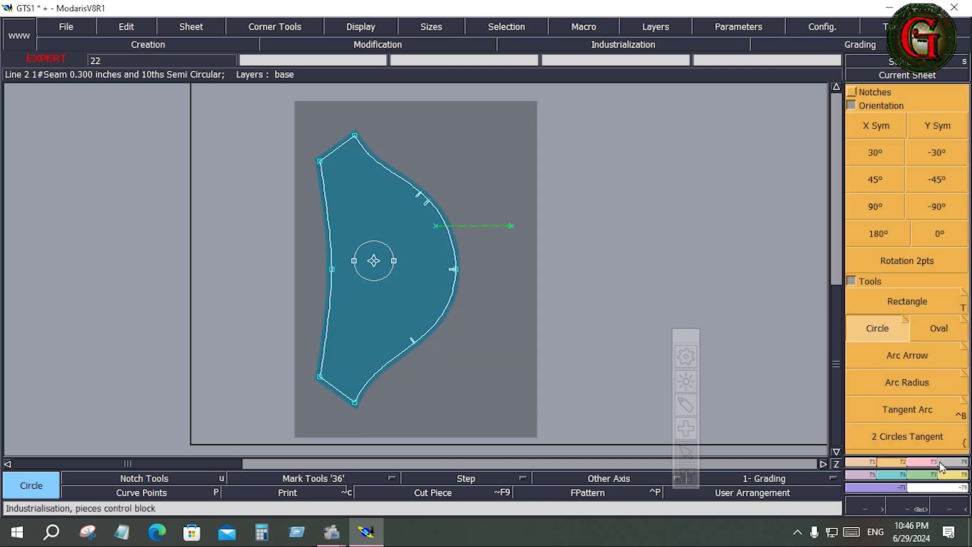
left_click(946, 462)
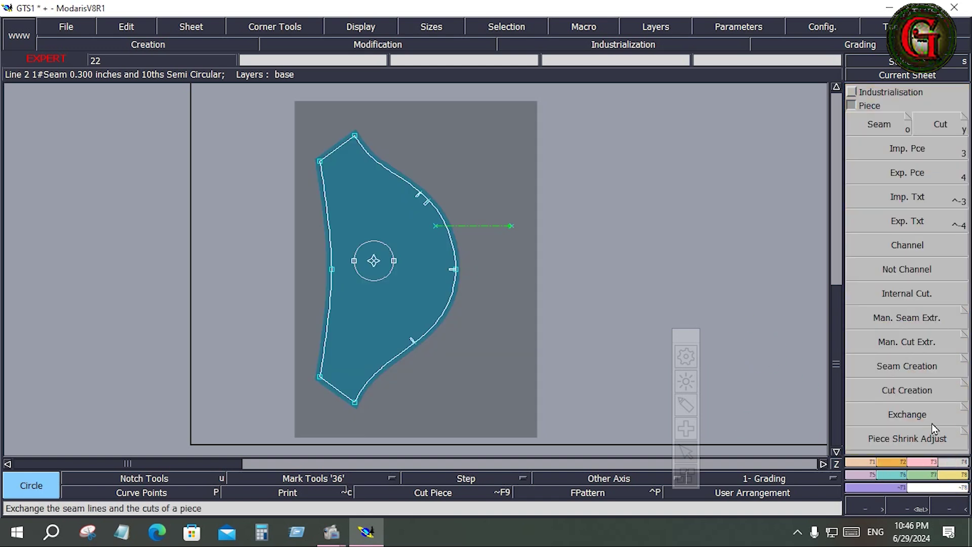
left_click(903, 299)
left_click(393, 262)
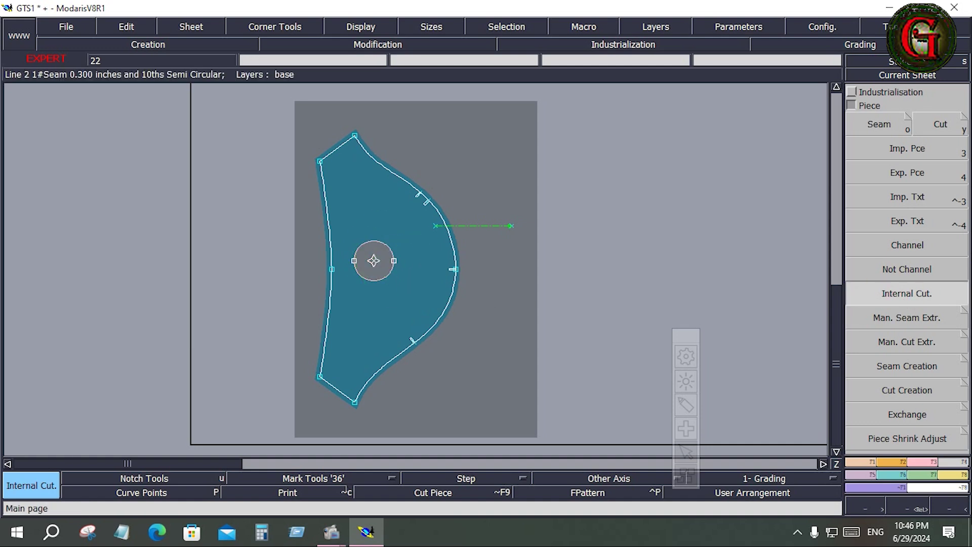
Apply Seam Creation to the circular internal cut in the sleeve piece.
left_click(937, 461)
left_click(914, 369)
left_click(452, 279)
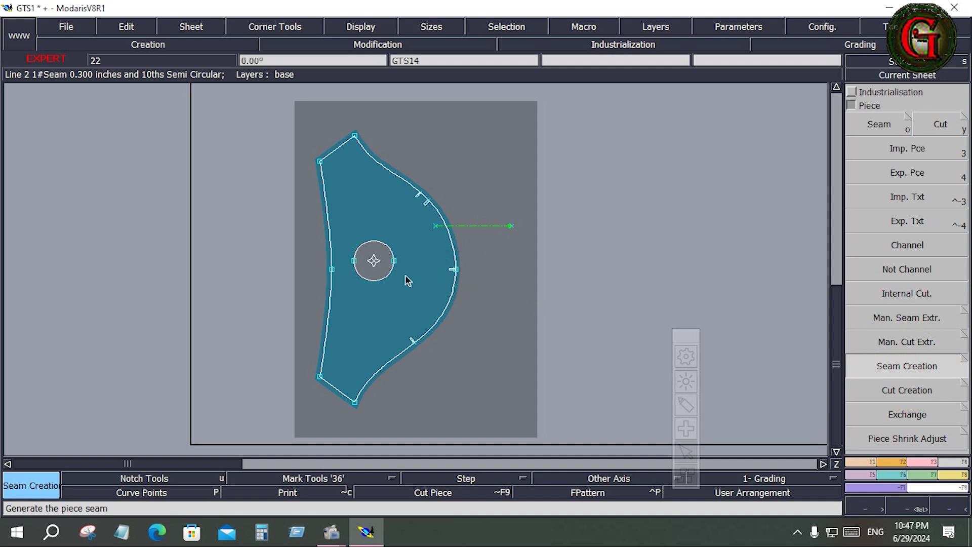
left_click(388, 268)
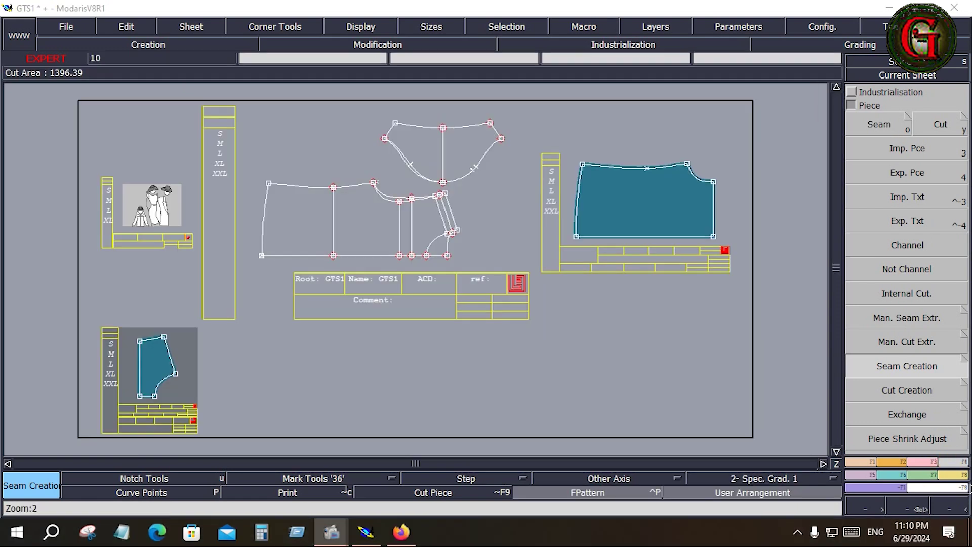
Extract a new piece with Man. Cut Extr. by following the lower body piece's seam contour, and arrange all sheets on the desk.
left_click(906, 345)
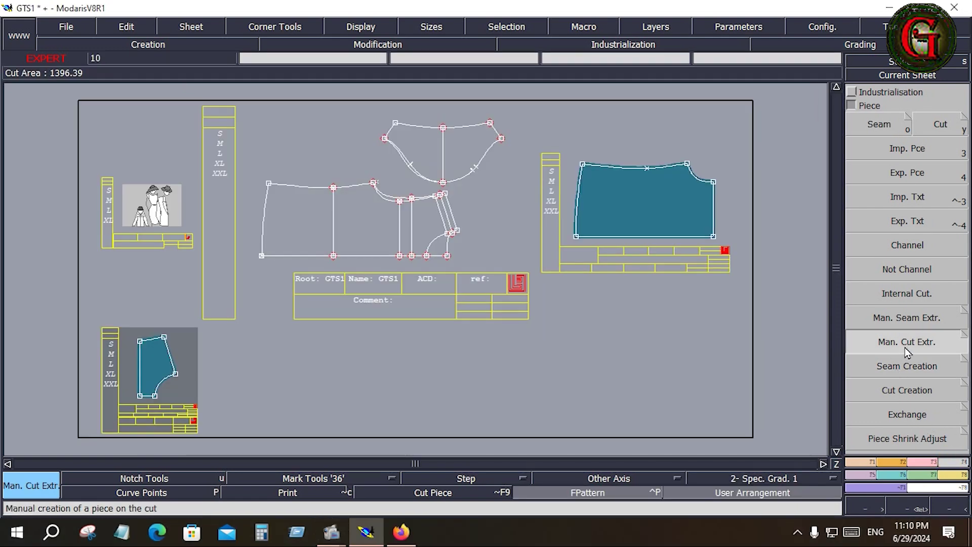
left_click(684, 218)
key("s")
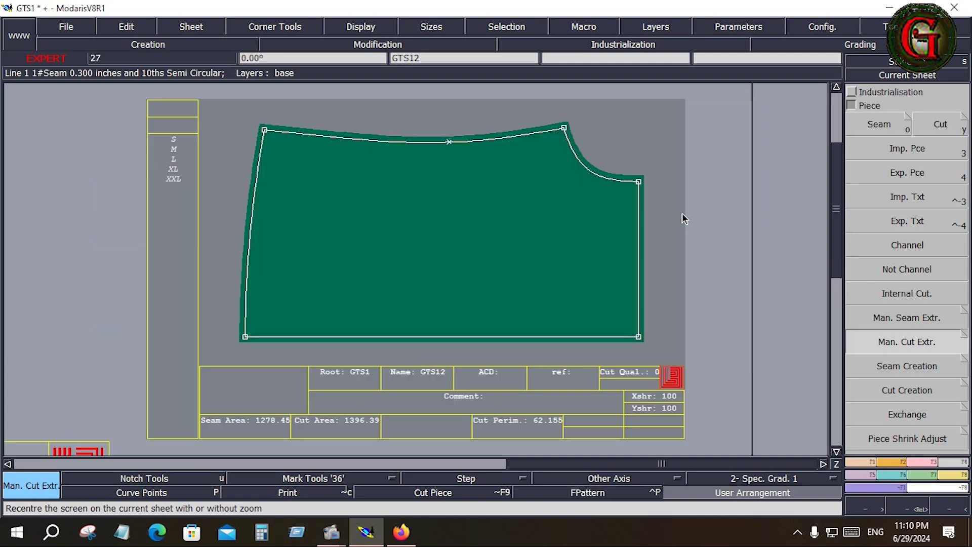
left_click(905, 347)
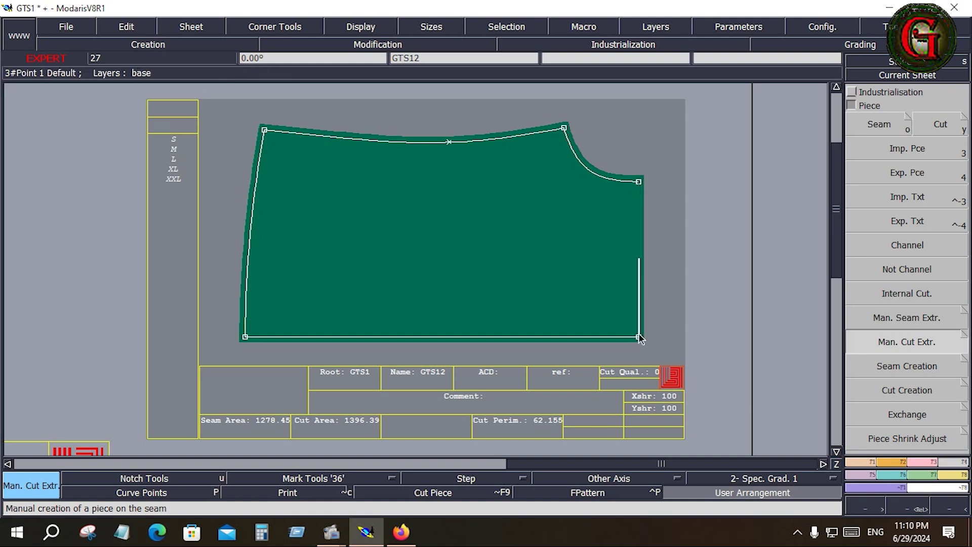
left_click(638, 333)
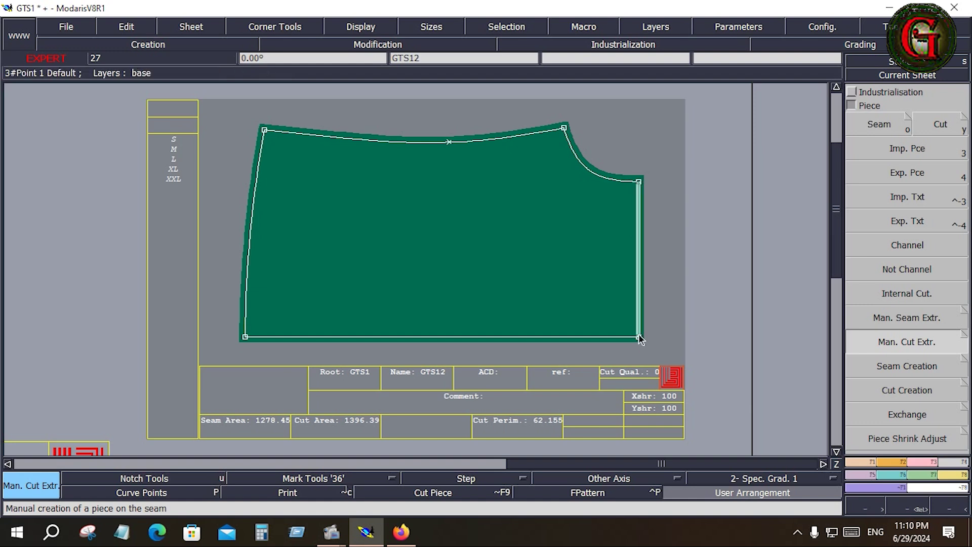
left_click(246, 336)
left_click(264, 130)
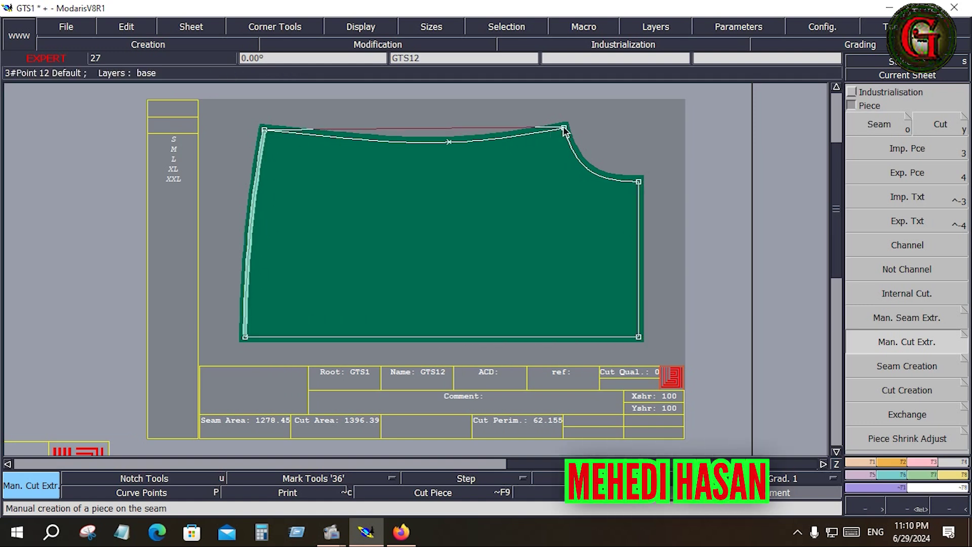
left_click(563, 128)
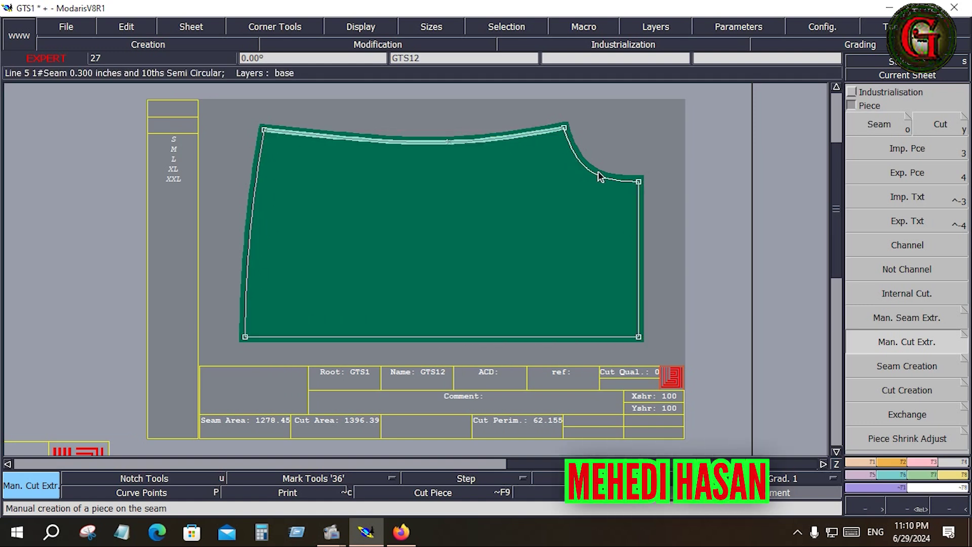
left_click(638, 182)
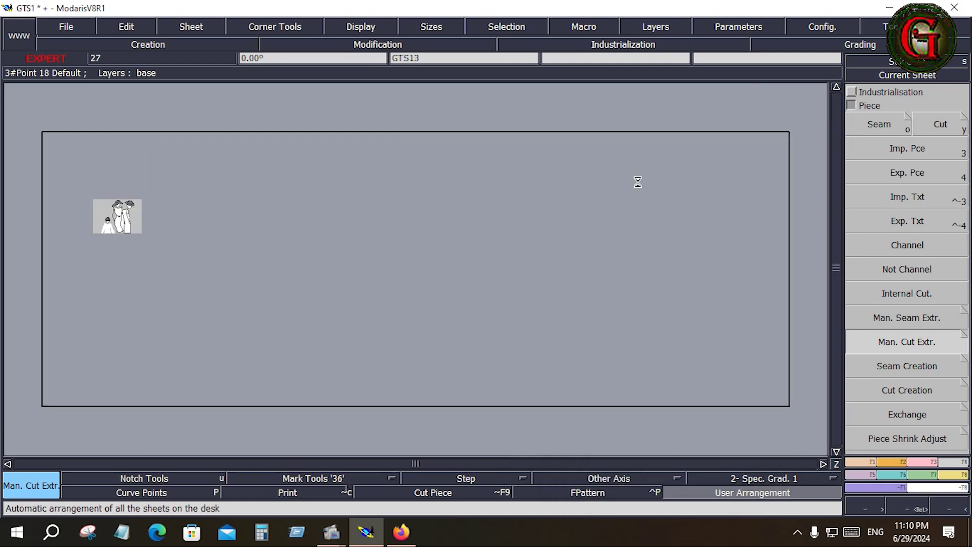
Try Seam Creation on the armhole, straight edge and remaining outline of the extracted body piece, and undo it.
left_click(681, 234)
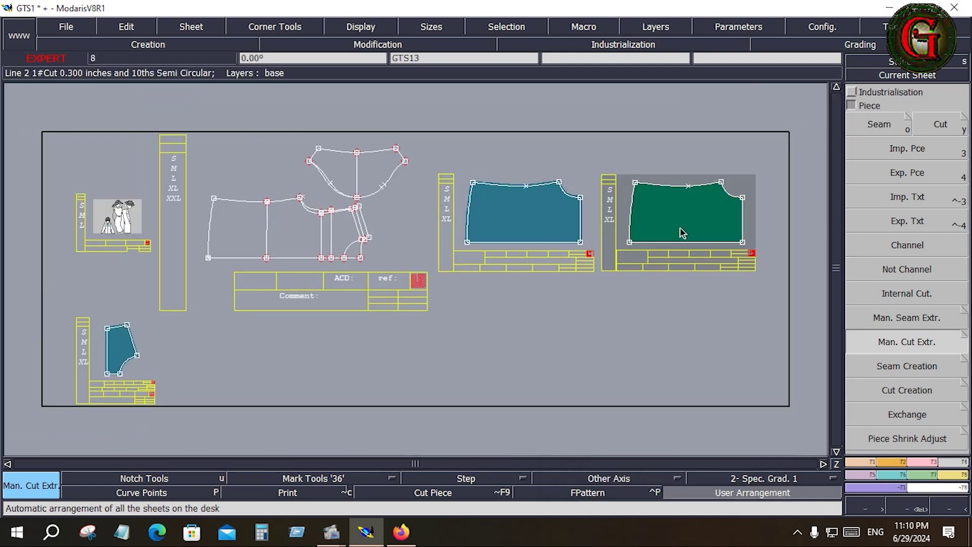
key("space")
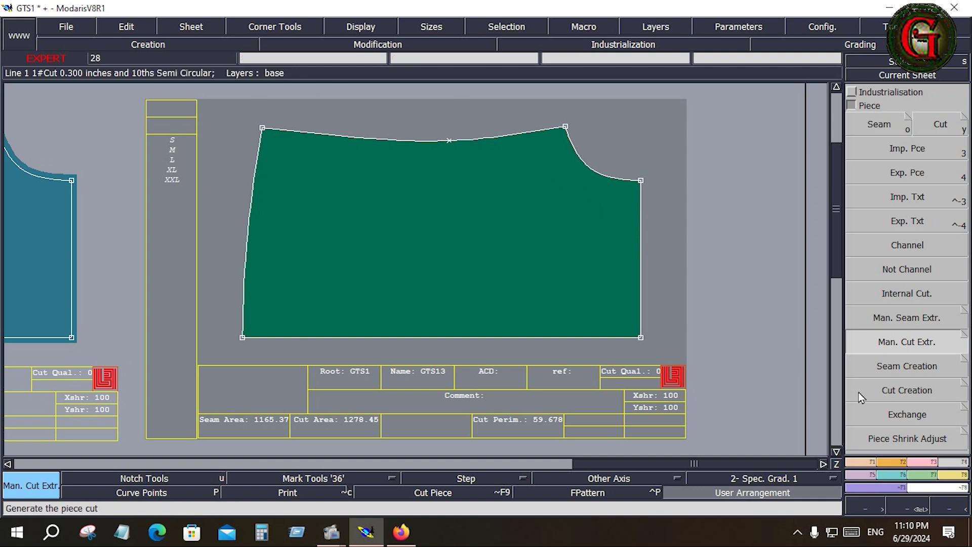
left_click(904, 371)
left_click(629, 181)
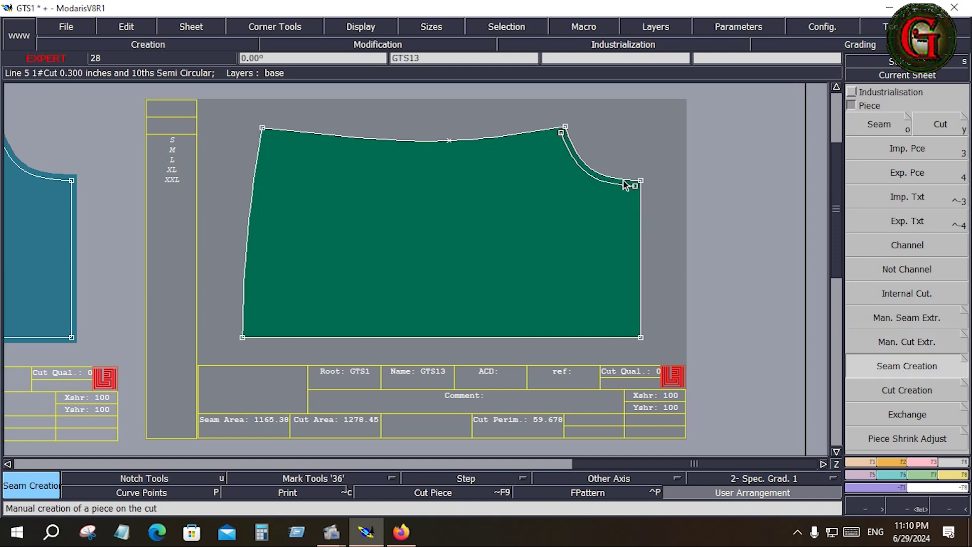
left_click(639, 216)
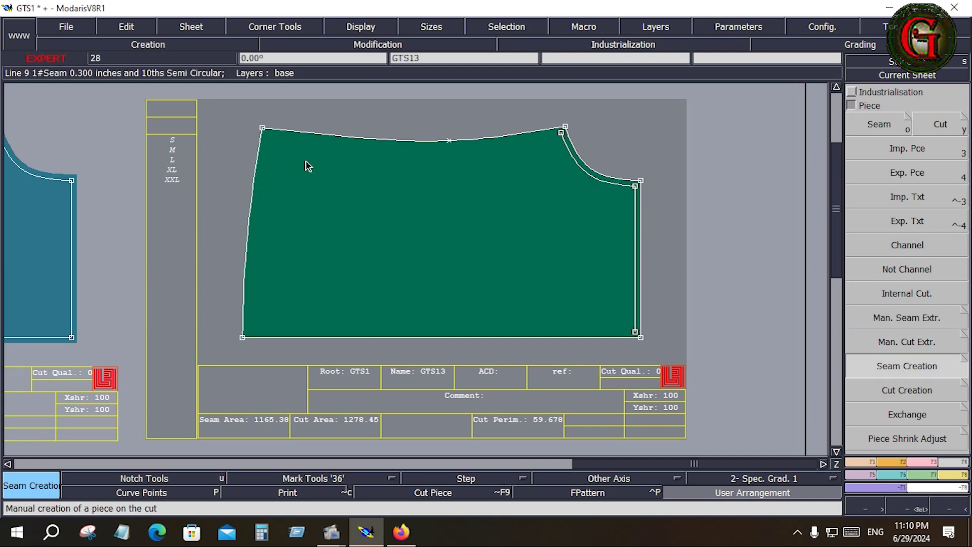
left_click_drag(234, 104, 736, 358)
left_click(613, 336)
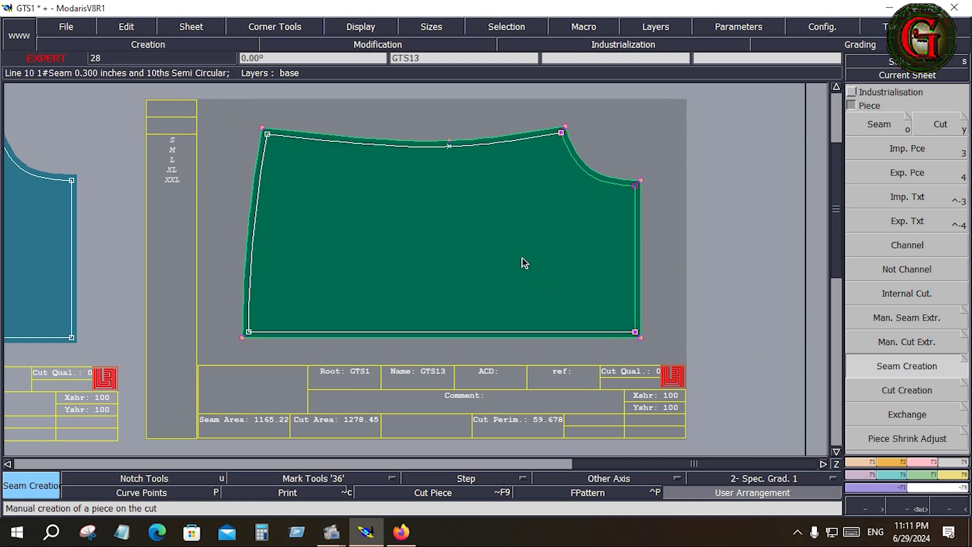
left_click(704, 252)
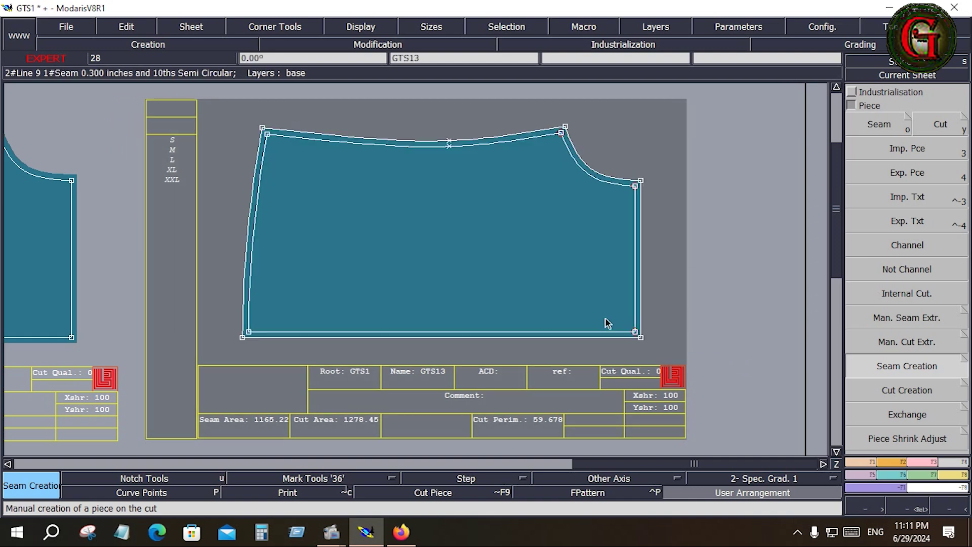
key("ctrl+z")
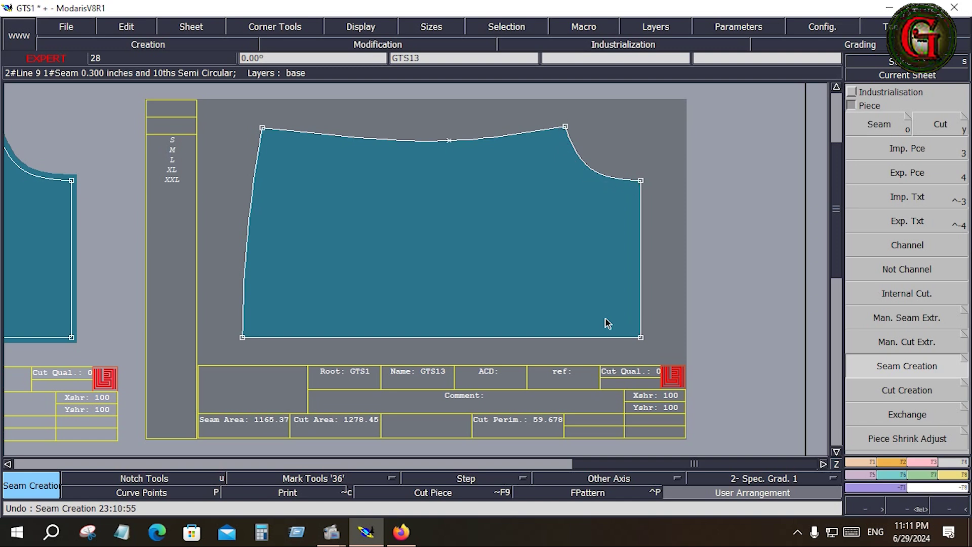
Generate cut lines around all edges of the small yoke piece with Cut Creation.
key("Home")
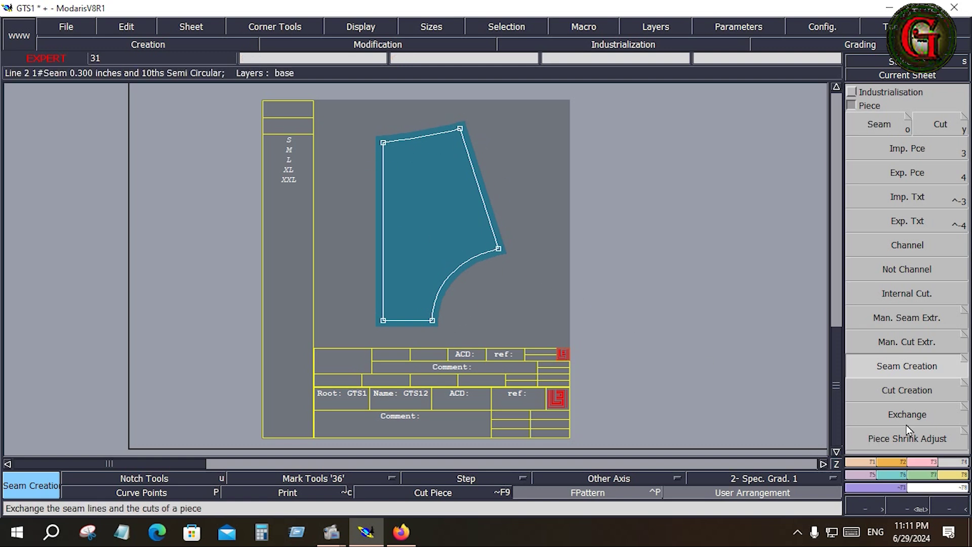
left_click(897, 390)
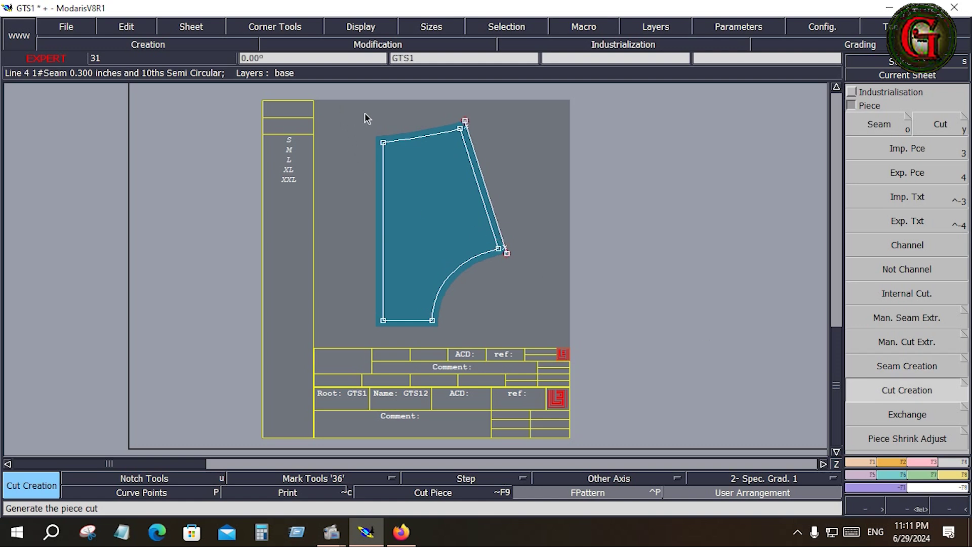
left_click(481, 272)
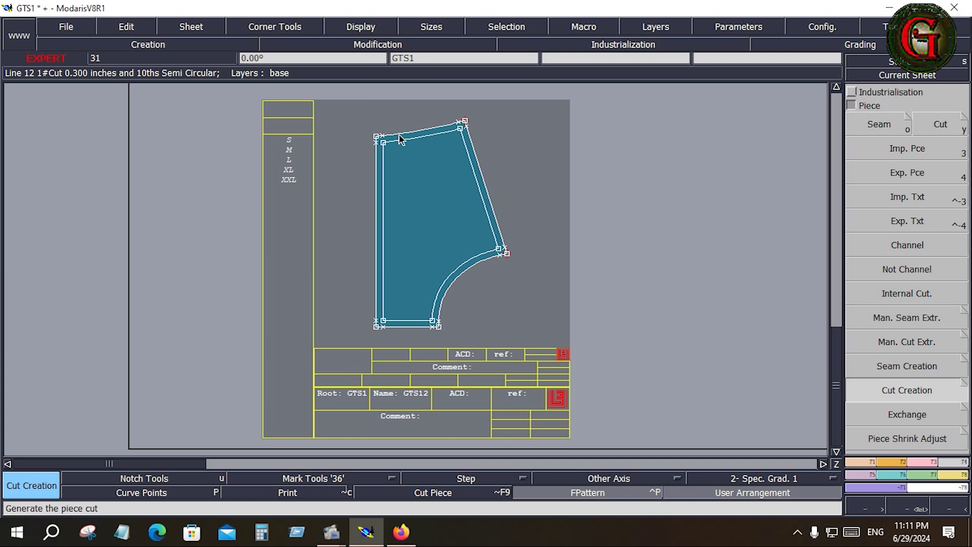
left_click(519, 335)
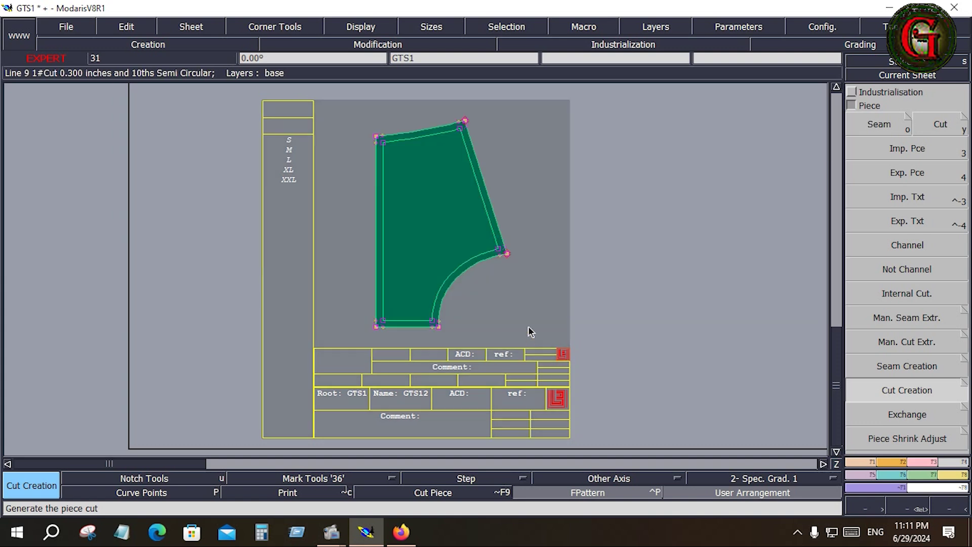
left_click(478, 198)
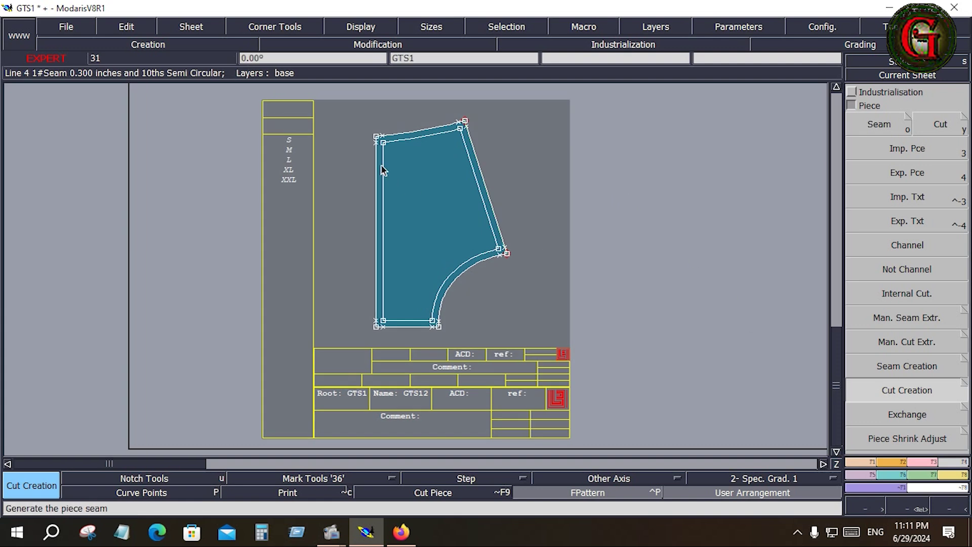
Exchange the seam and cut lines of the whole yoke piece, and swap them back.
left_click(901, 414)
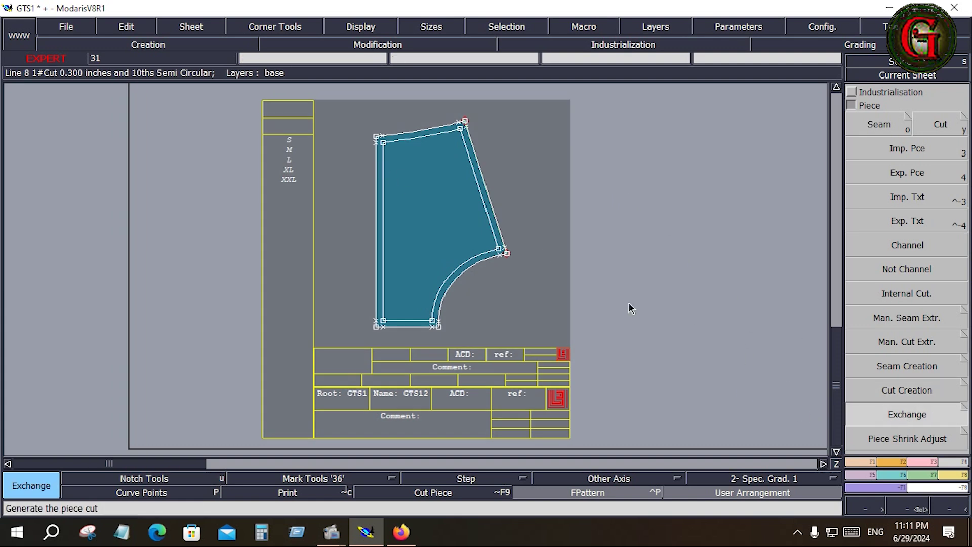
left_click_drag(352, 108, 537, 362)
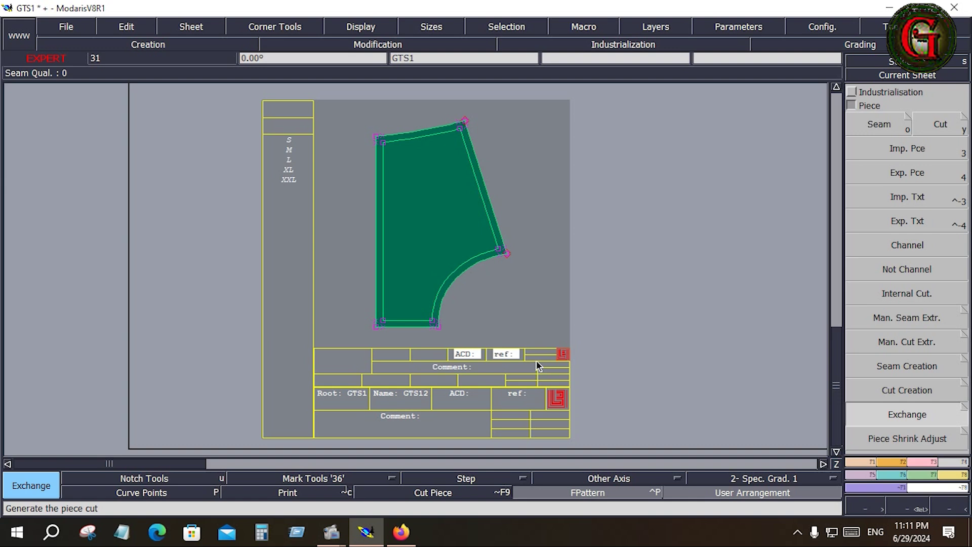
left_click(492, 254)
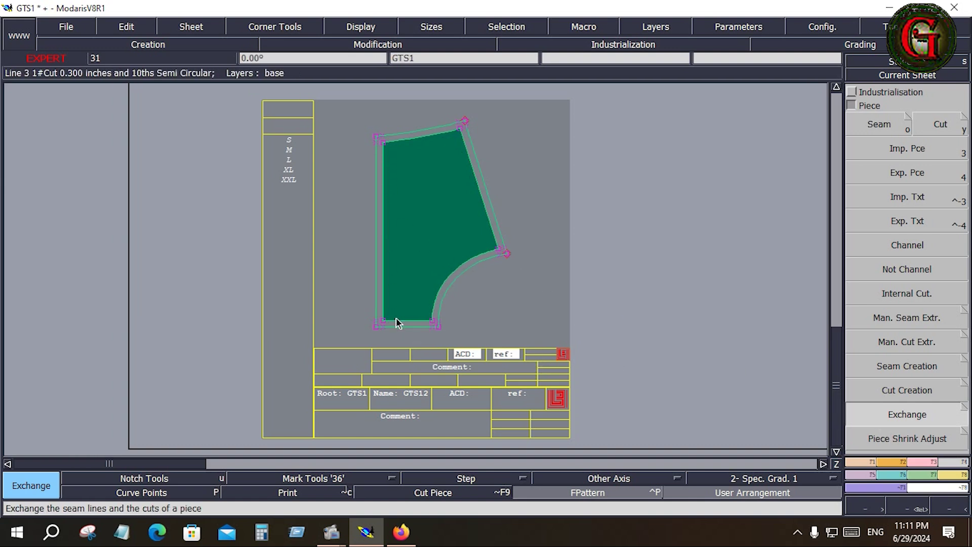
left_click(462, 205)
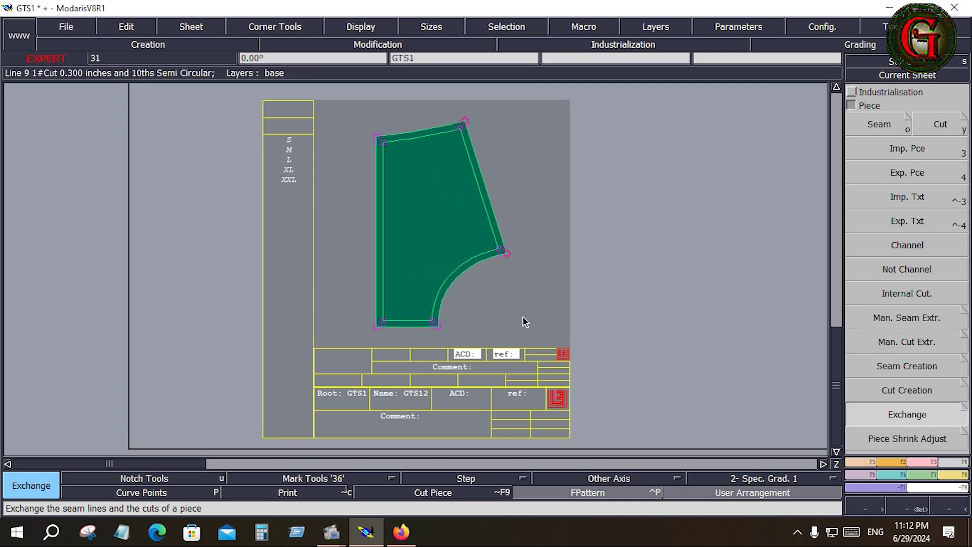
Exchange the seam and cut lines of the large body piece along the armhole, straight edge, long straight side, curved side and hem.
key("space")
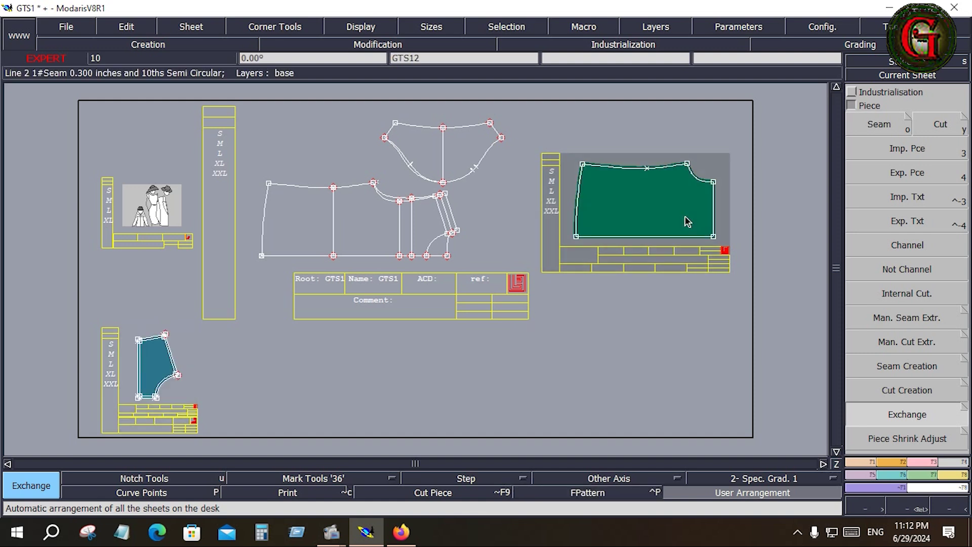
key("space")
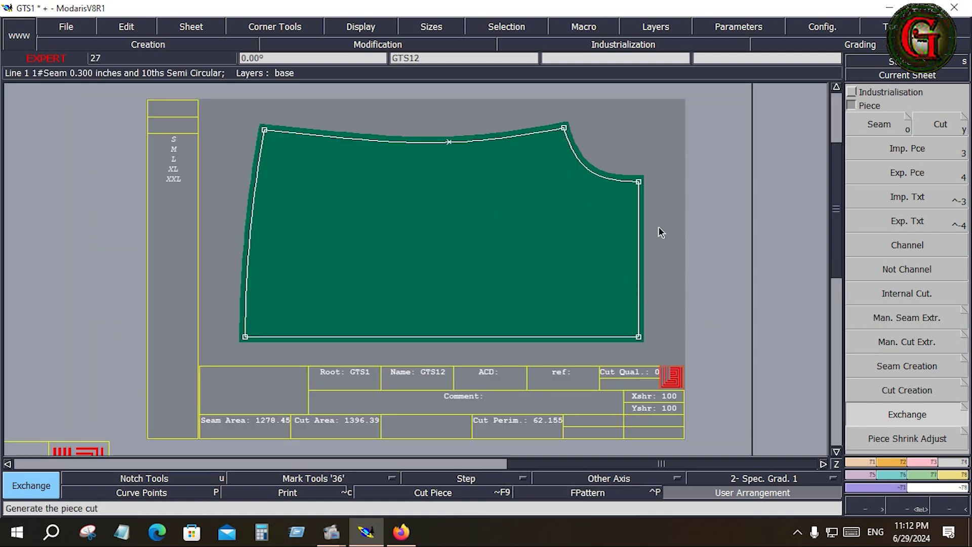
left_click(607, 181)
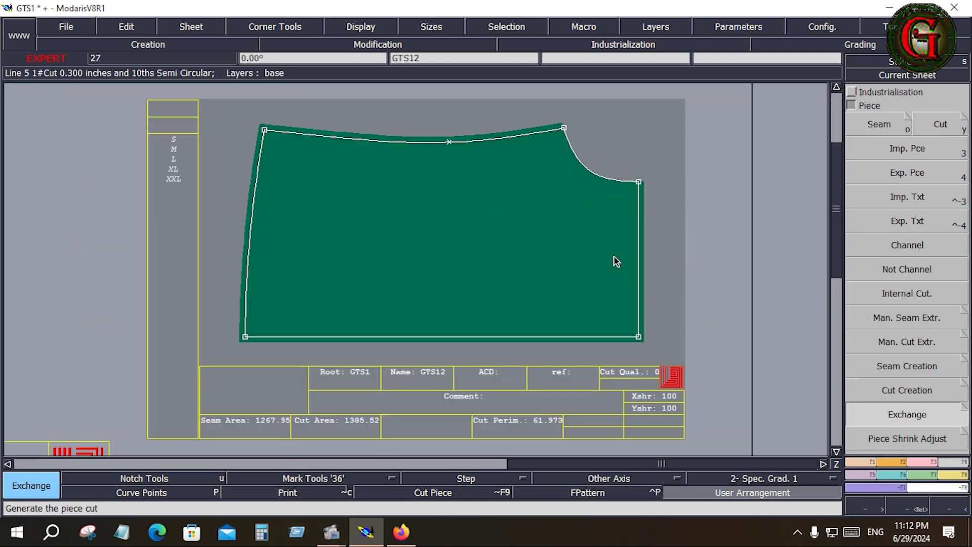
left_click(639, 278)
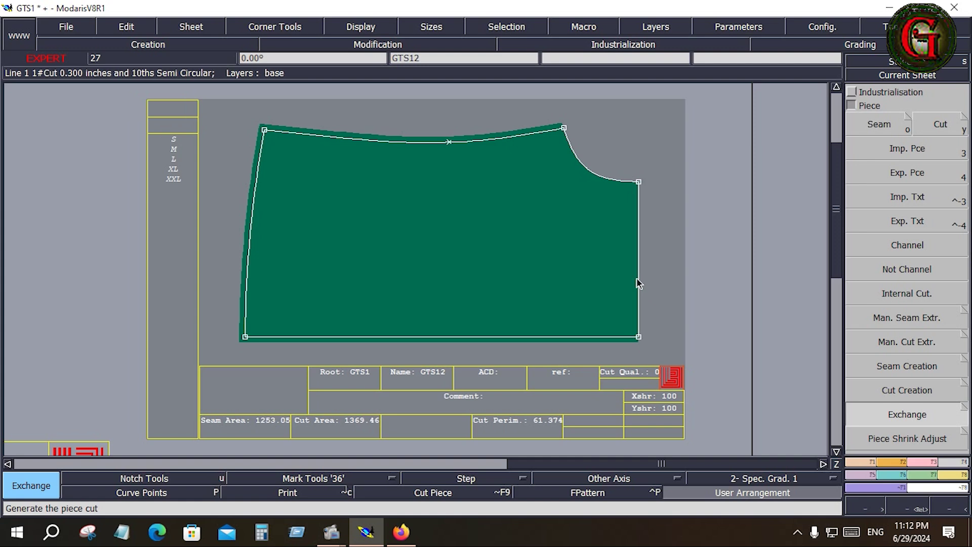
left_click(567, 336)
left_click(477, 152)
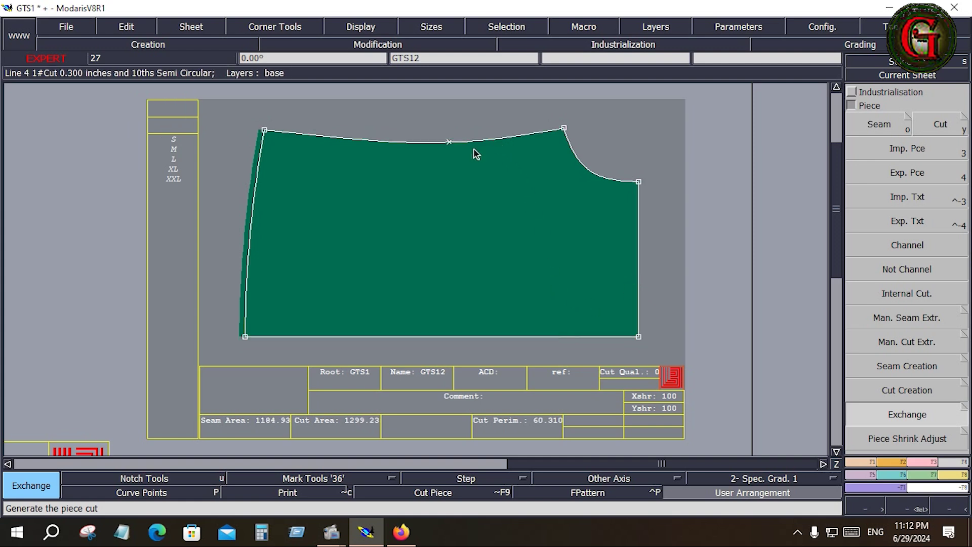
left_click(261, 158)
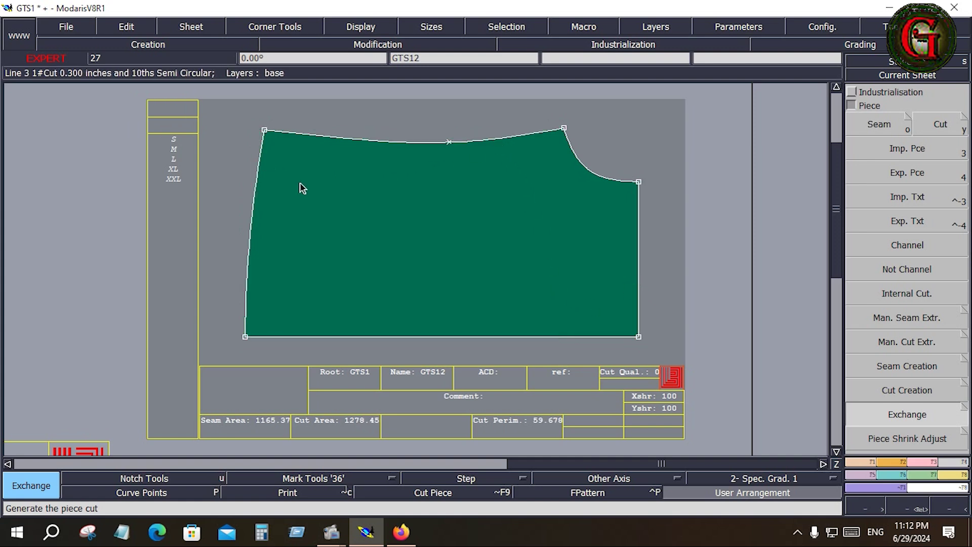
Toggle the cut-only display of the large body piece on and off to compare its finish and cut lines.
left_click(468, 499)
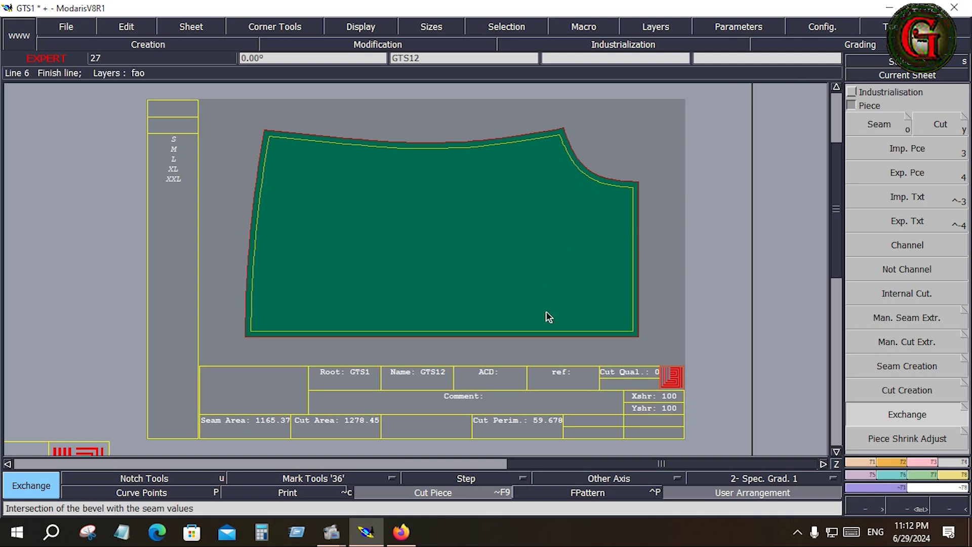
left_click(470, 494)
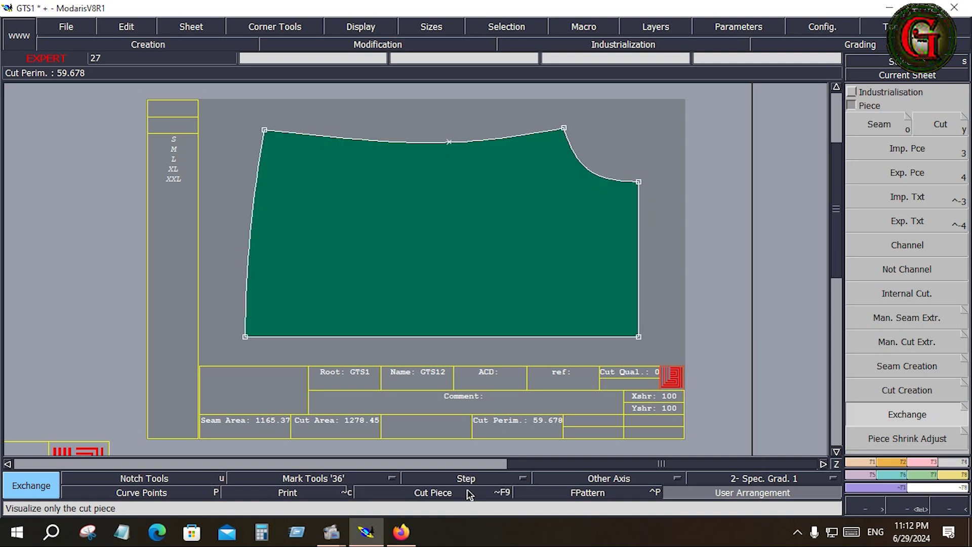
left_click(470, 493)
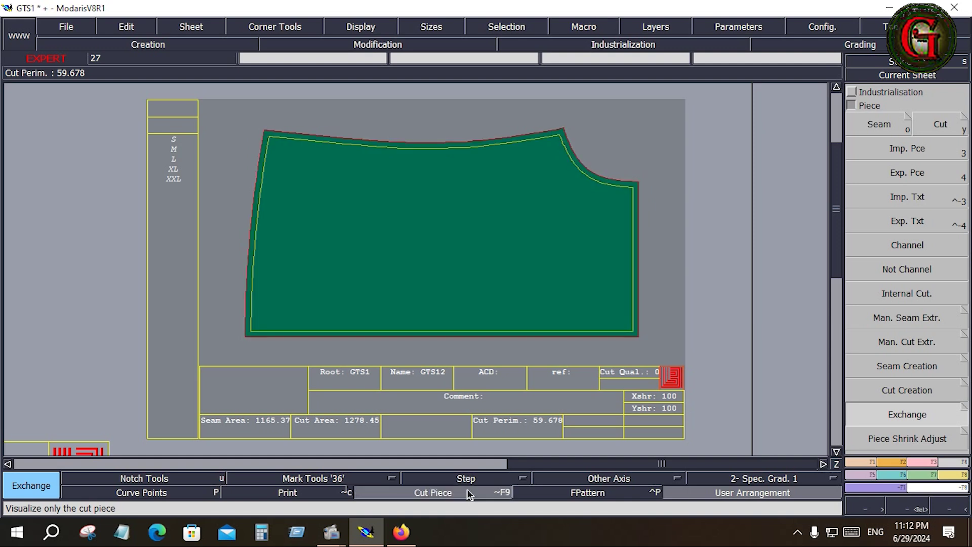
left_click(469, 493)
left_click(470, 494)
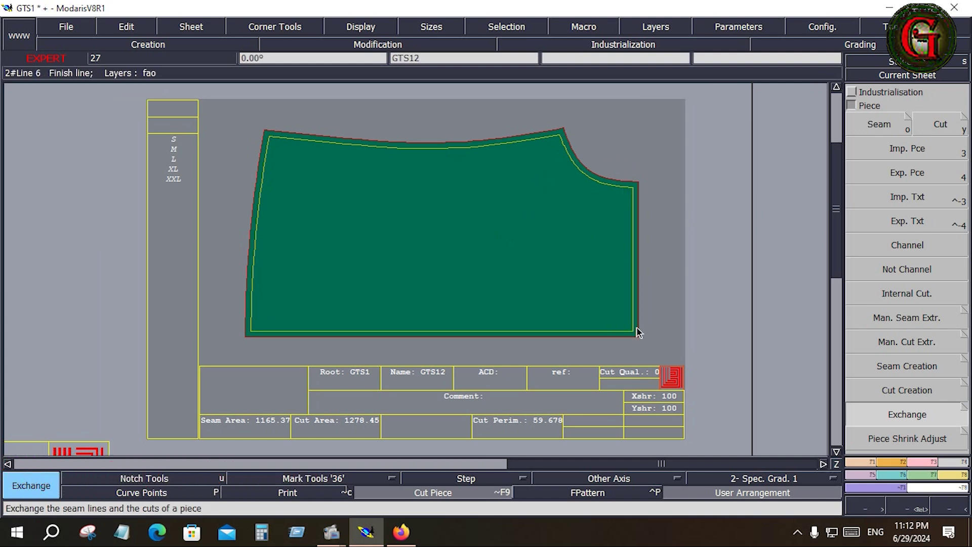
left_click(439, 493)
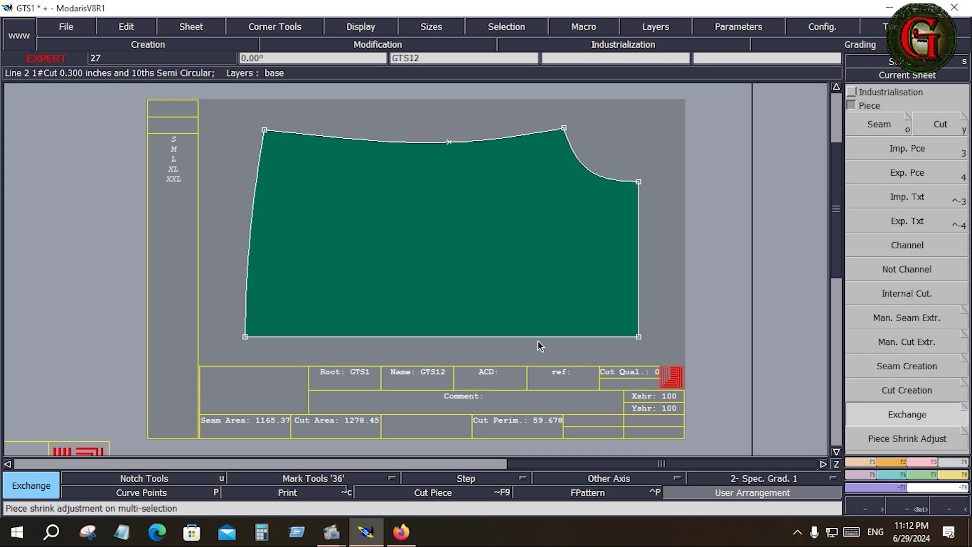
left_click(939, 486)
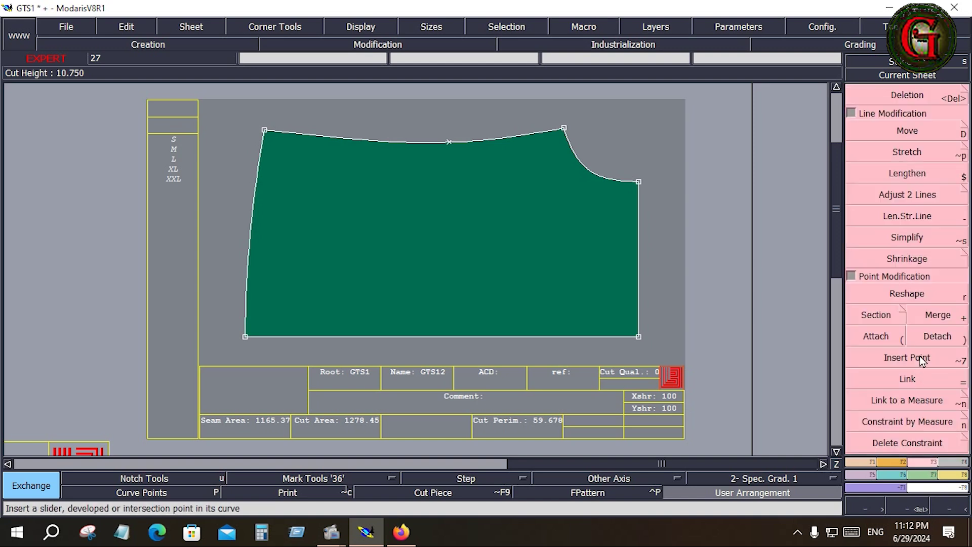
left_click(914, 261)
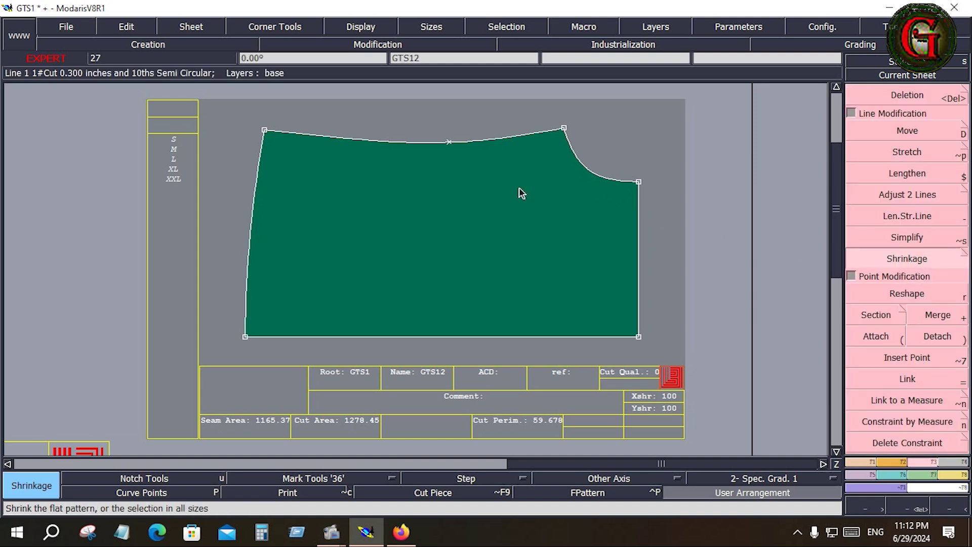
left_click(954, 463)
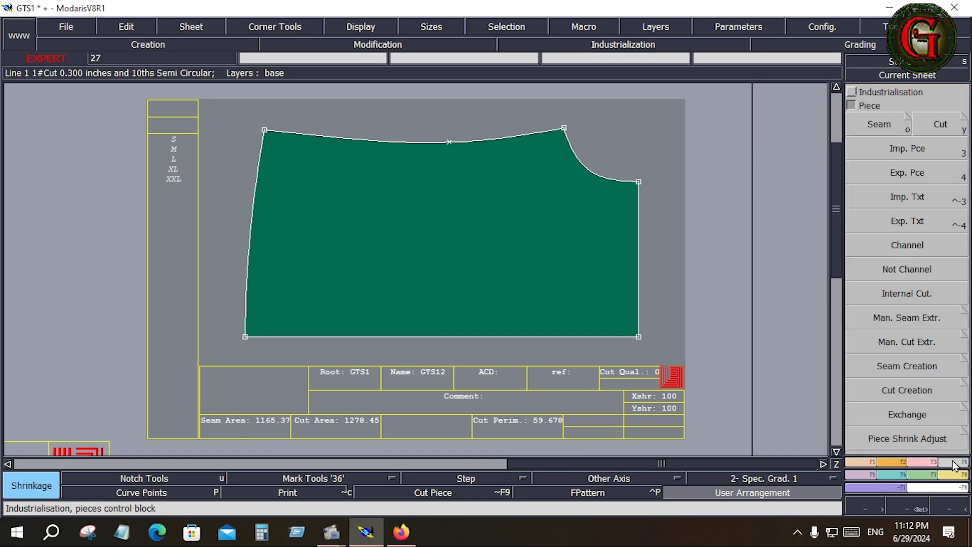
Apply Piece Shrink Adjust to the large body piece with Xshrink 102 and Yshrink 102.
left_click(889, 439)
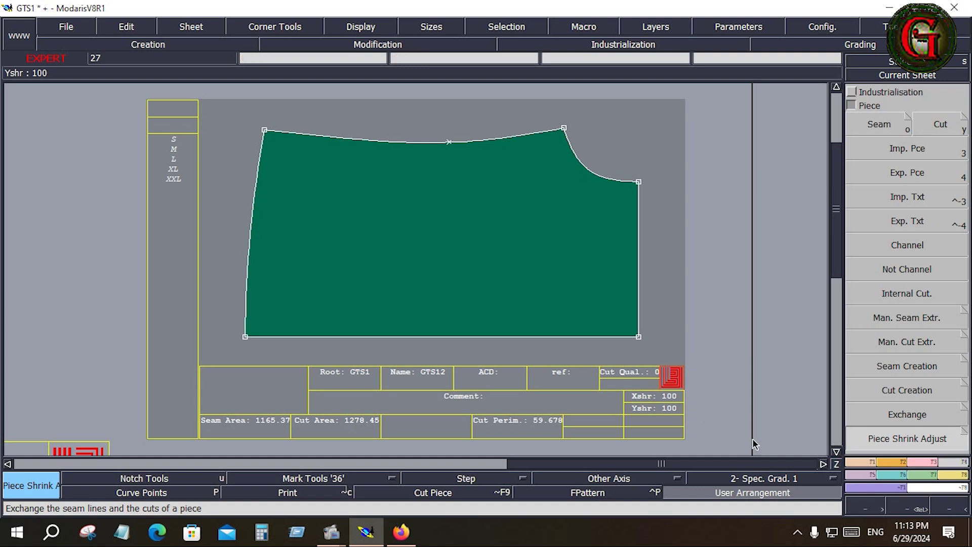
left_click(964, 436)
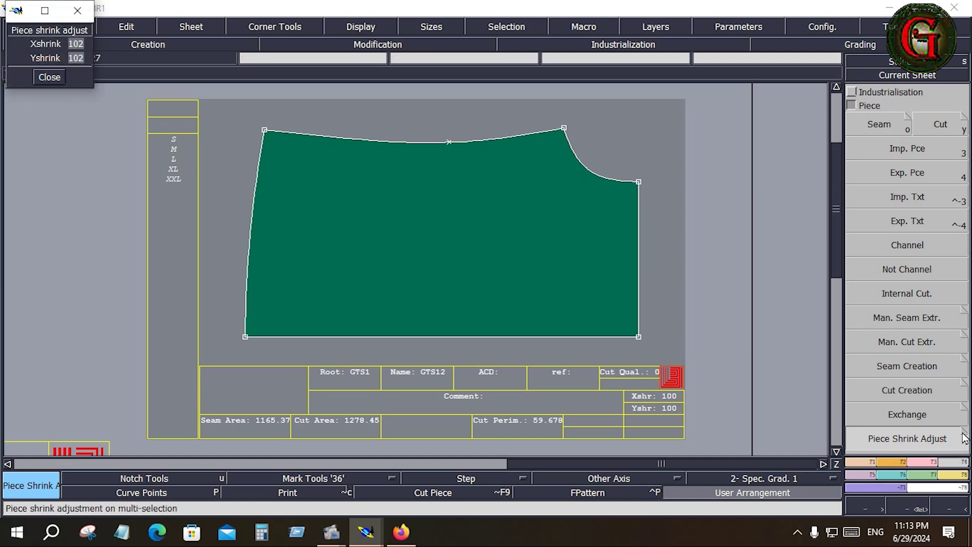
left_click(73, 58)
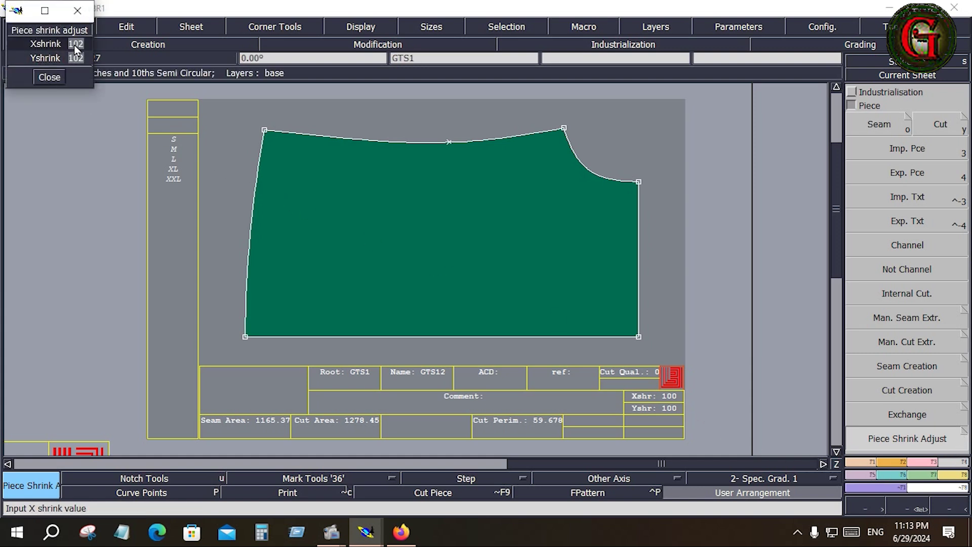
left_click(61, 141)
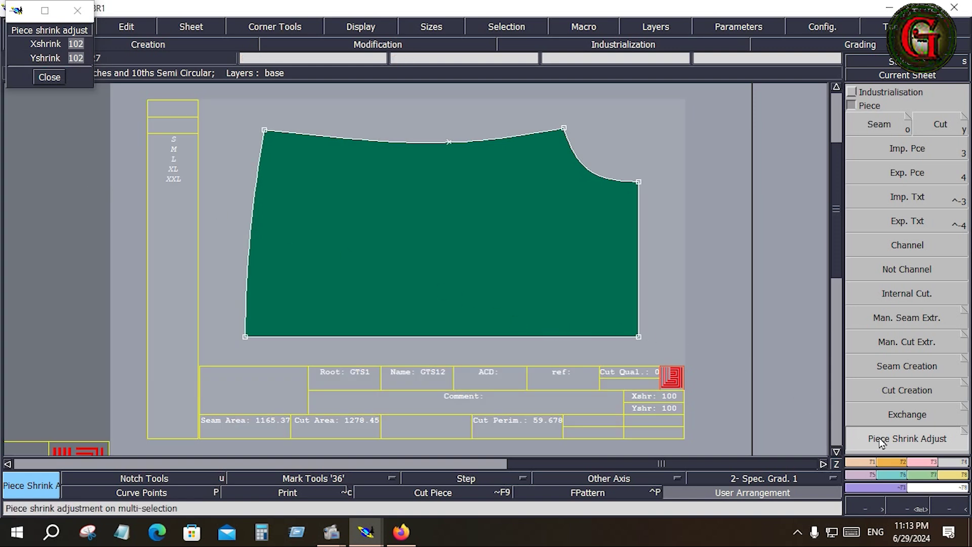
left_click(540, 286)
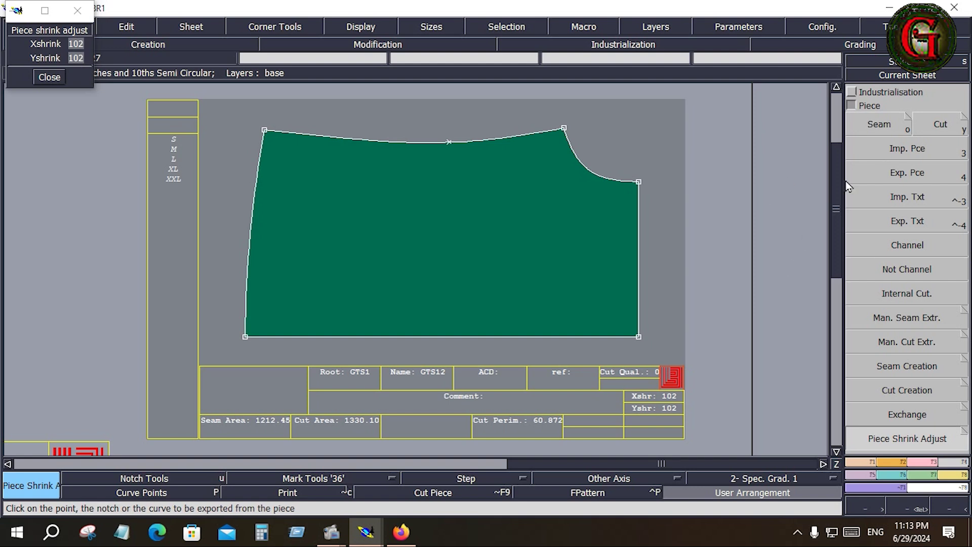
Extract the body area of the flat pattern as new pieces, once with Seam and once with Cut.
left_click(883, 129)
left_click(478, 259)
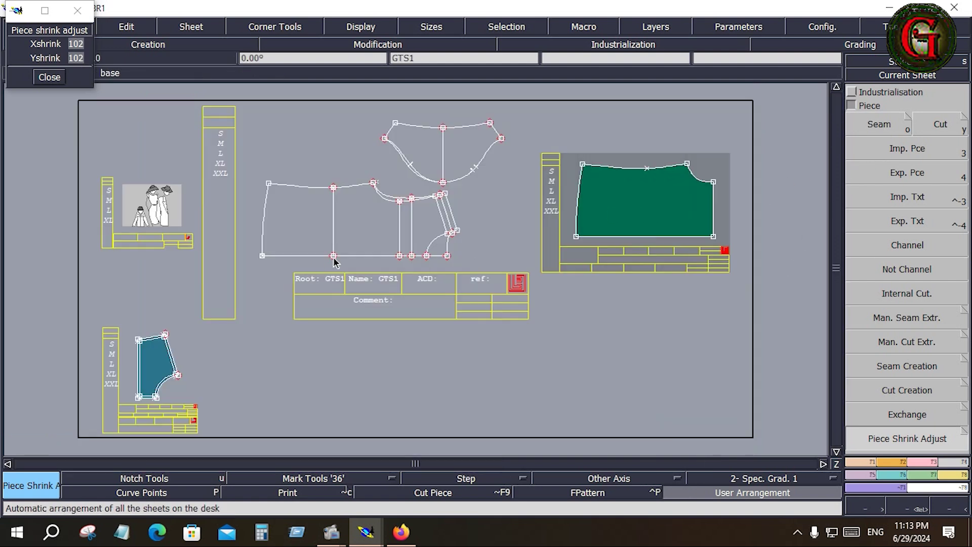
left_click(882, 131)
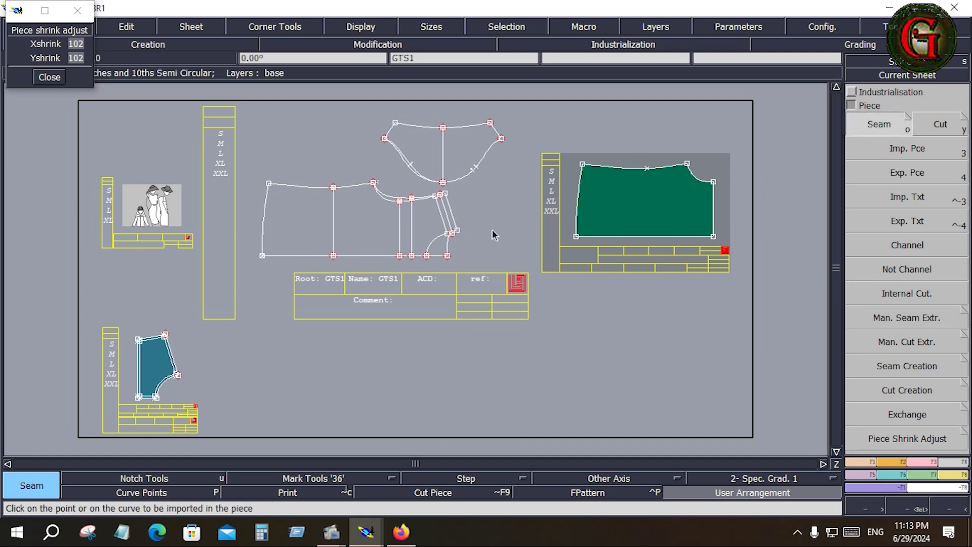
left_click(311, 241)
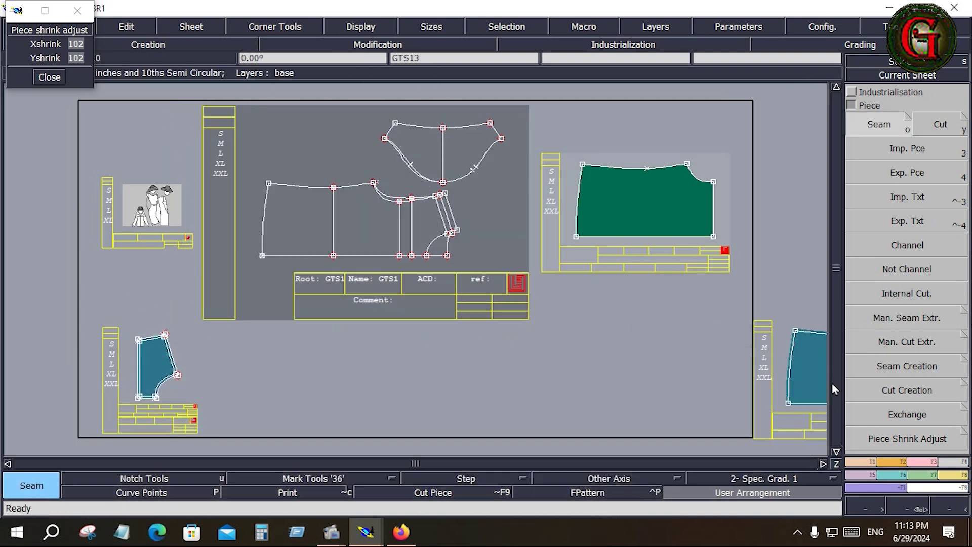
left_click(939, 128)
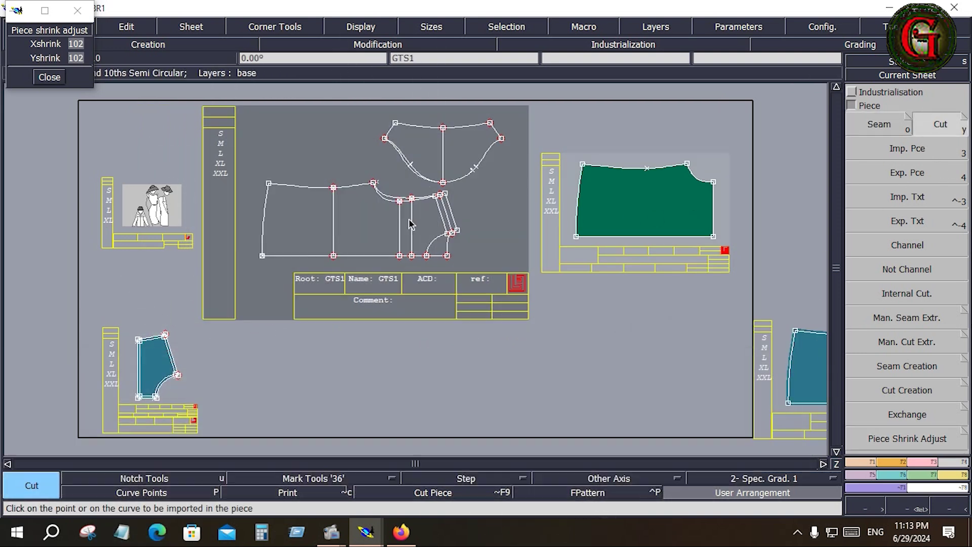
left_click(364, 225)
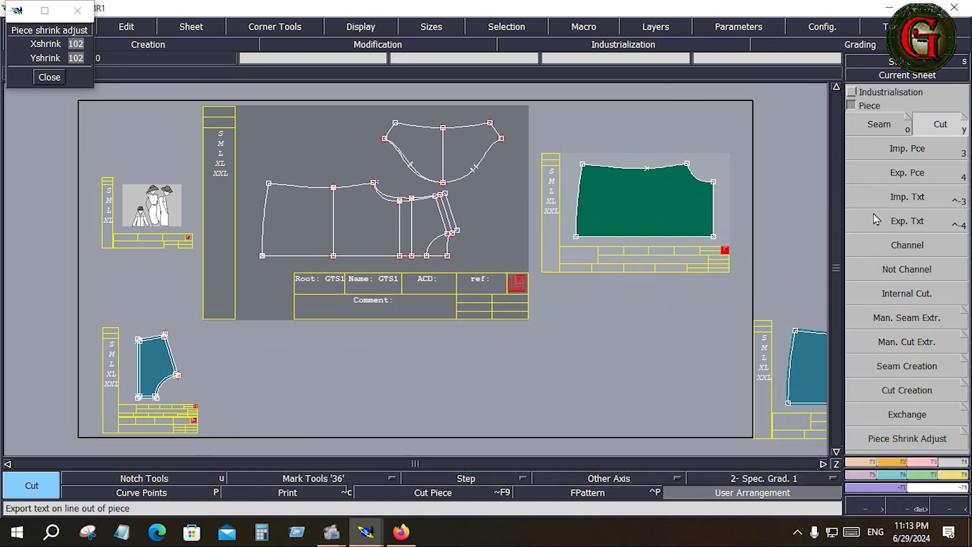
Marry the small yoke piece to the large body piece, attaching it by its armhole corner point.
left_click(905, 152)
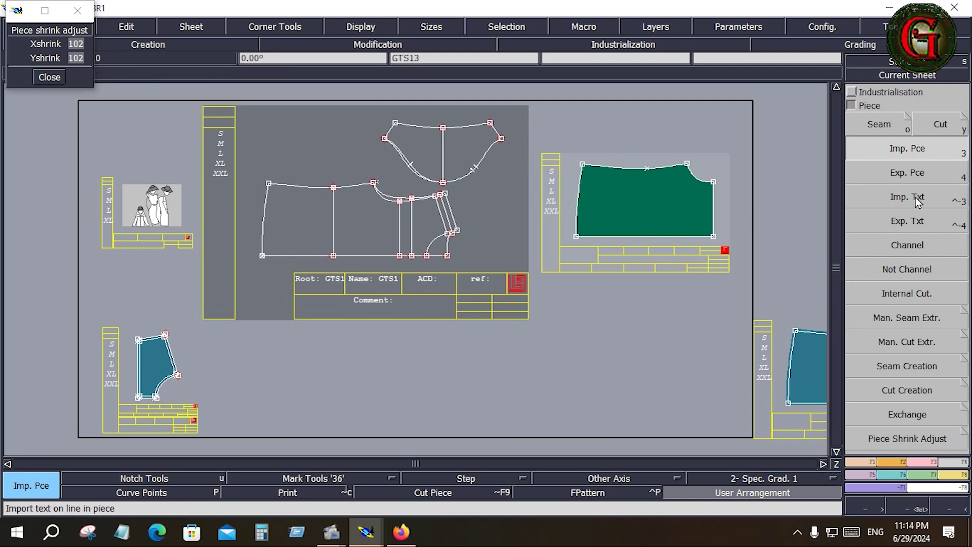
left_click(962, 485)
left_click(932, 242)
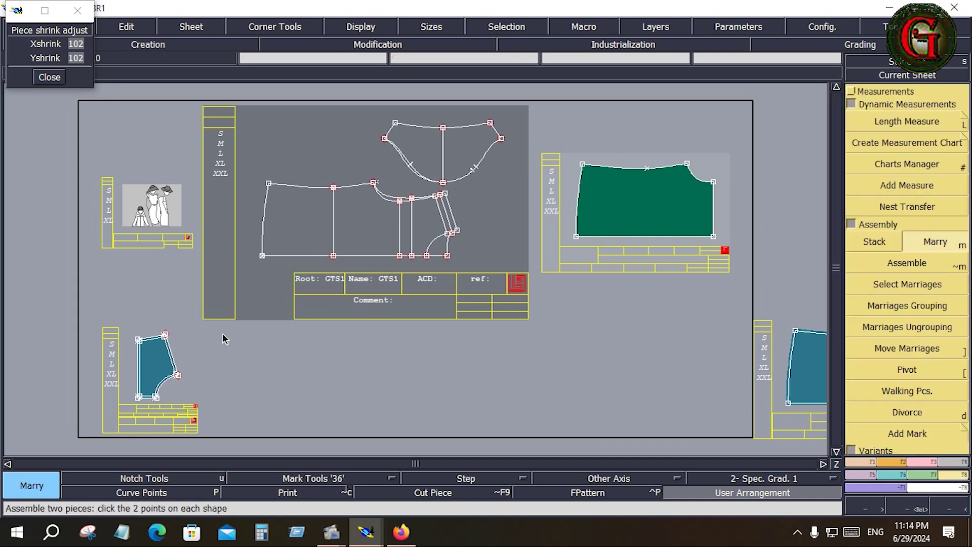
left_click(181, 376)
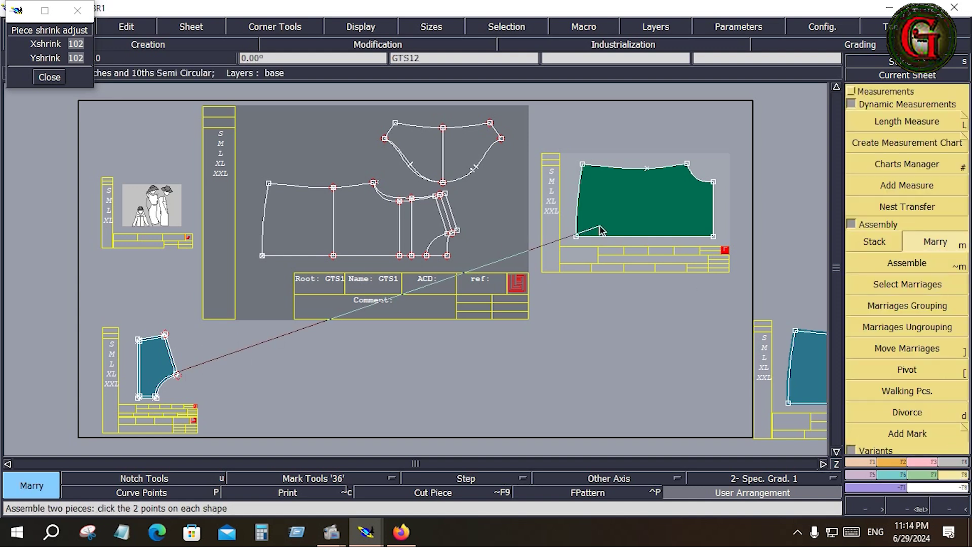
left_click(654, 195)
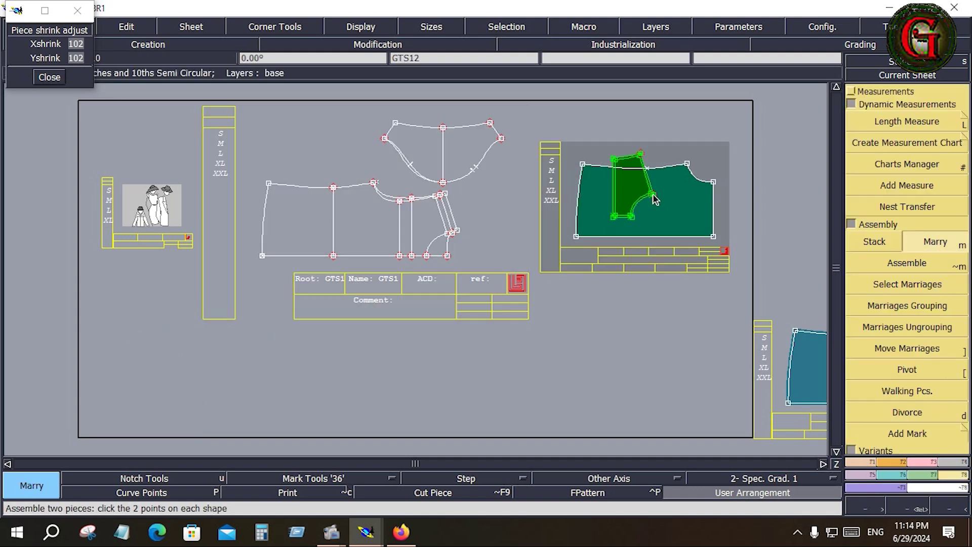
Reposition the married yoke with Move Marriages so it lies fully inside the body piece.
left_click(881, 348)
left_click(622, 186)
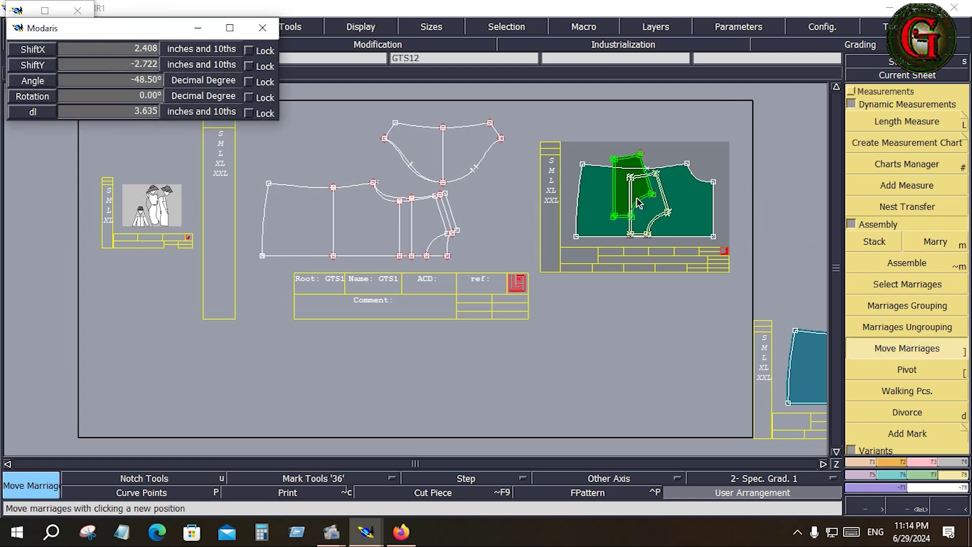
left_click(657, 217)
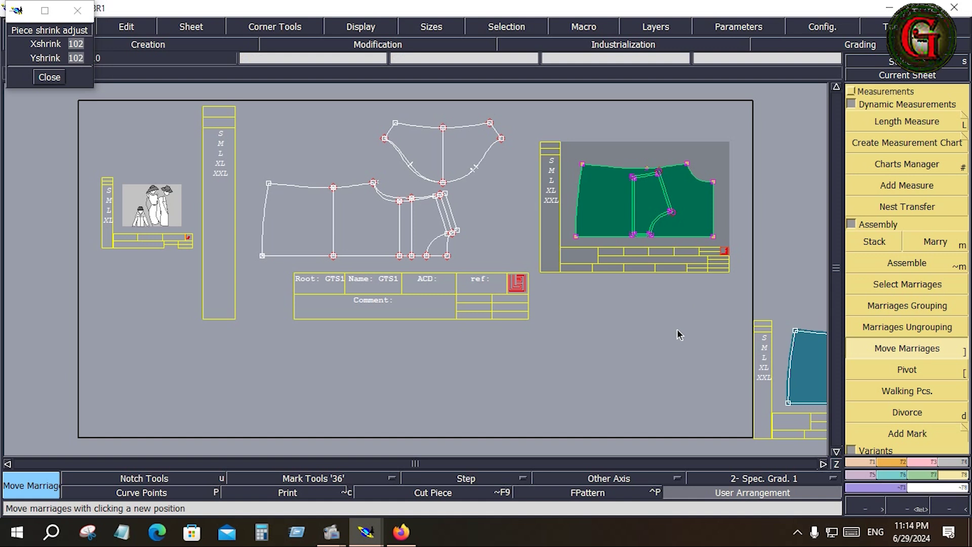
Import the married yoke's lines into the body piece with Imp. Pce, and detach the yoke with Divorce.
left_click(953, 462)
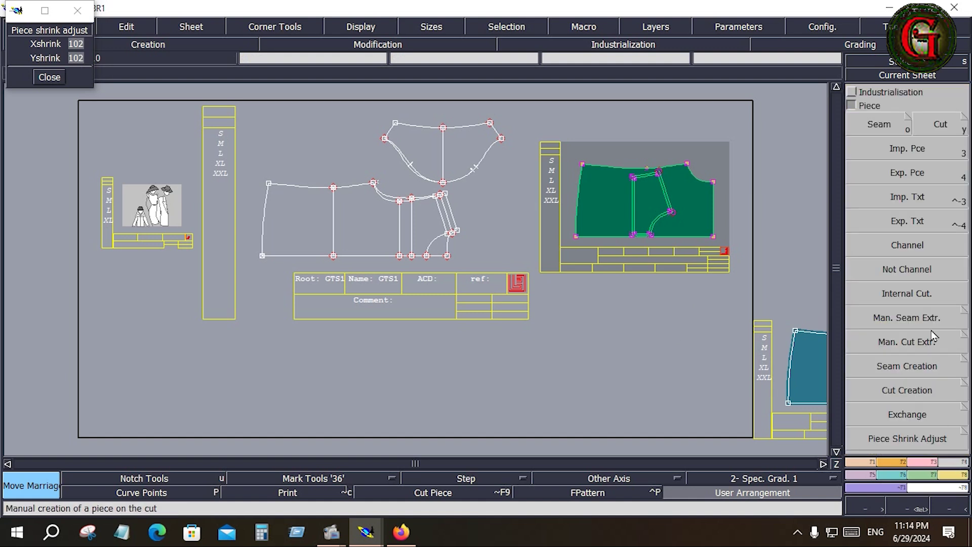
left_click(912, 153)
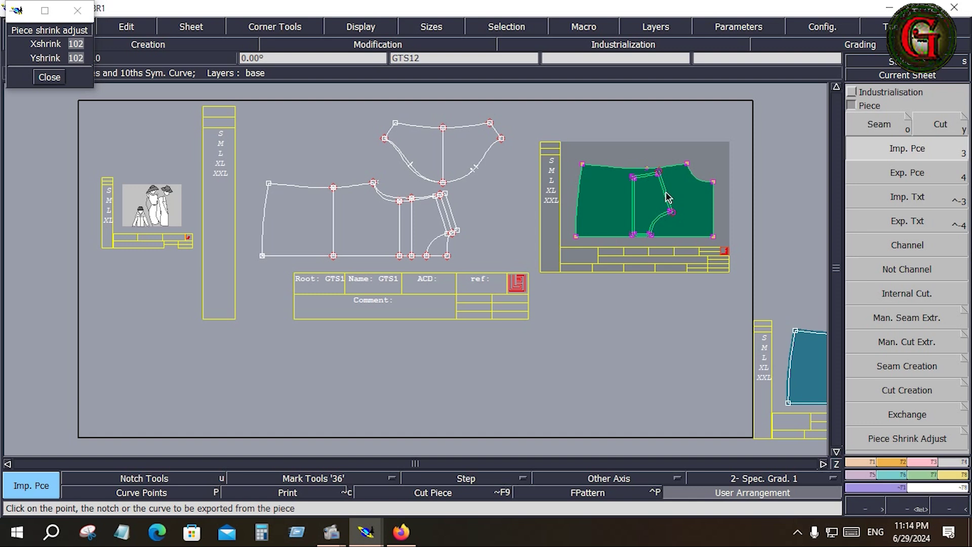
left_click(931, 461)
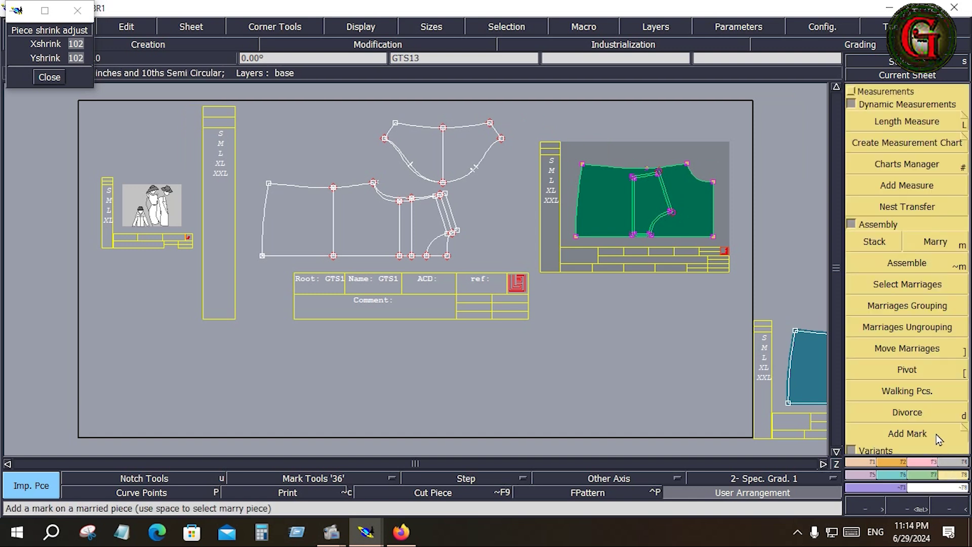
left_click(912, 413)
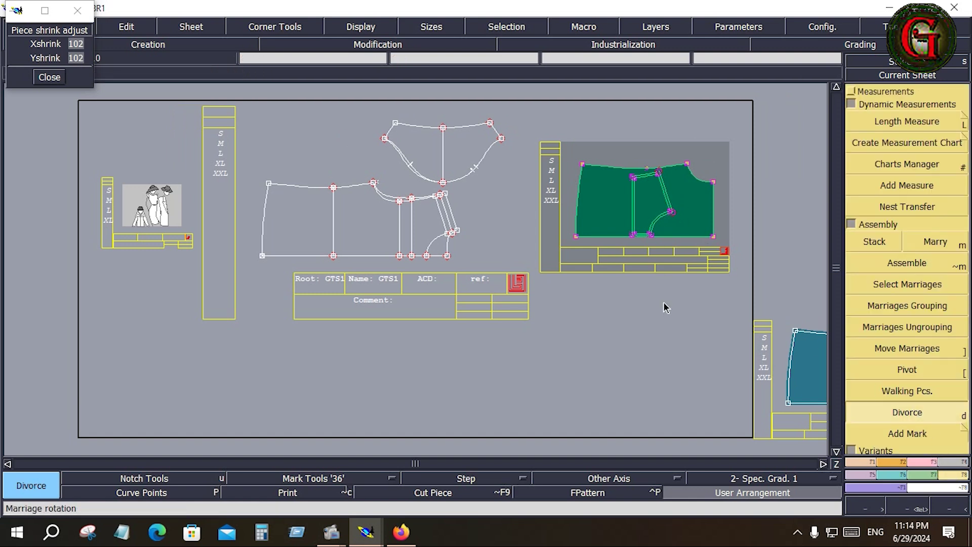
left_click(674, 219)
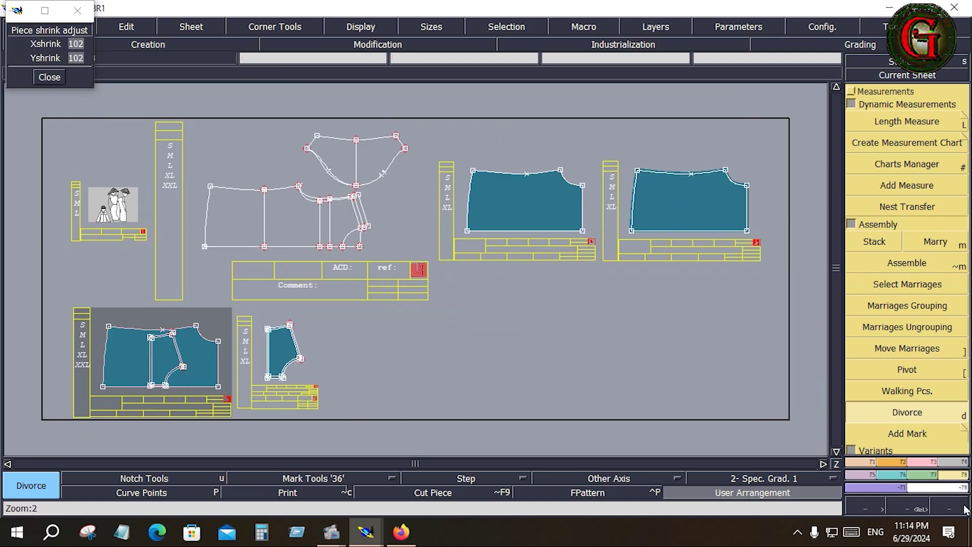
Remove the imported yoke lines from the large body piece with Exp. Pce.
left_click(623, 44)
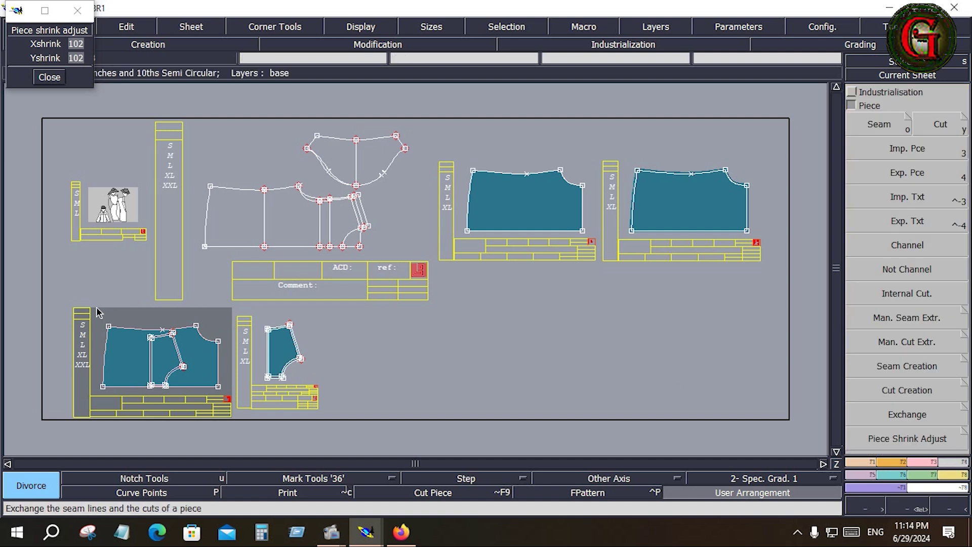
left_click(213, 394)
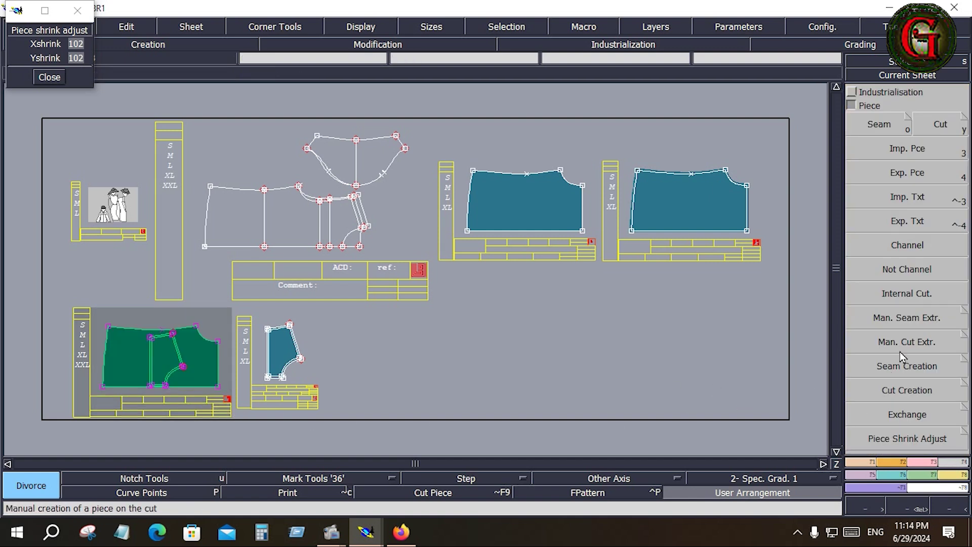
left_click(911, 178)
left_click(172, 378)
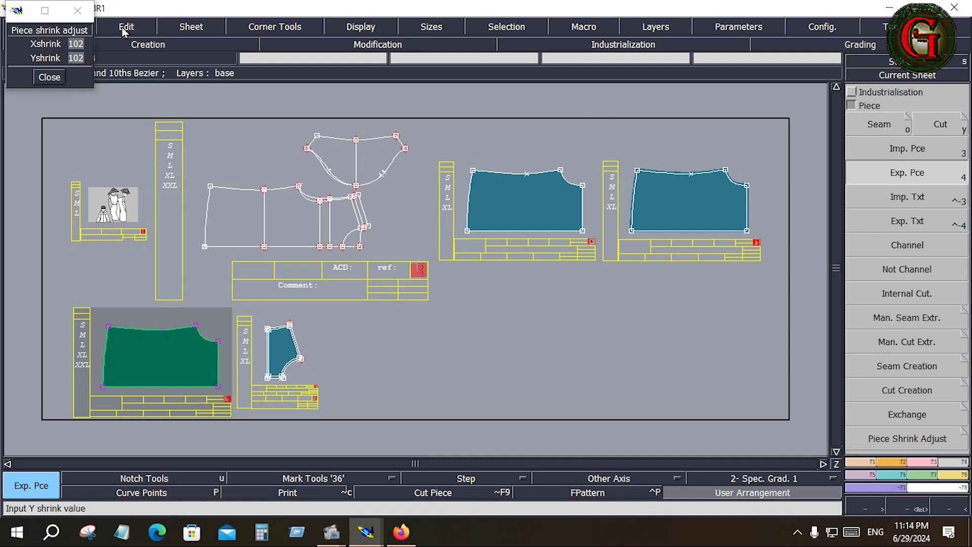
left_click(66, 26)
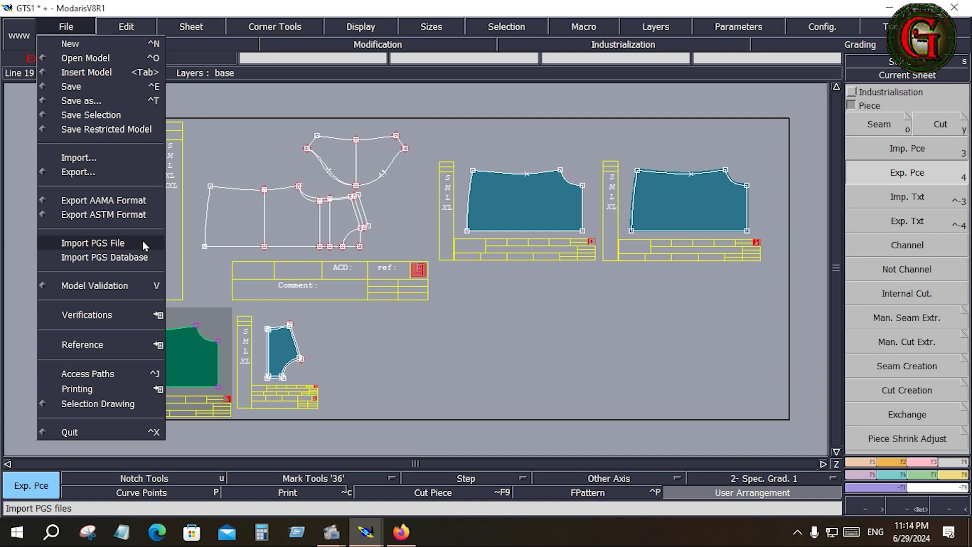
mouse_move(87, 314)
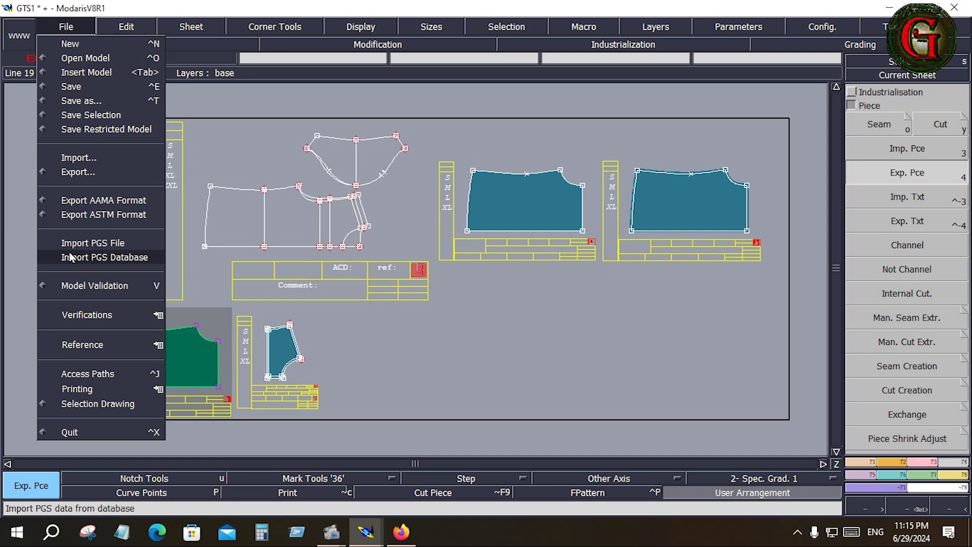
left_click(618, 331)
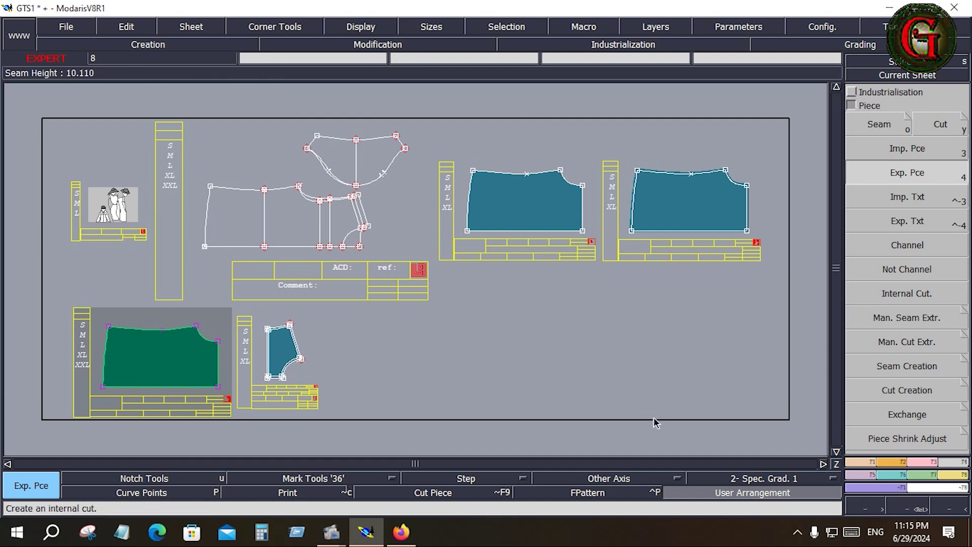
Draw a small rectangle inside the first body piece extracted from the flat pattern.
left_click(900, 462)
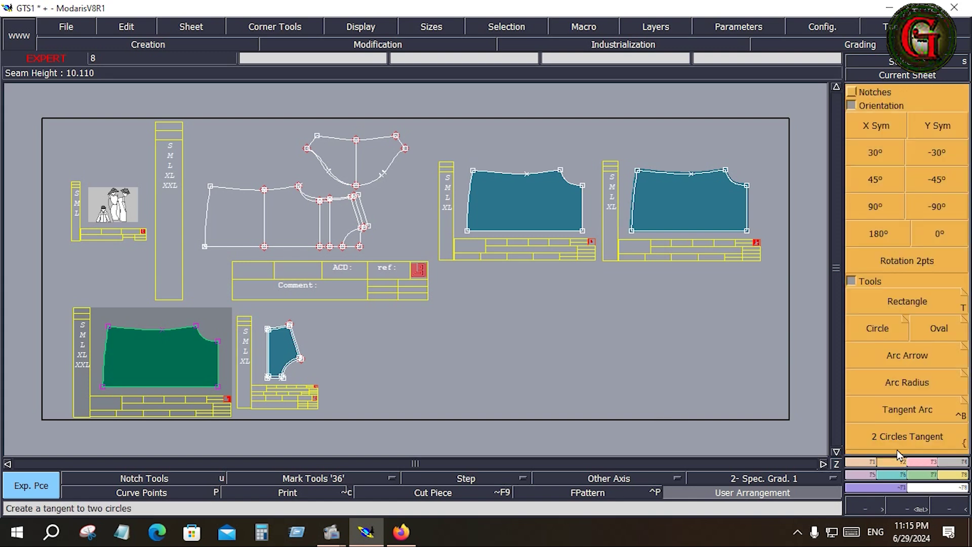
left_click(906, 301)
left_click(504, 200)
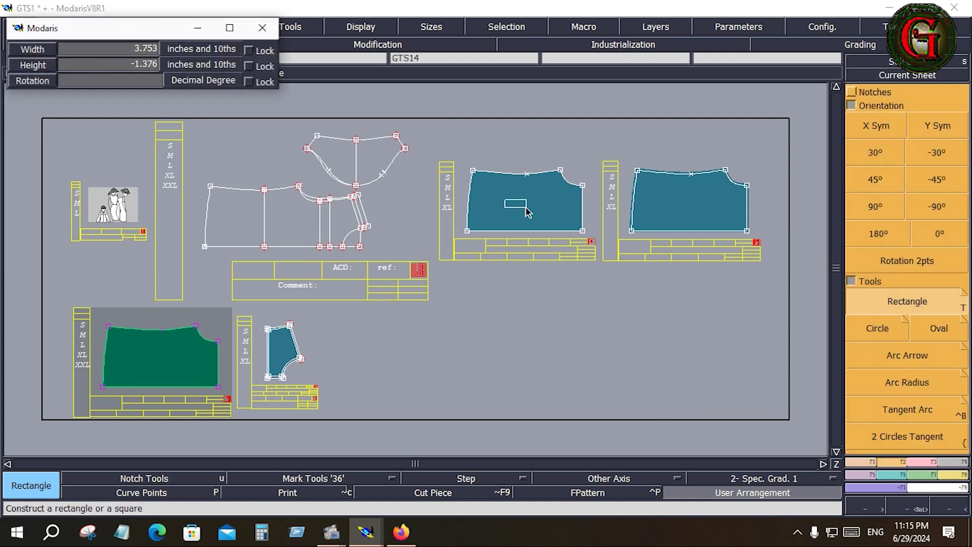
left_click(529, 211)
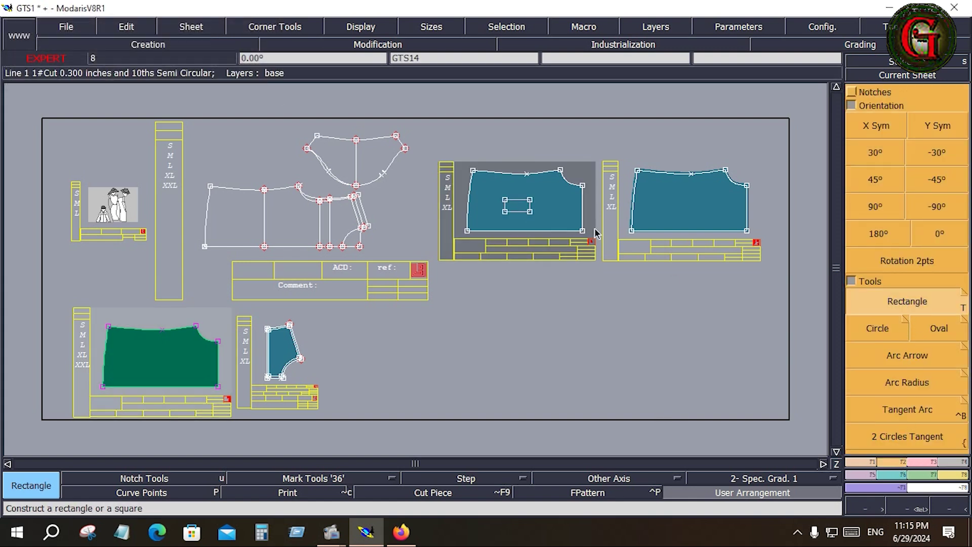
Create an internal cut from the rectangle inside the body piece with Internal Cut.
left_click(945, 463)
left_click(906, 295)
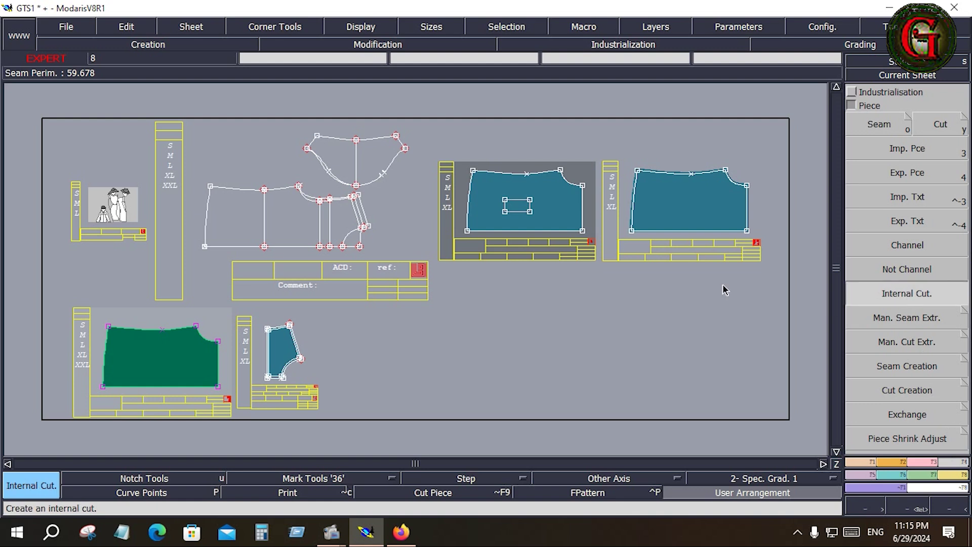
left_click(557, 226)
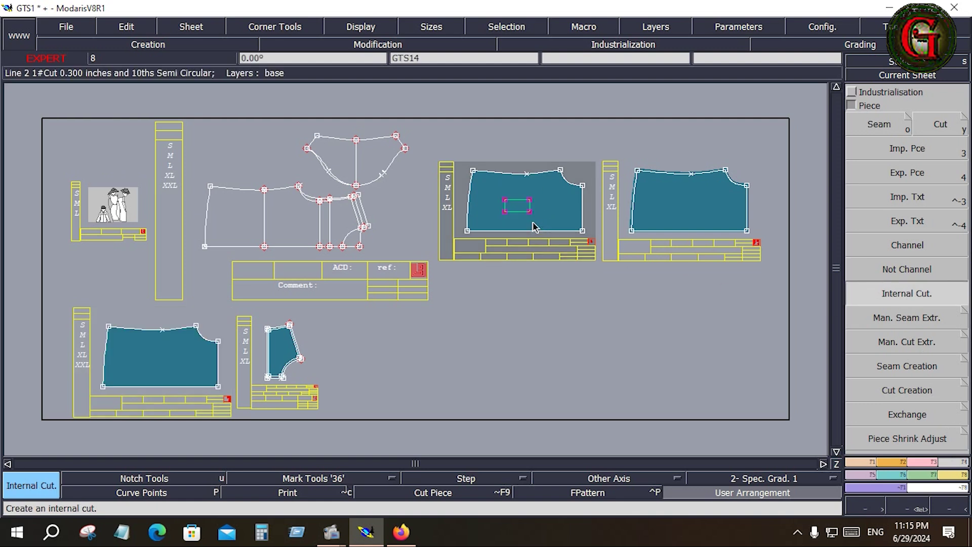
left_click(505, 205)
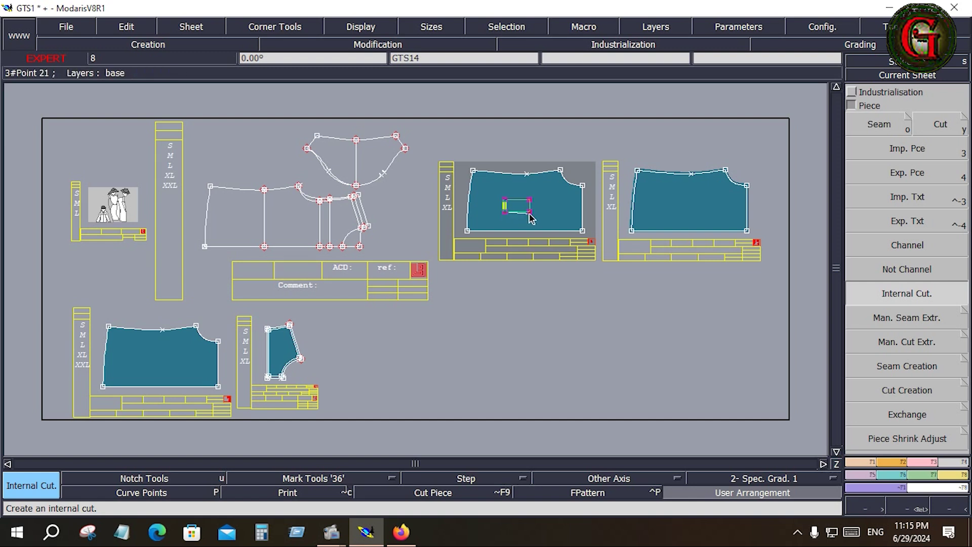
left_click(524, 224)
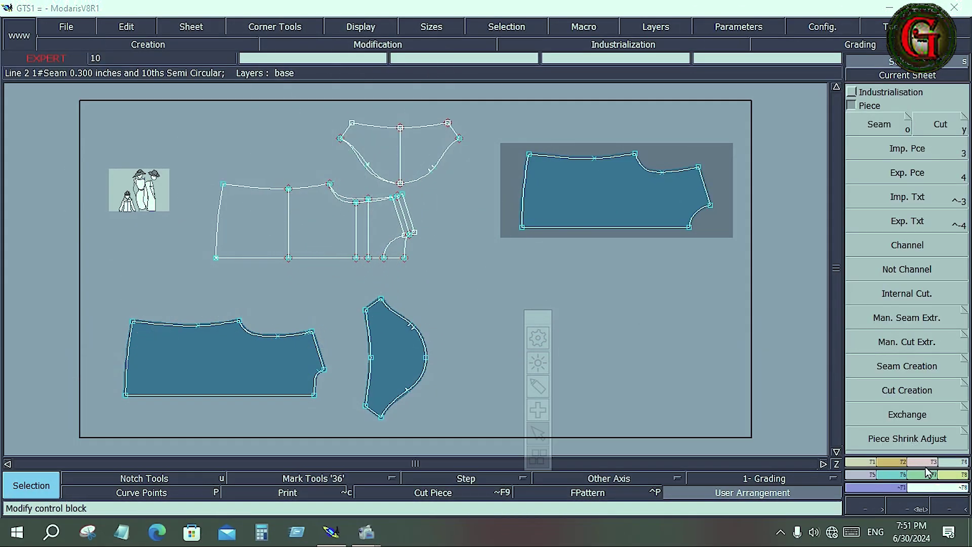
Divide the upper body piece with Cut Straight along a horizontal line through its neck-shoulder corner, and rearrange all sheets.
left_click(865, 476)
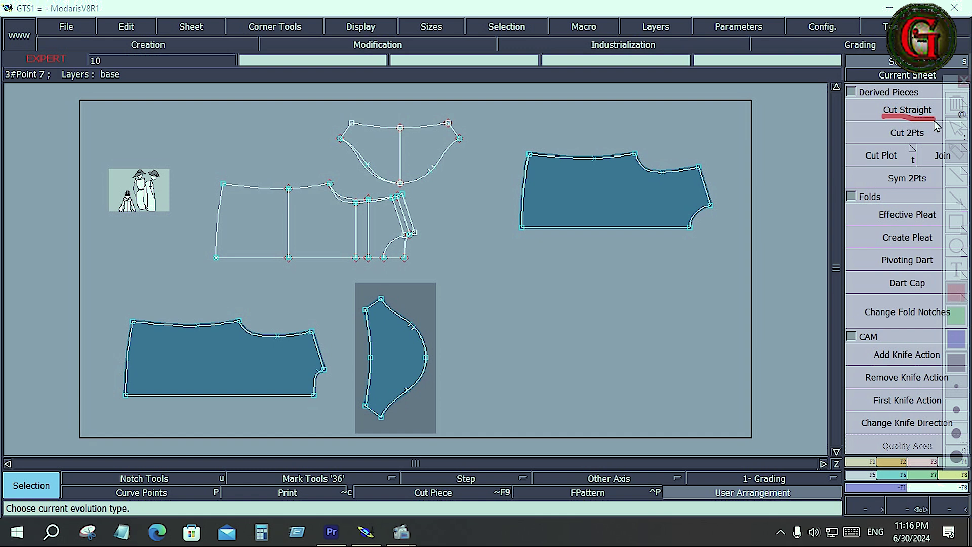
left_click_drag(922, 122, 936, 119)
left_click(904, 113)
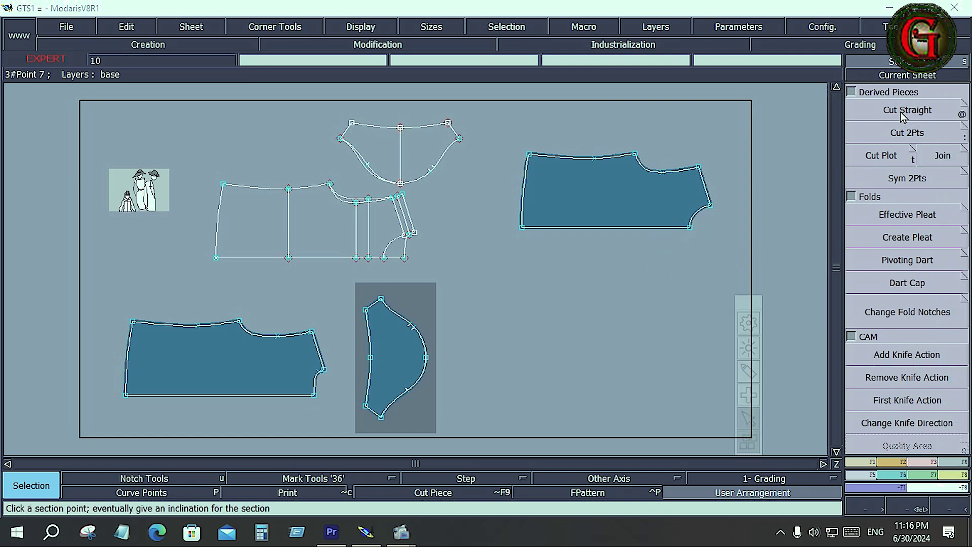
left_click(904, 113)
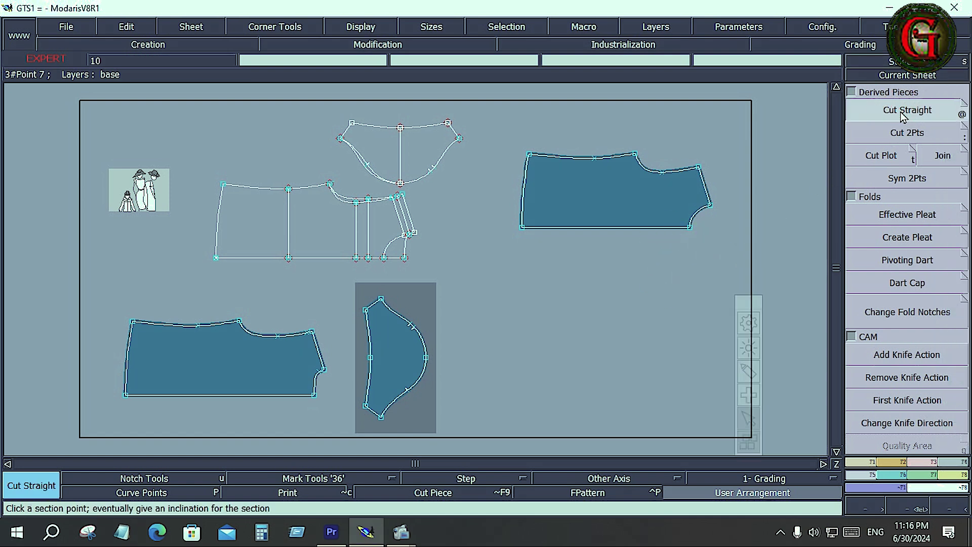
left_click(632, 212)
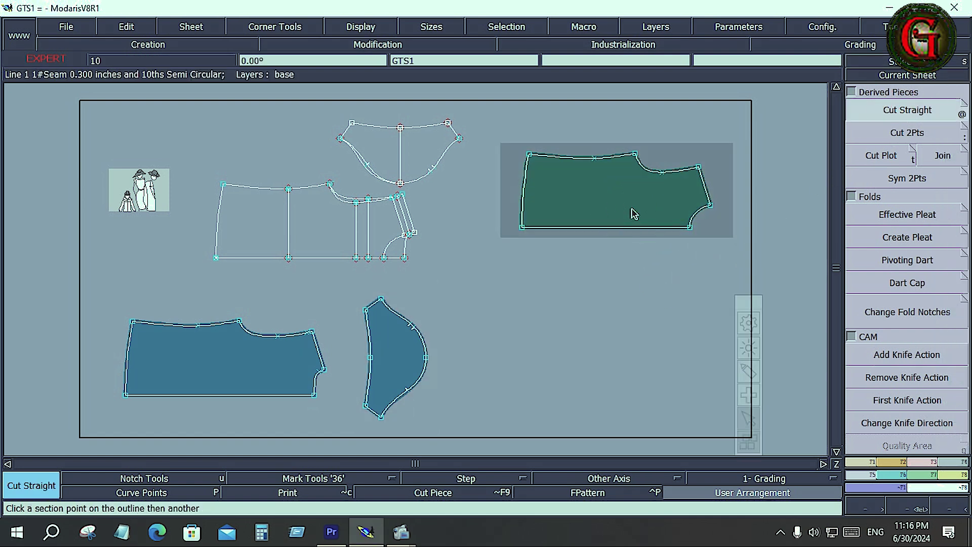
key("Home")
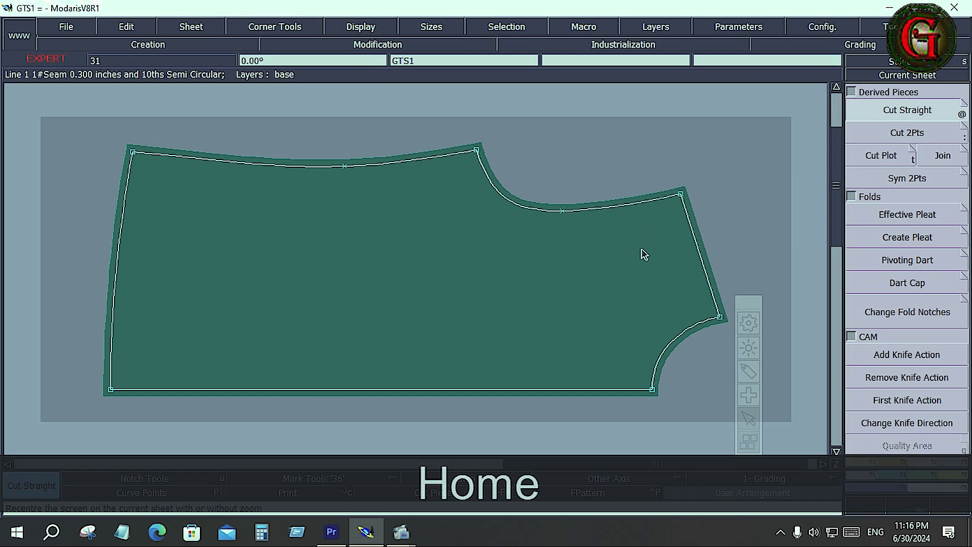
left_click(655, 285)
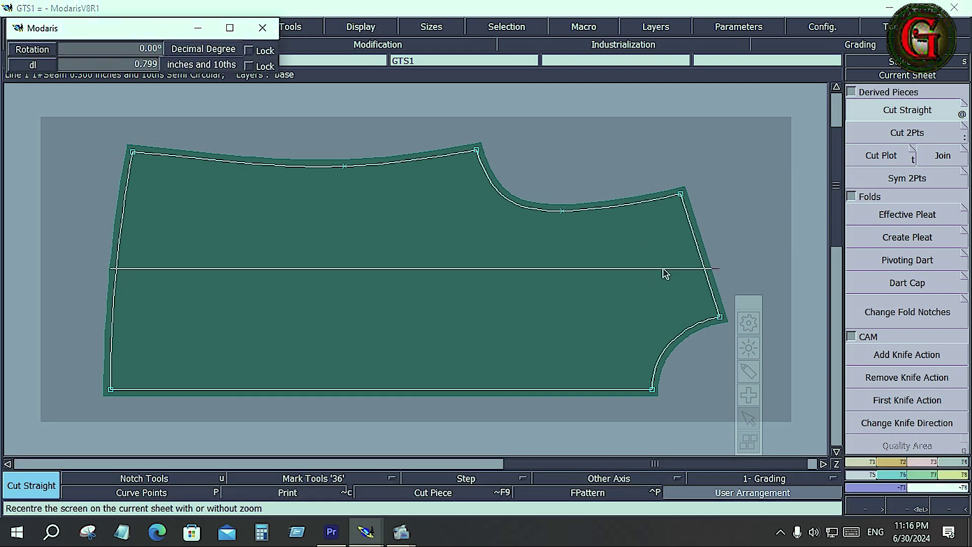
left_click(720, 319)
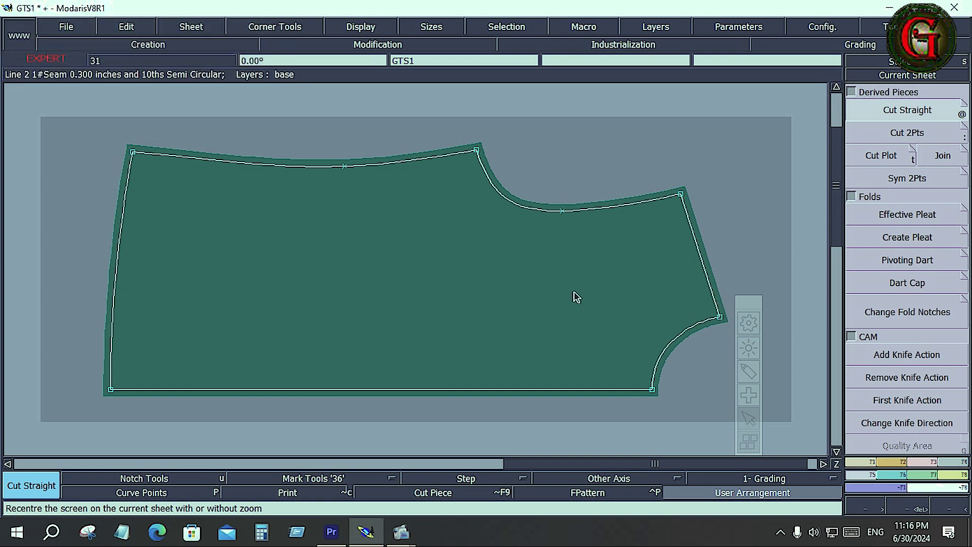
key("j")
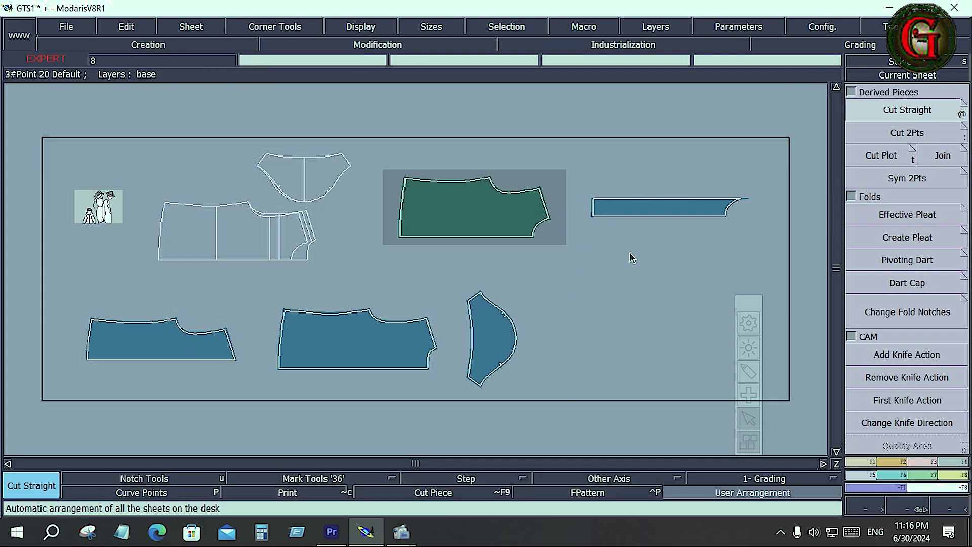
Cut the same body piece straight again along a horizontal line crossing the middle of the shoulder line, and rearrange all sheets.
key("Home")
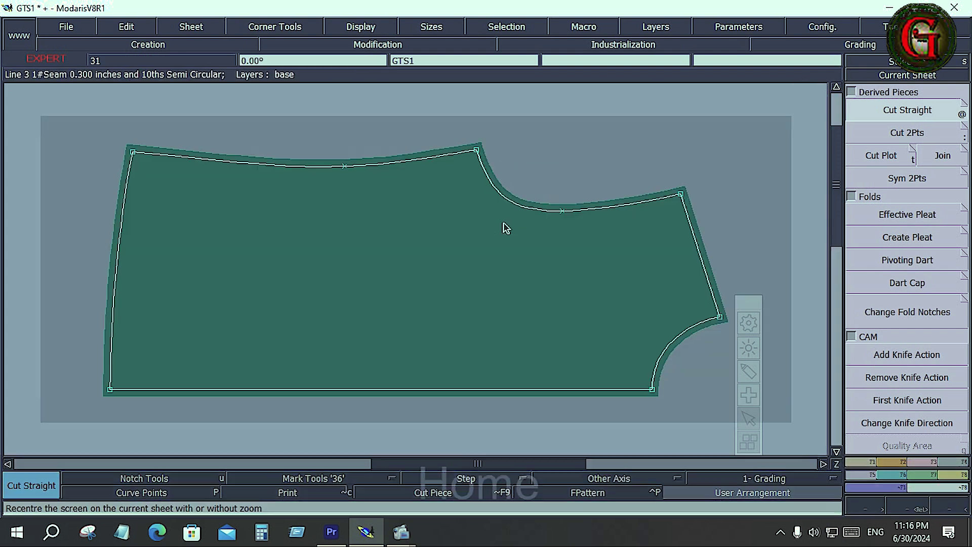
left_click(647, 263)
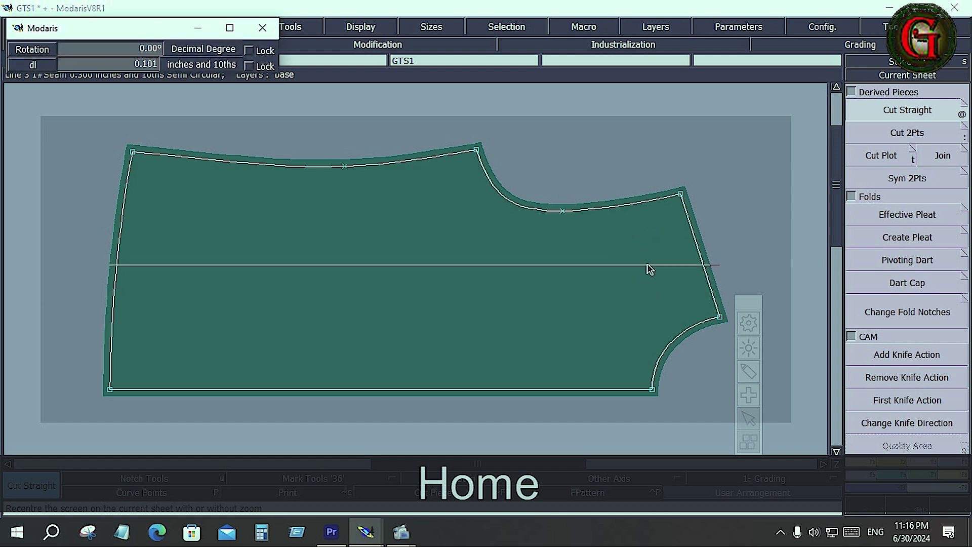
key("Escape")
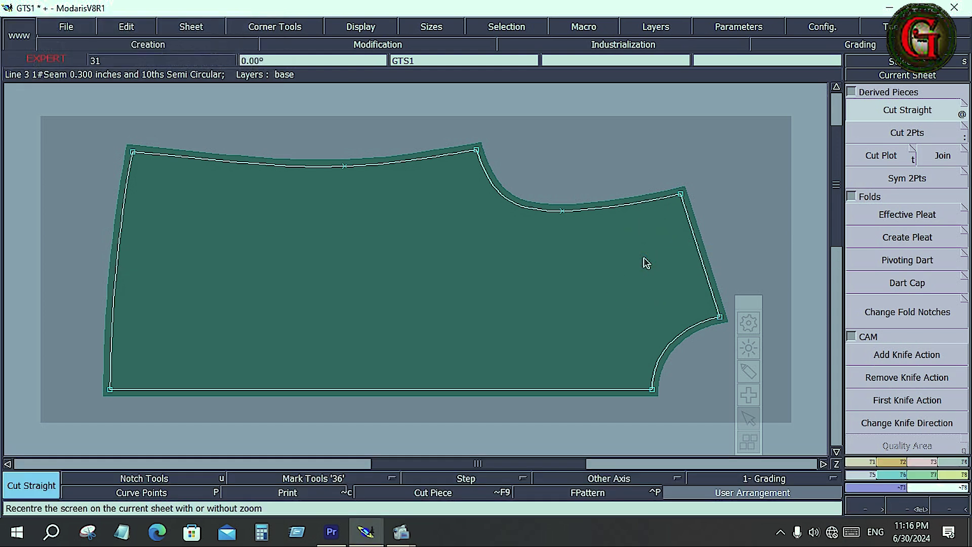
key("j")
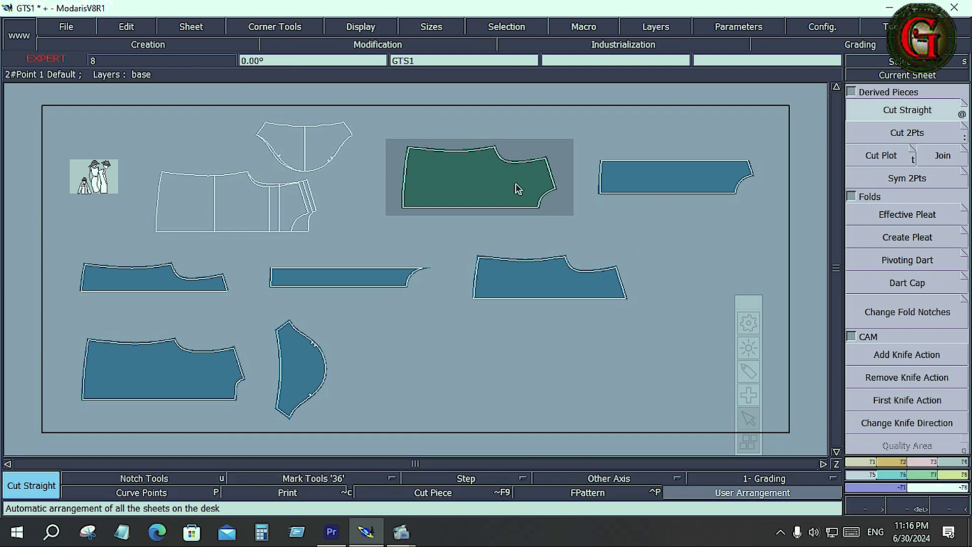
Examine the Derived Pieces options of Cut Straight, and close them.
key("Home")
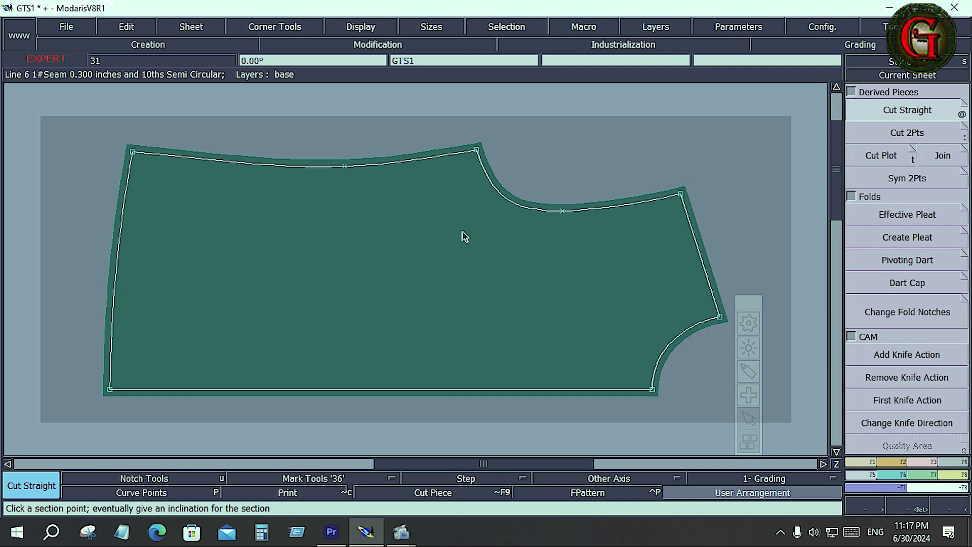
left_click(963, 107)
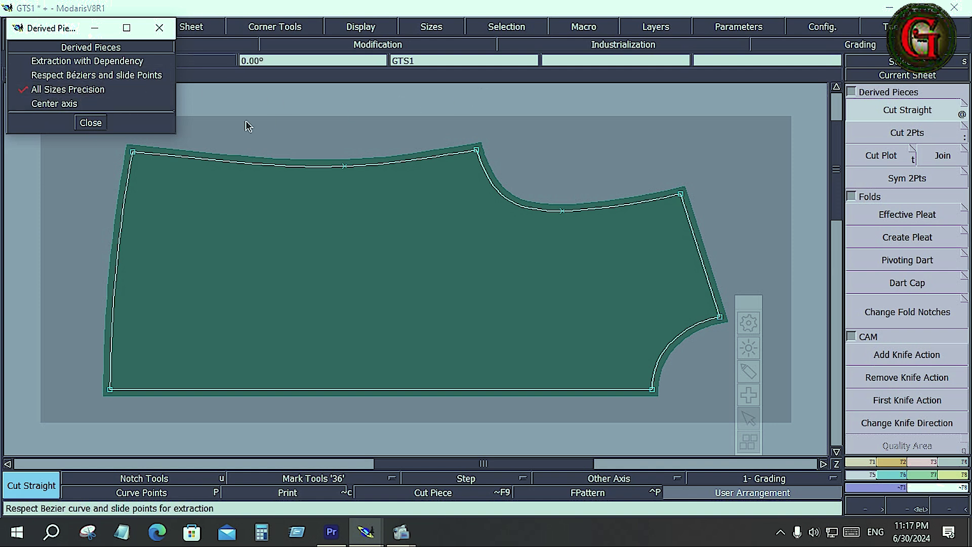
left_click(86, 123)
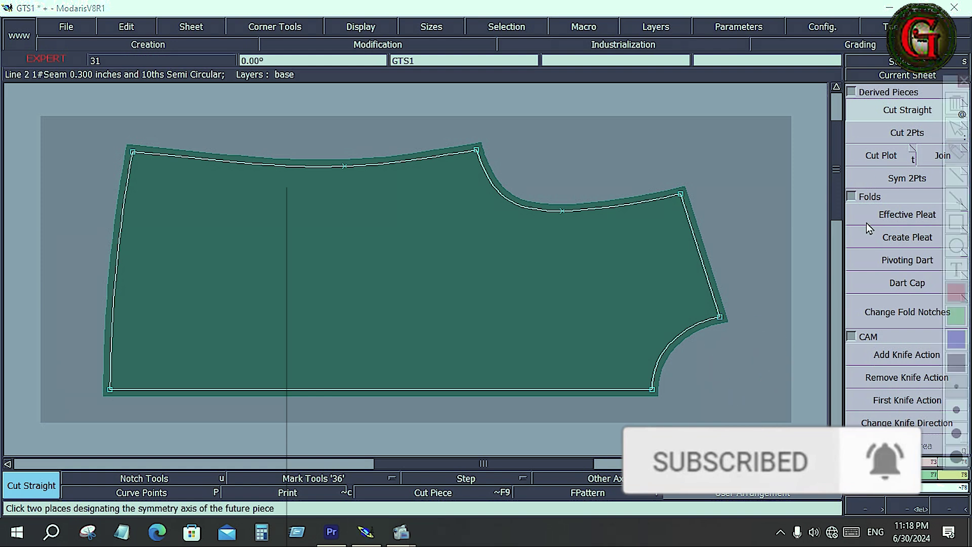
Split the body piece diagonally with Cut 2Pts from the lower neckline point to the hem's side-seam corner, and rearrange all sheets.
mouse_move(887, 137)
left_mouse_down()
mouse_move(928, 141)
mouse_move(921, 131)
mouse_move(887, 129)
left_mouse_up()
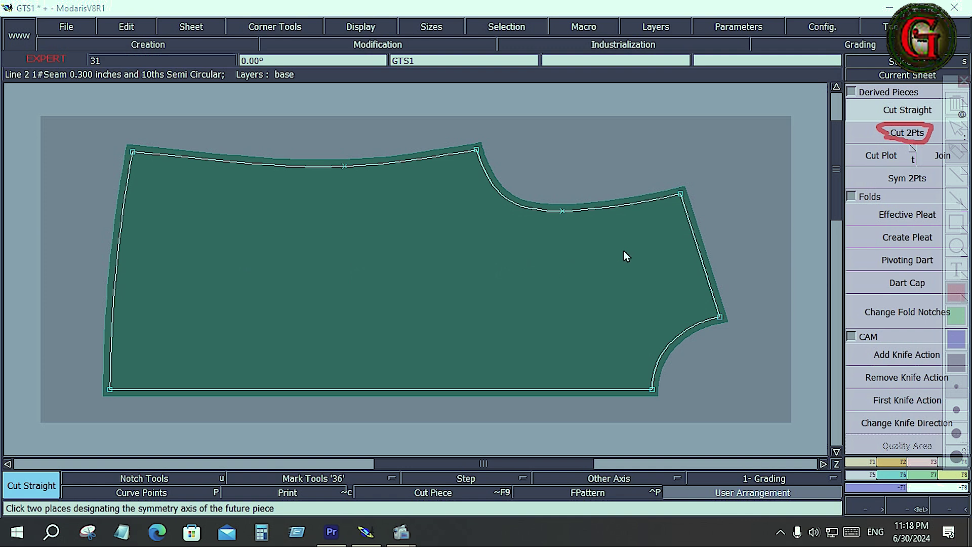
left_click(731, 180)
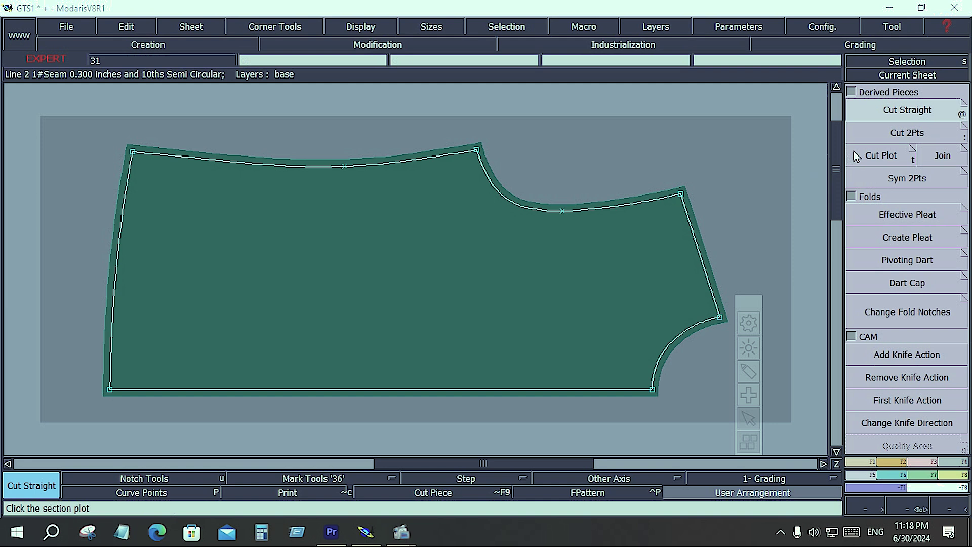
left_click(907, 134)
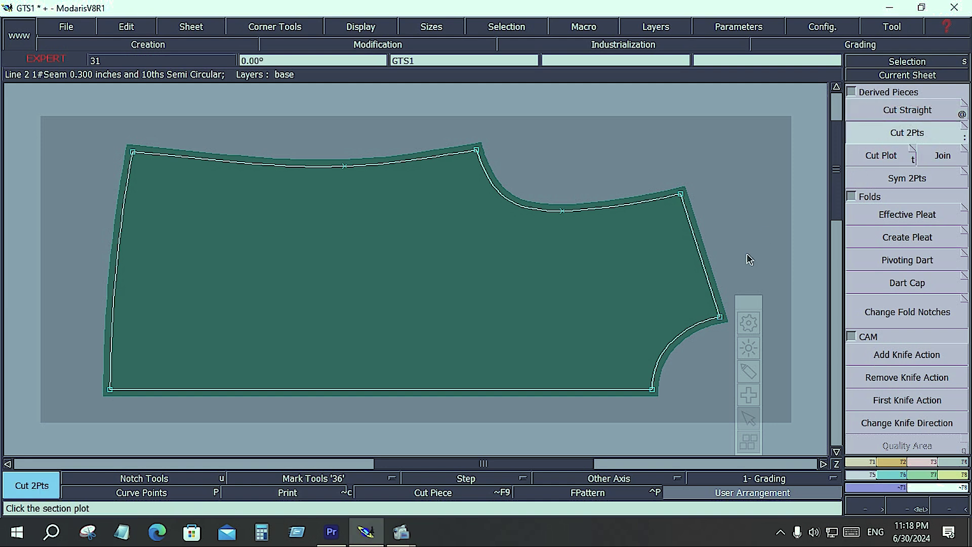
left_click(653, 391)
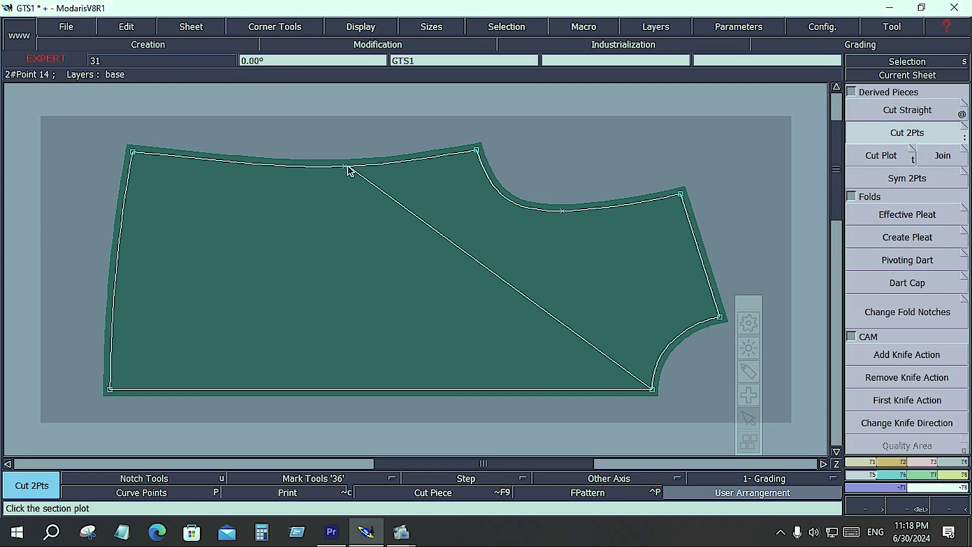
left_click(133, 153)
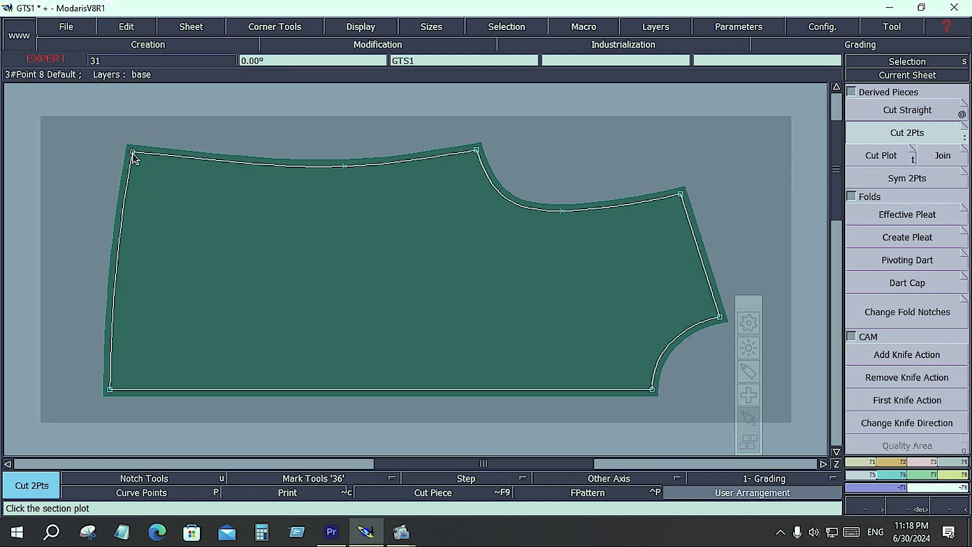
key("j")
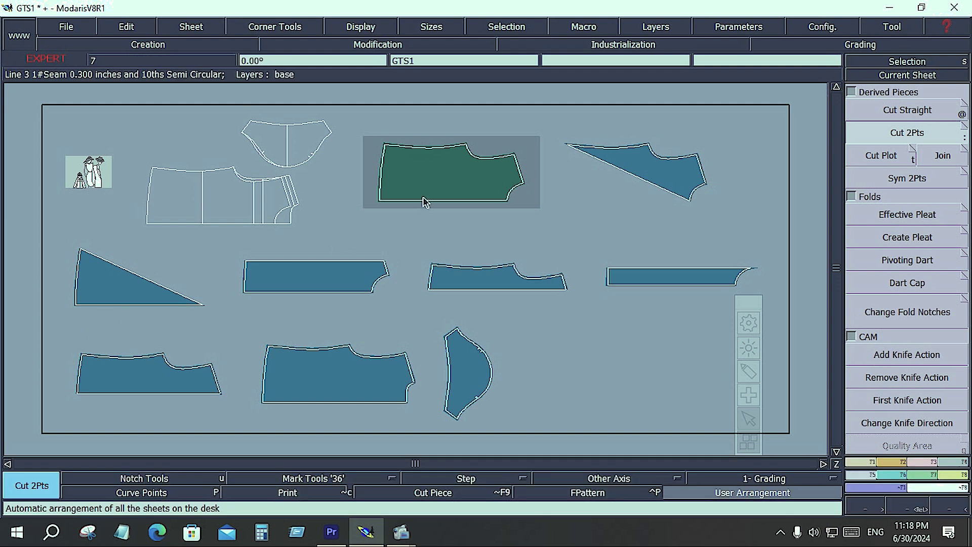
key("Home")
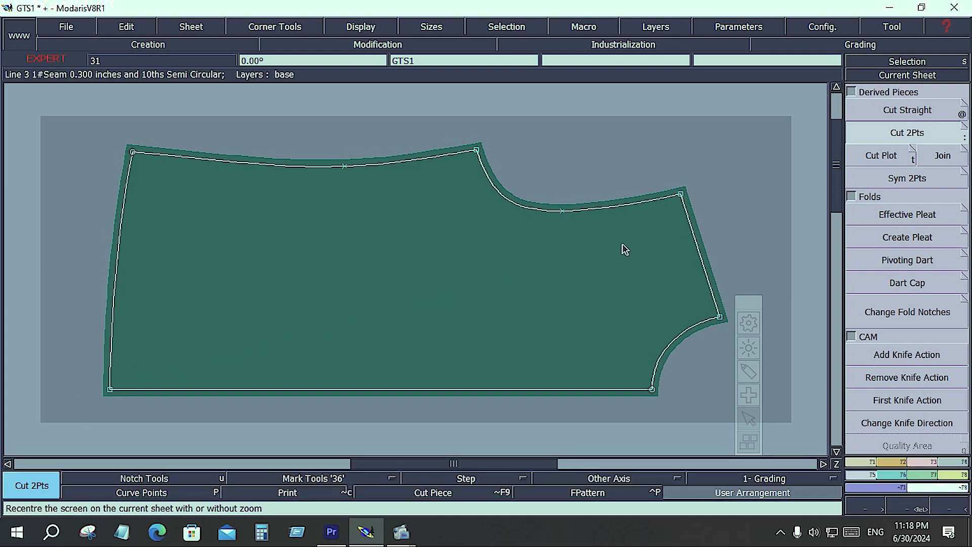
Split the body piece with Cut 2Pts from the hem's center corner to the outer shoulder point, and rearrange all sheets.
left_click(680, 195)
left_click(680, 196)
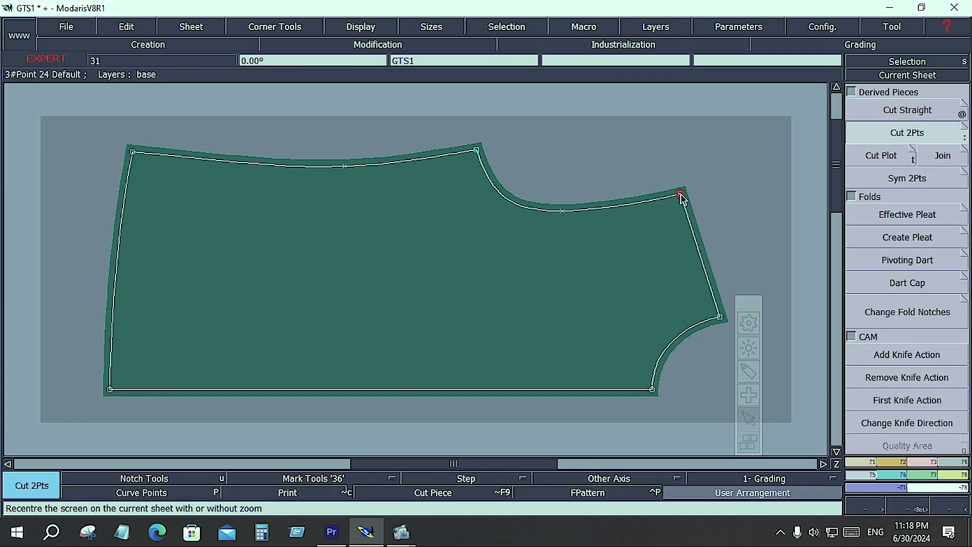
key("j")
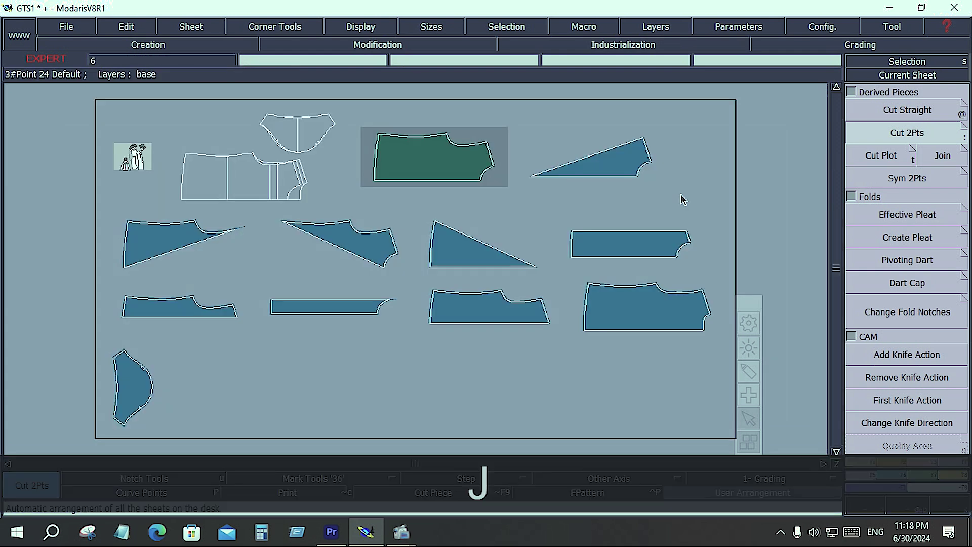
Split the body piece with Cut 2Pts from the underarm point vertically to the straight center edge, and rearrange all sheets.
key("Home")
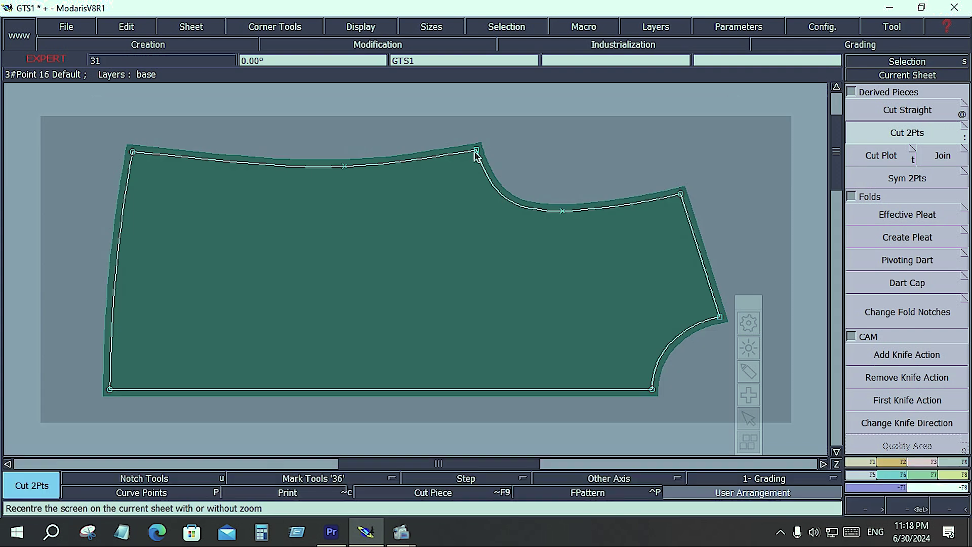
left_click(475, 149)
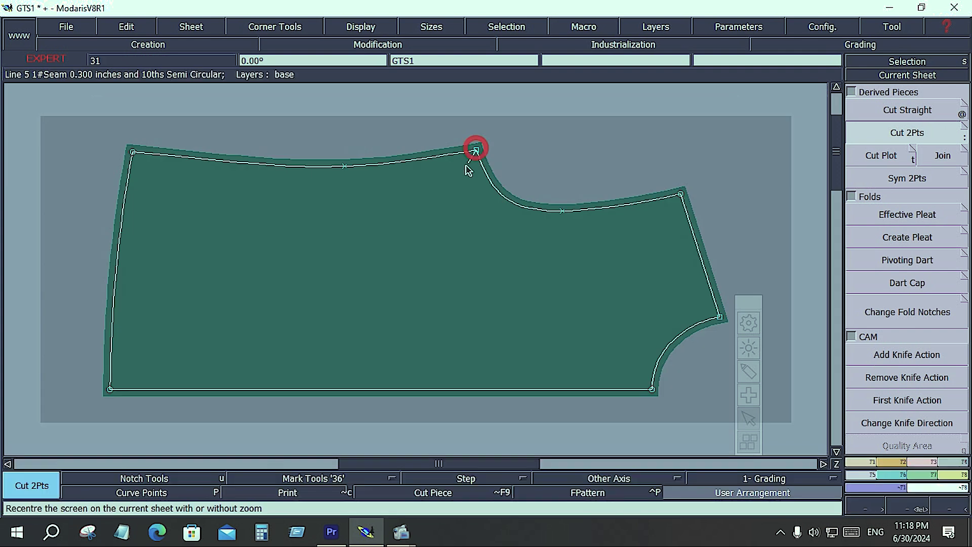
left_click(466, 390)
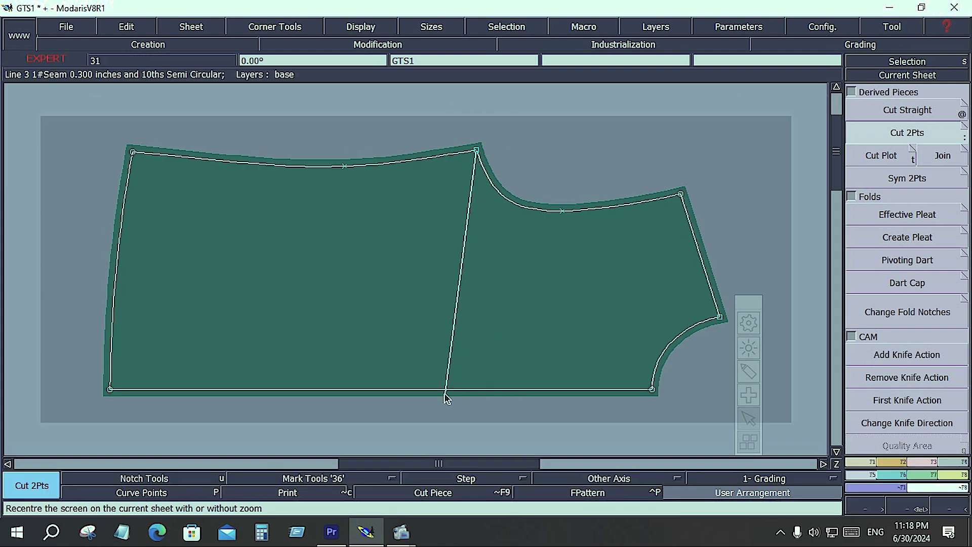
left_click(475, 390)
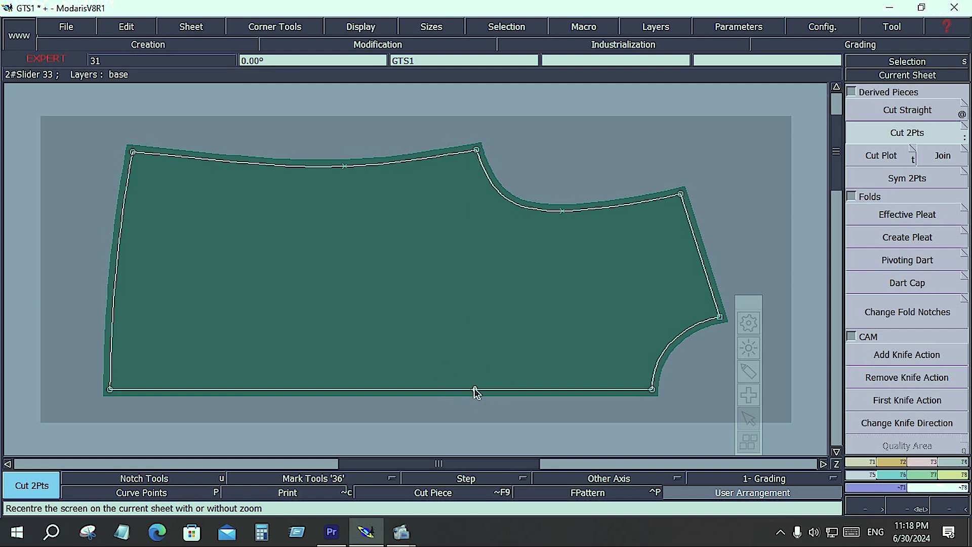
key("j")
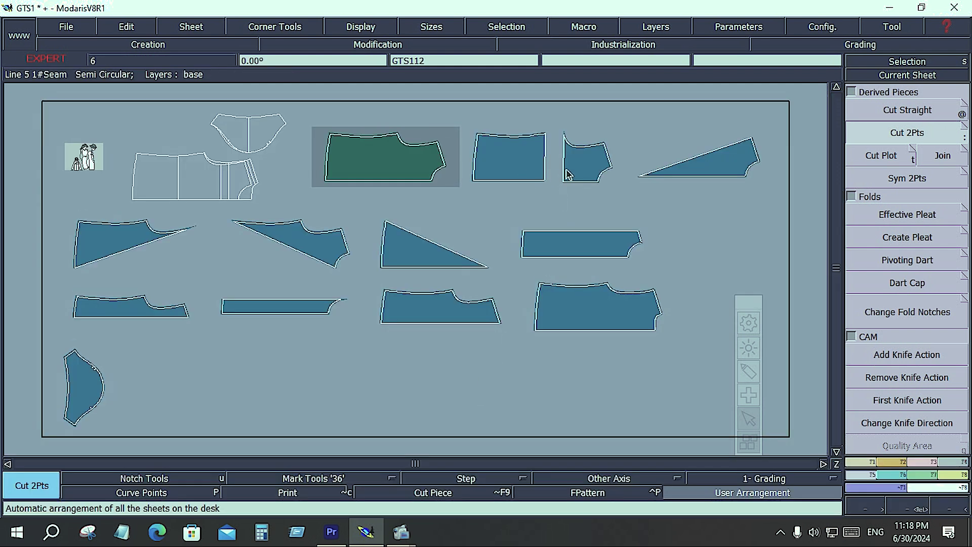
Cut the body piece with Cut 2Pts vertically between hem and armhole, from side seam to center edge, and rearrange all sheets.
left_click(395, 168)
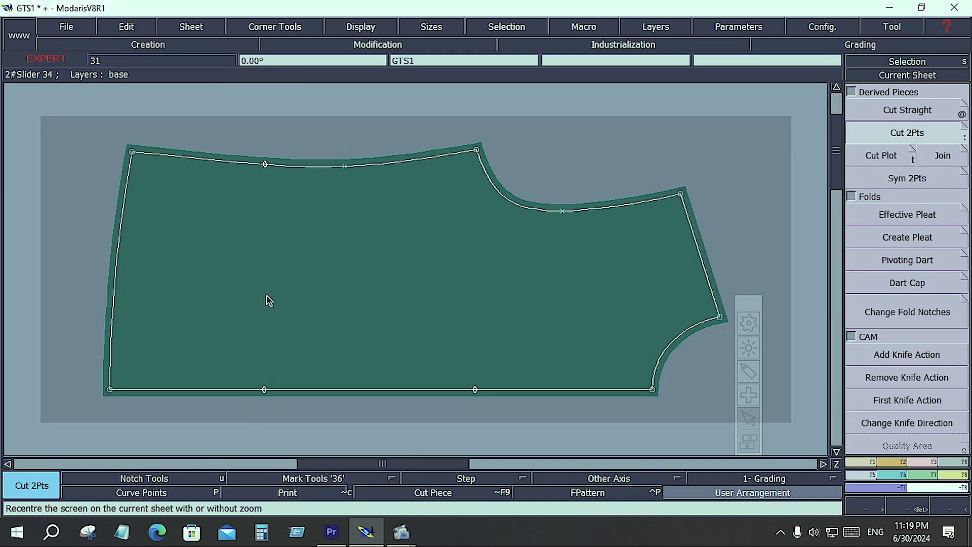
key("j")
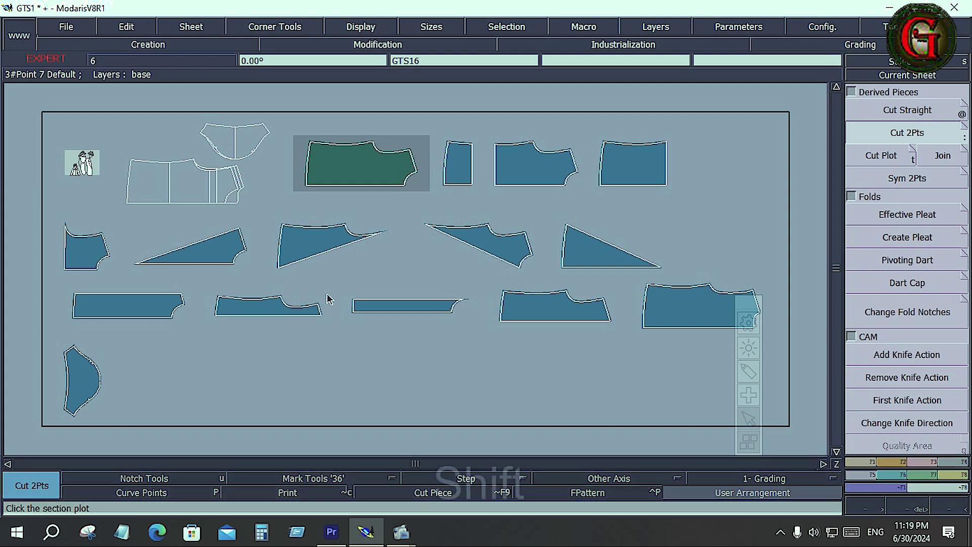
Delete the derived sheets of all cuts made before the last vertical one, and rearrange the remaining sheets.
key("shift+z")
key("shift+z")
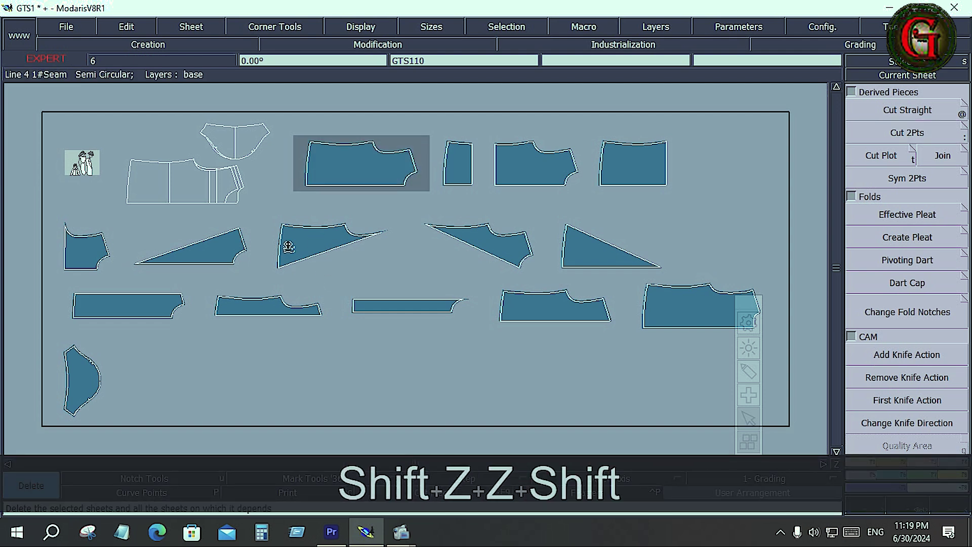
left_click(94, 253)
key("j")
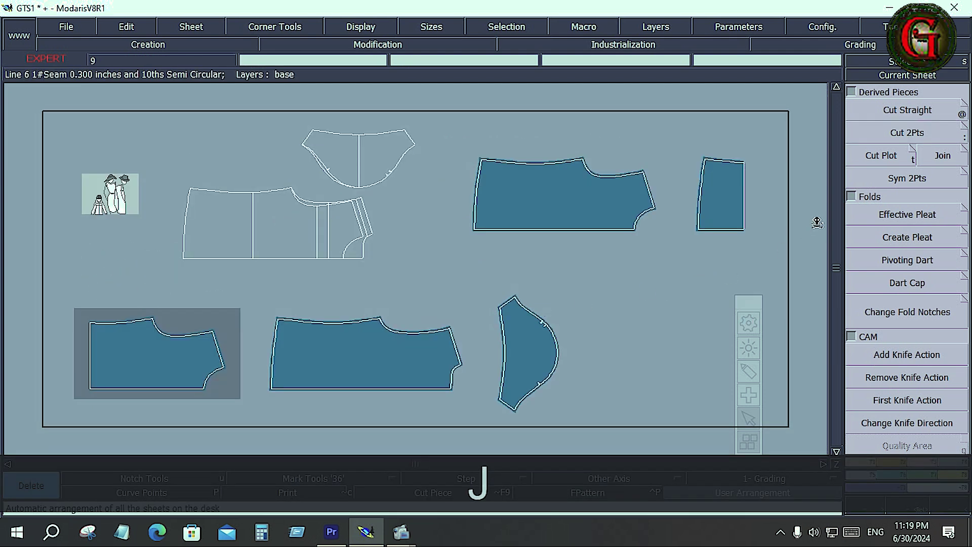
left_click(748, 373)
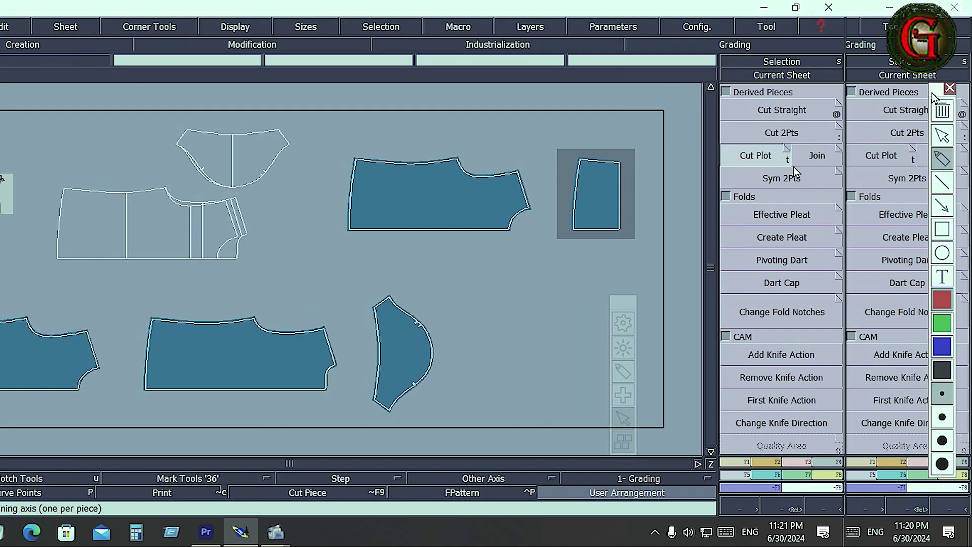
left_click(949, 88)
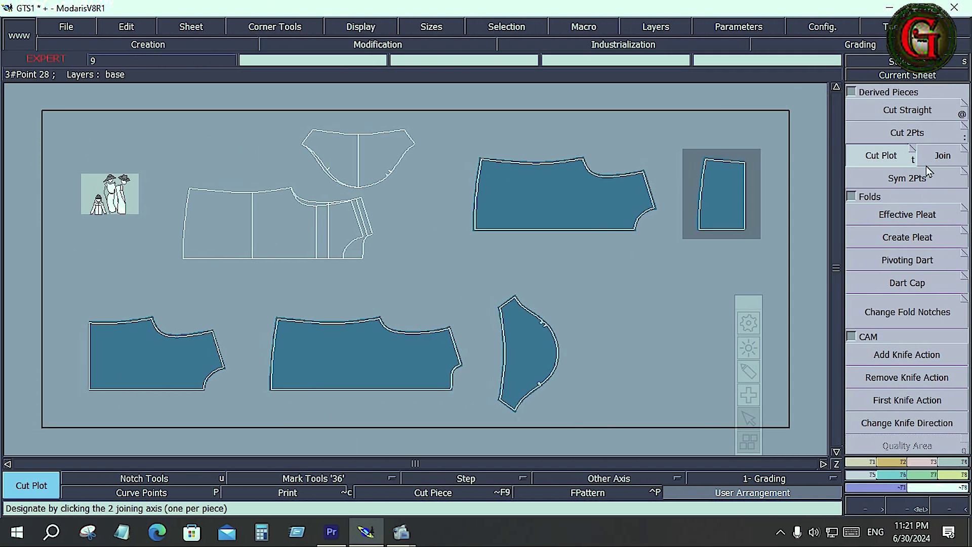
left_click(943, 156)
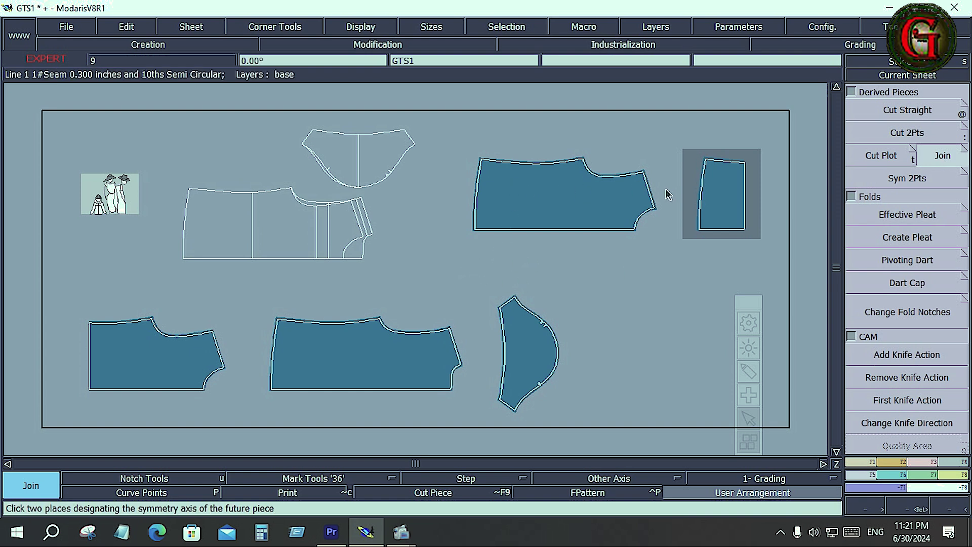
left_click(198, 359)
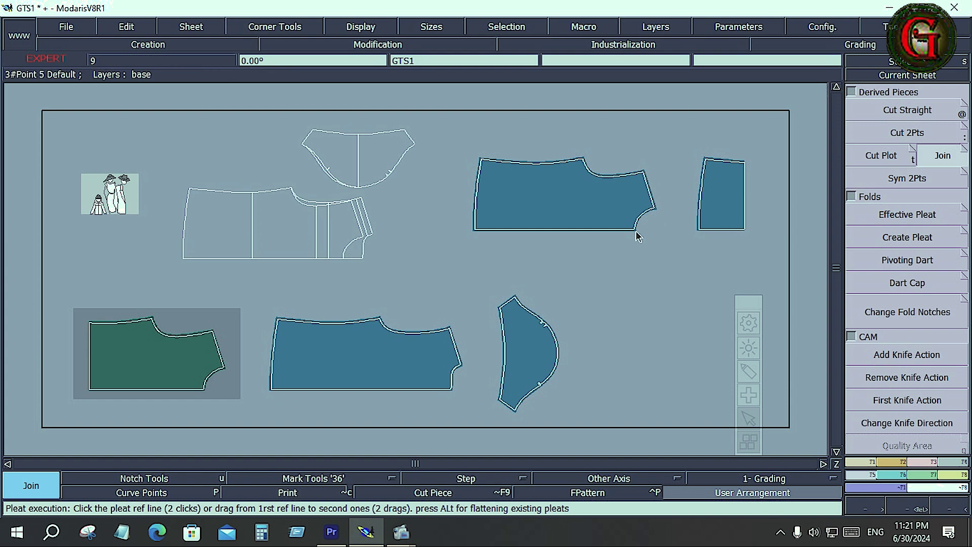
Move the sheet of the small hem piece to just above the upper body piece.
left_click(922, 461)
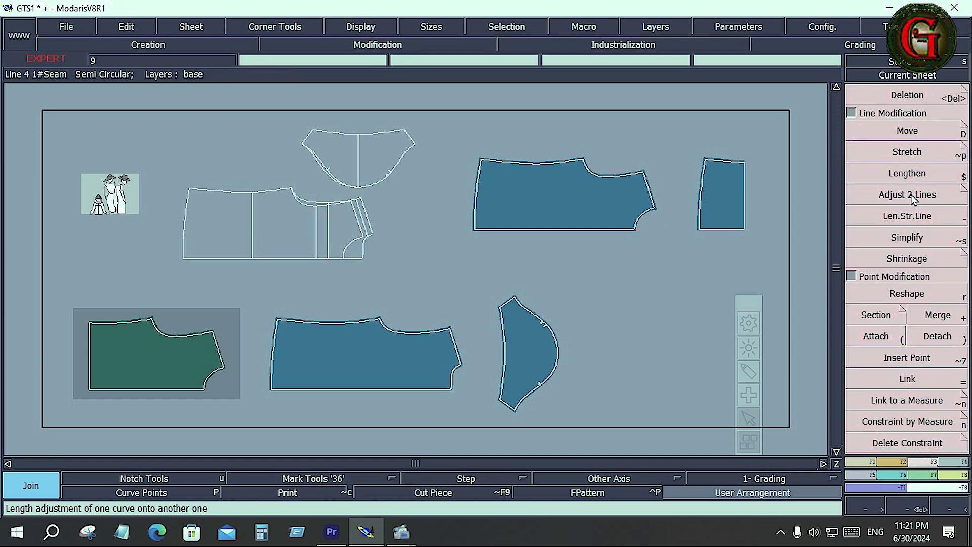
left_click(907, 131)
left_click(722, 197)
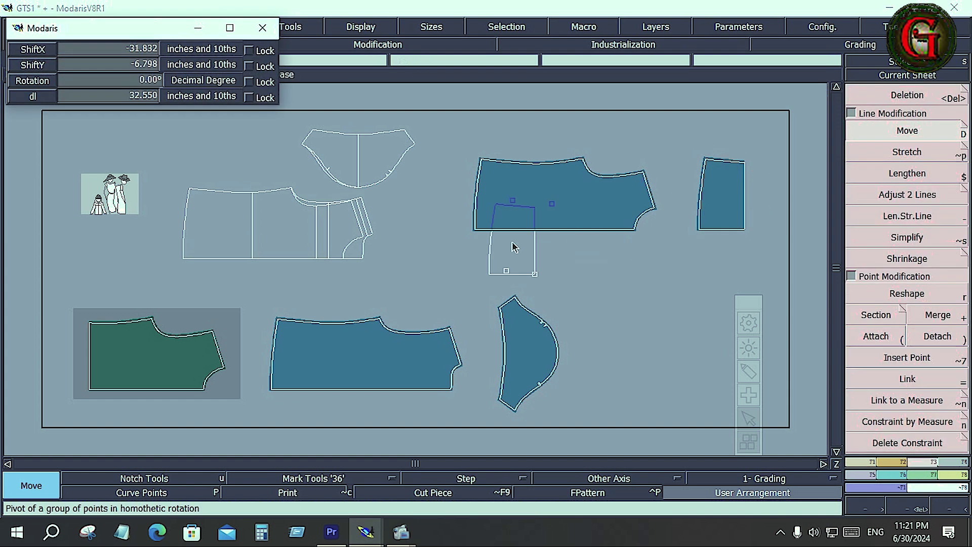
left_click(96, 278)
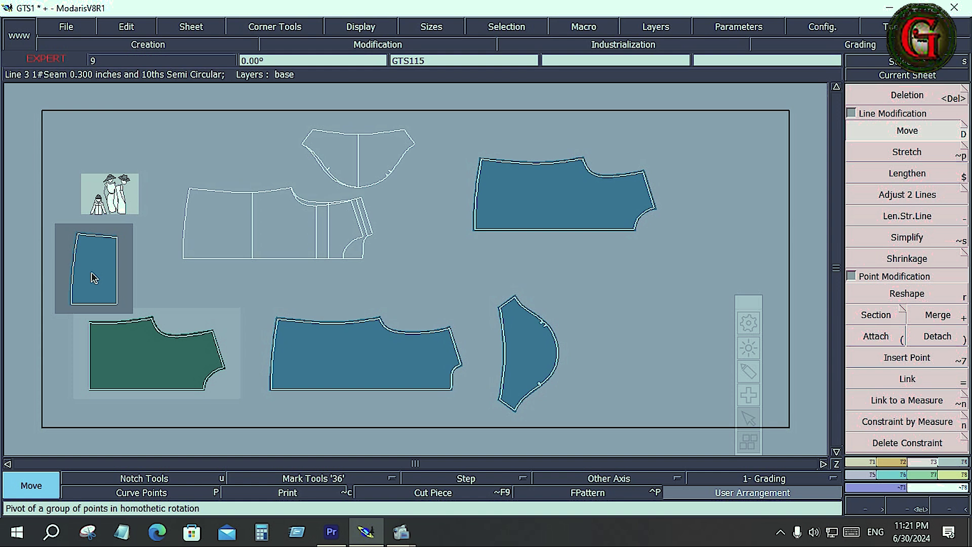
Join the hem piece to the upper body piece along their matching vertical cut edges, and rearrange all sheets.
key("Return")
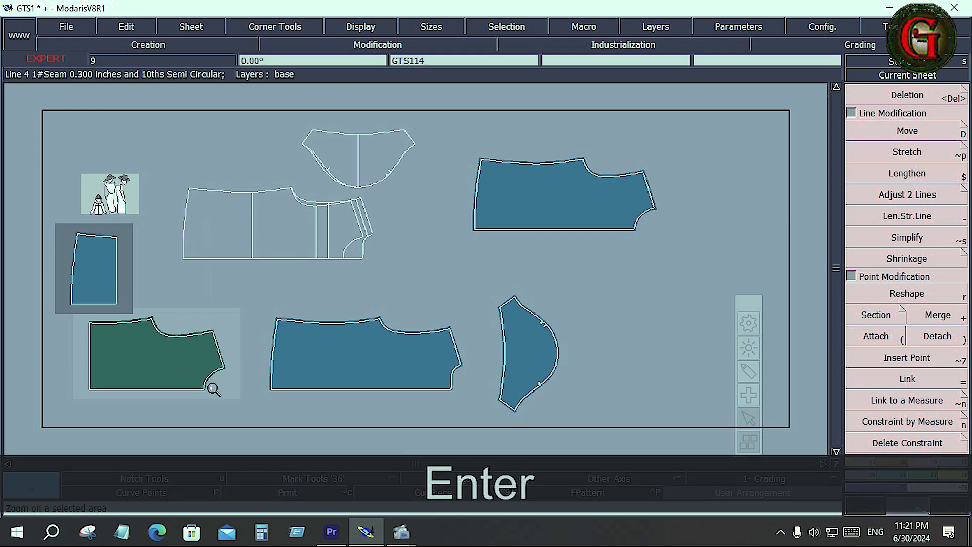
left_click_drag(61, 222, 234, 418)
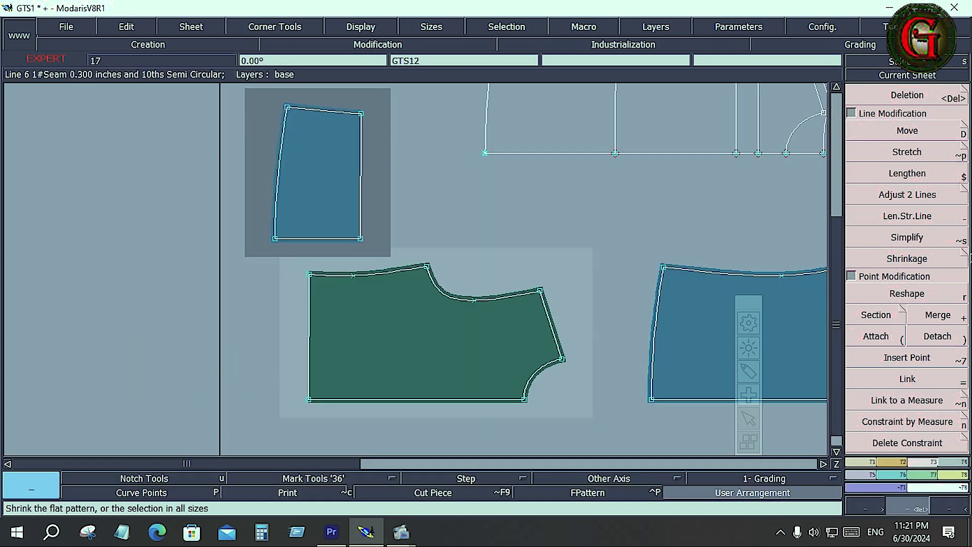
left_click(866, 475)
left_click(941, 155)
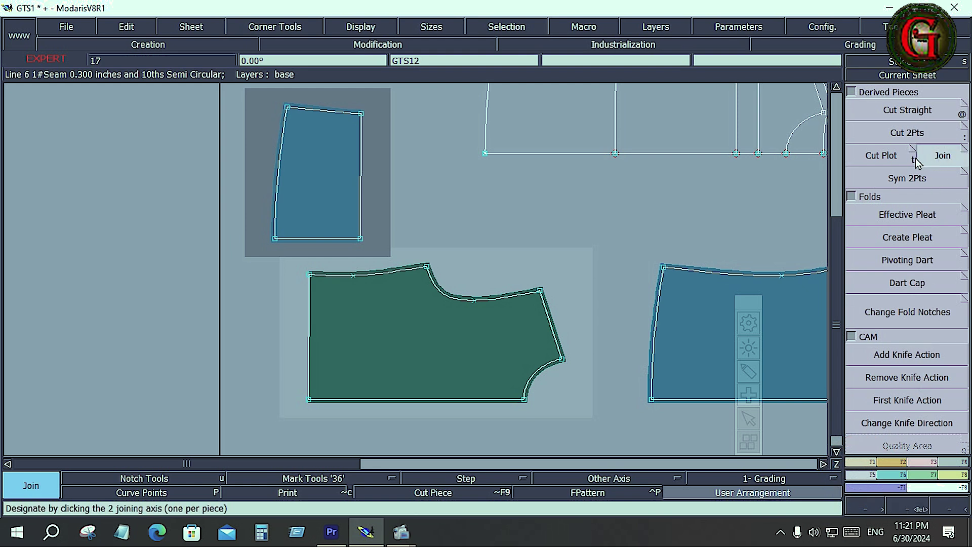
left_click(361, 112)
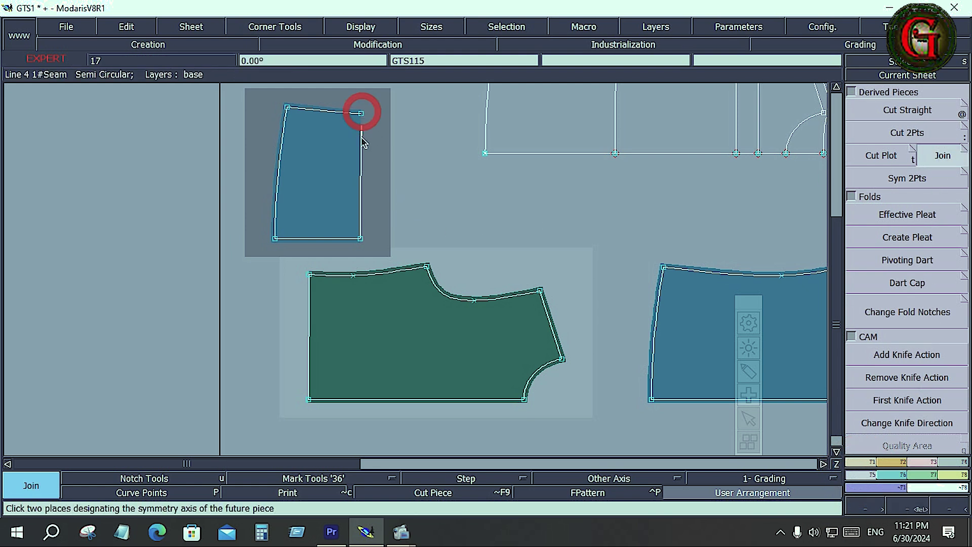
left_click(360, 238)
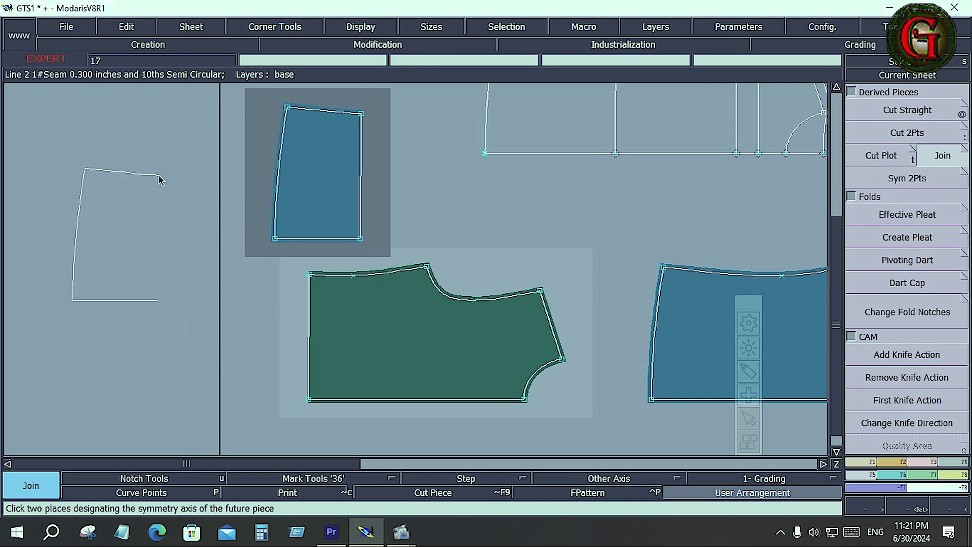
left_click(311, 274)
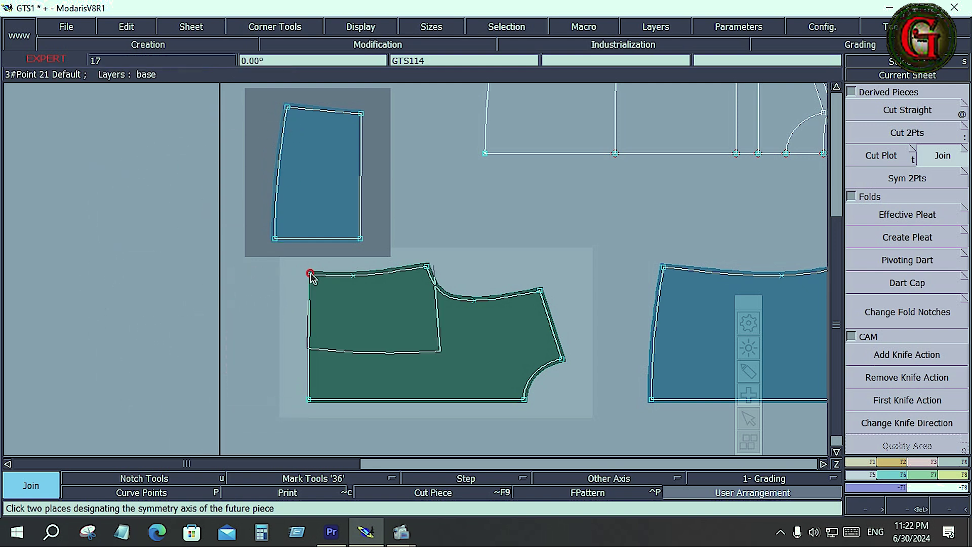
left_click(309, 399)
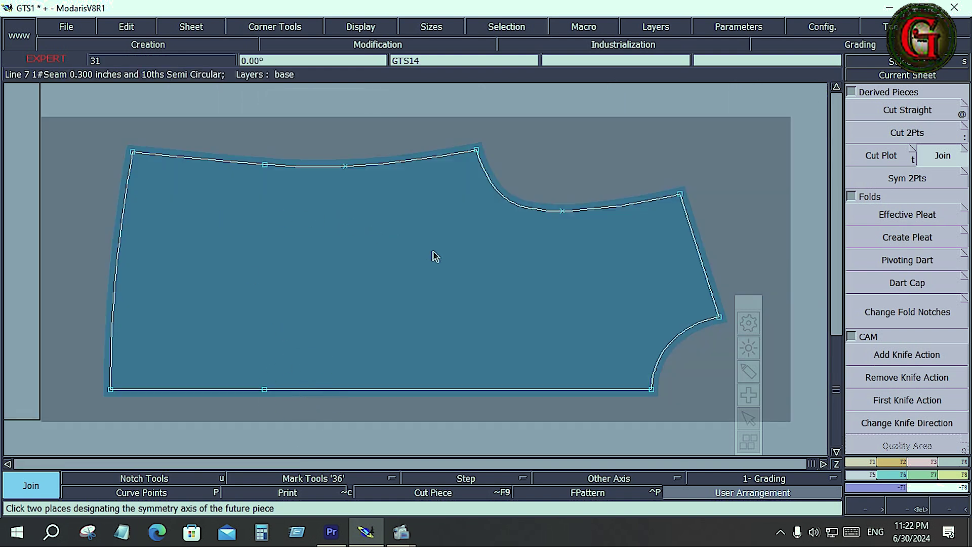
key("ctrl+a")
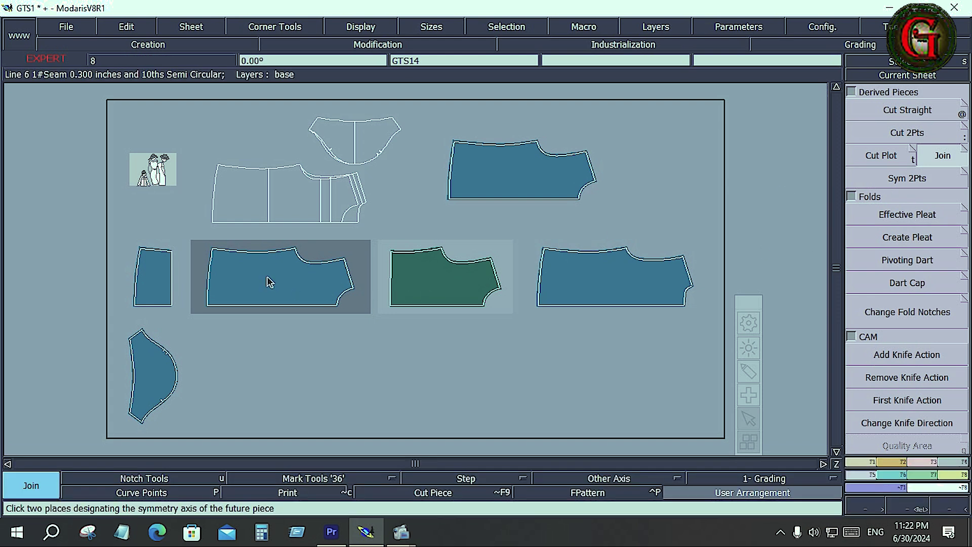
Try to join the hem piece, starting from its upper hem corner, to the straight lower edge of the joined body piece.
key("Return")
left_click_drag(126, 232, 365, 328)
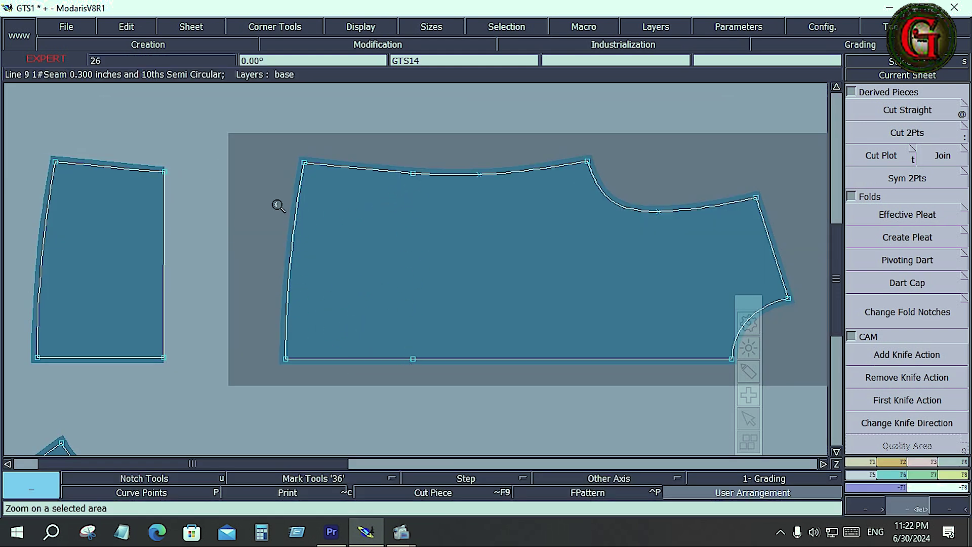
left_click(878, 185)
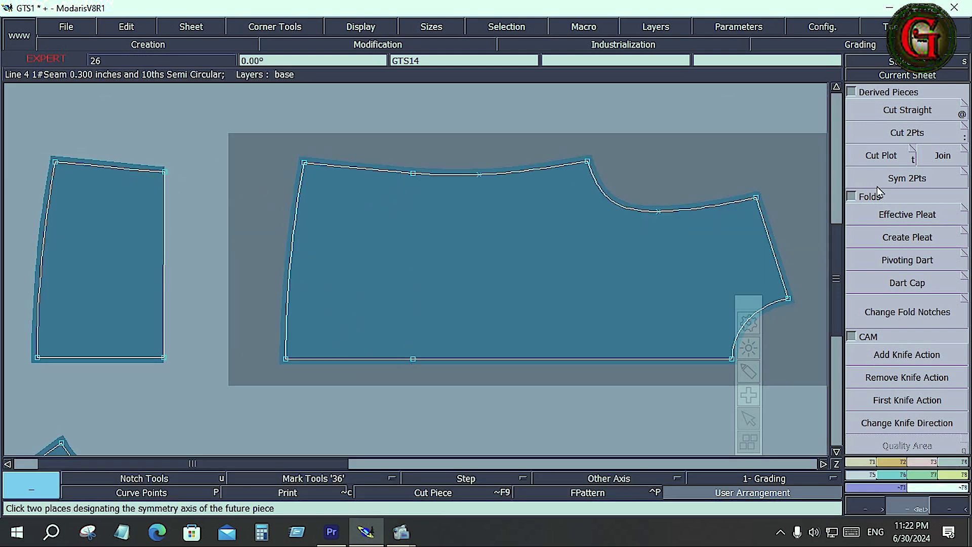
left_click(931, 157)
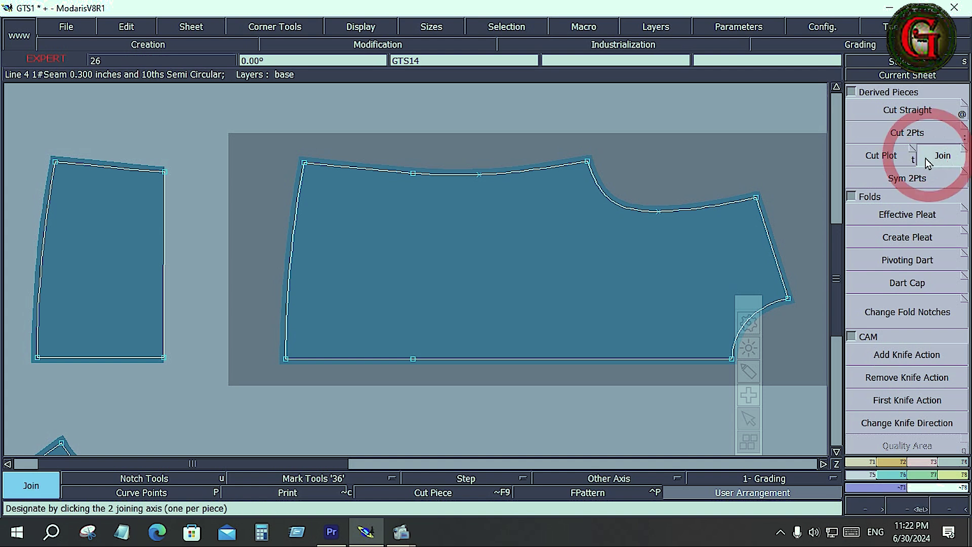
left_click(55, 162)
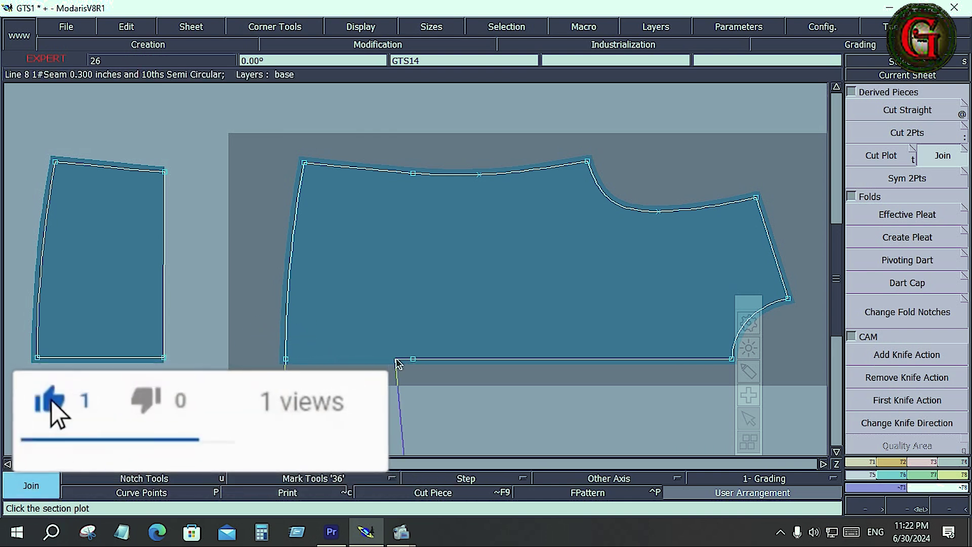
left_click(397, 363)
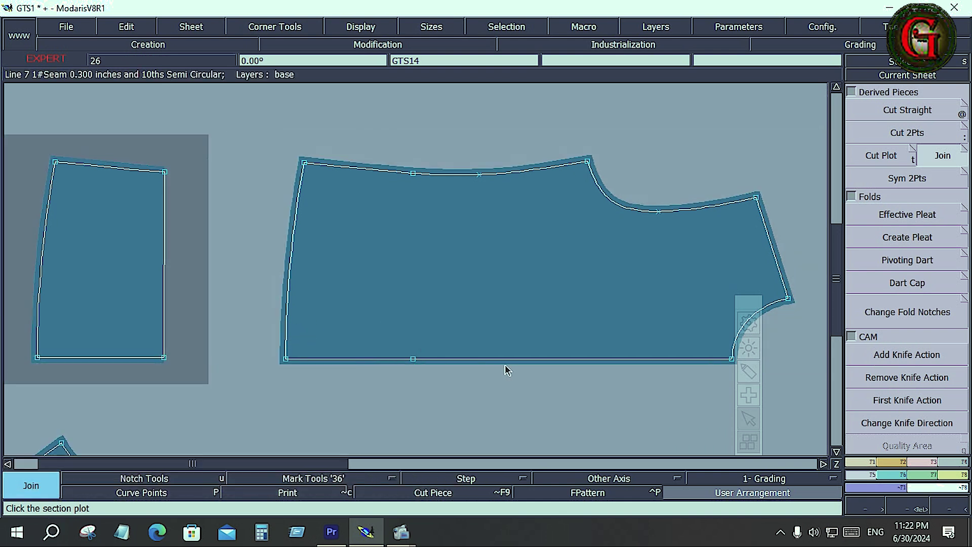
key("j")
Try to join the hem piece's vertical cut edge to the body piece's straight lower edge, from the hem corner to the first point along it.
key("Return")
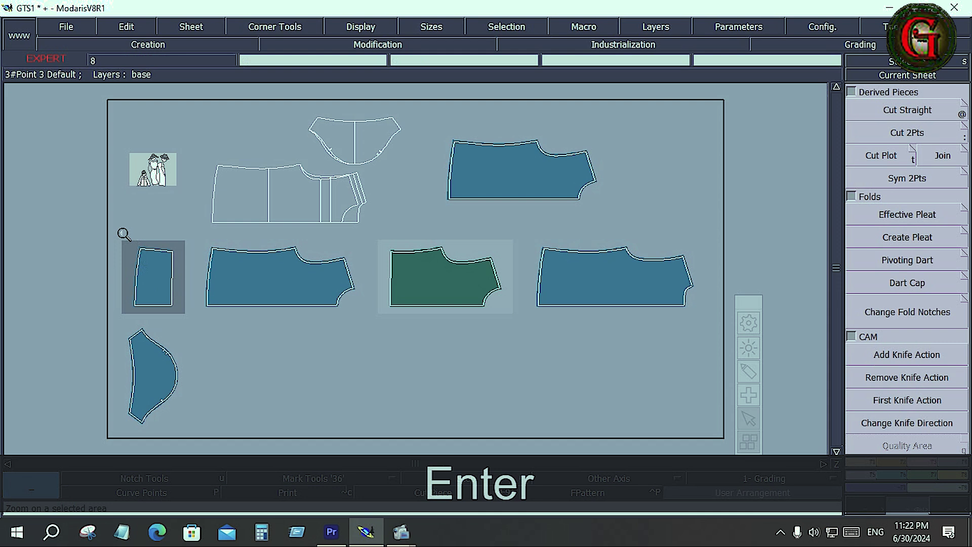
left_click_drag(122, 233, 365, 343)
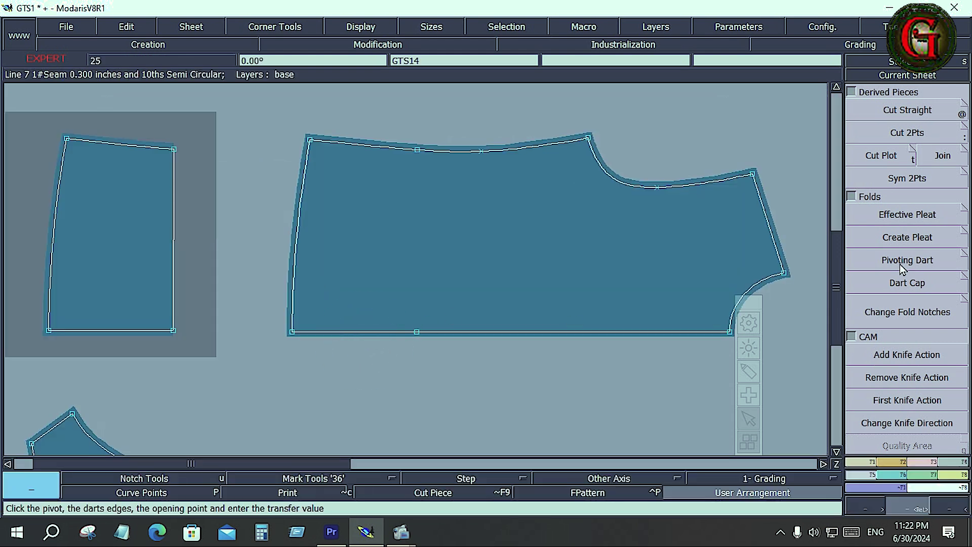
left_click(936, 156)
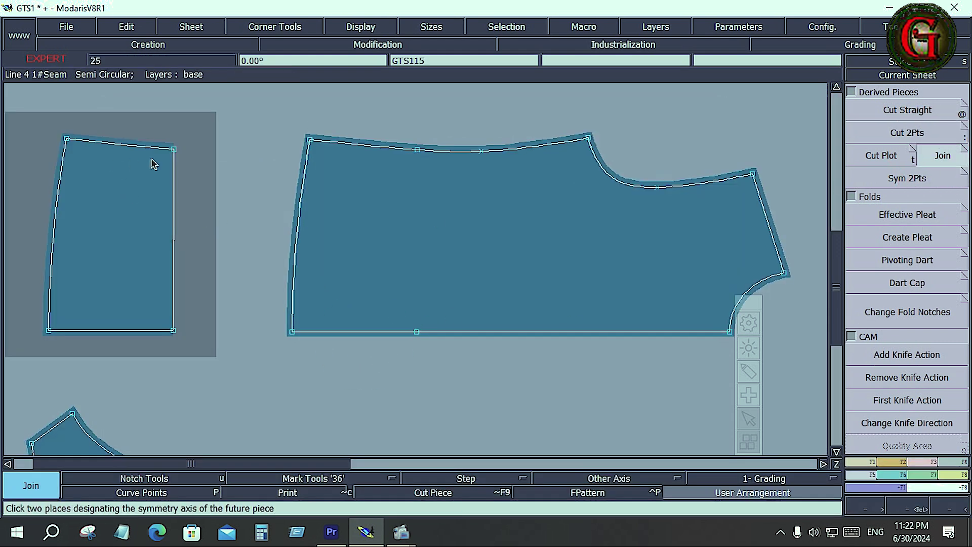
left_click(174, 149)
left_click(173, 330)
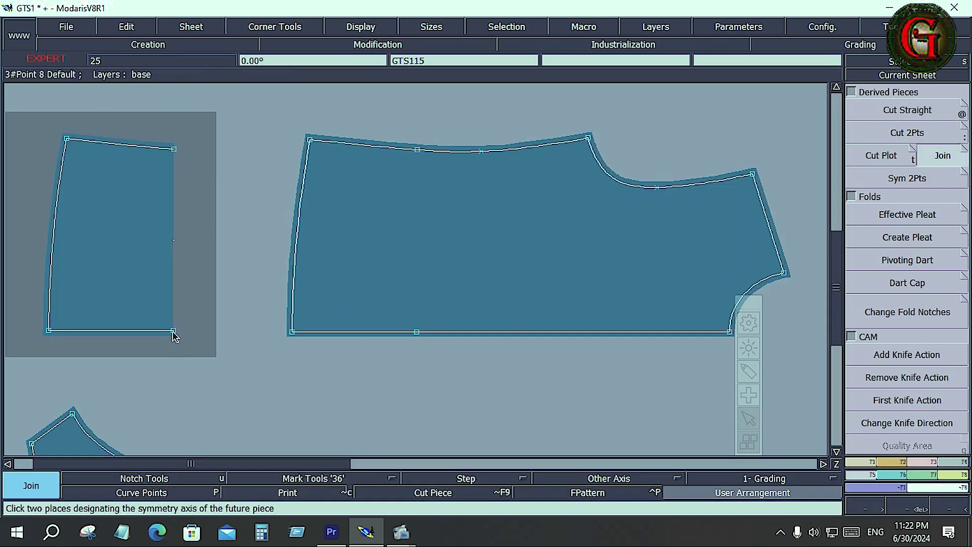
left_click(292, 332)
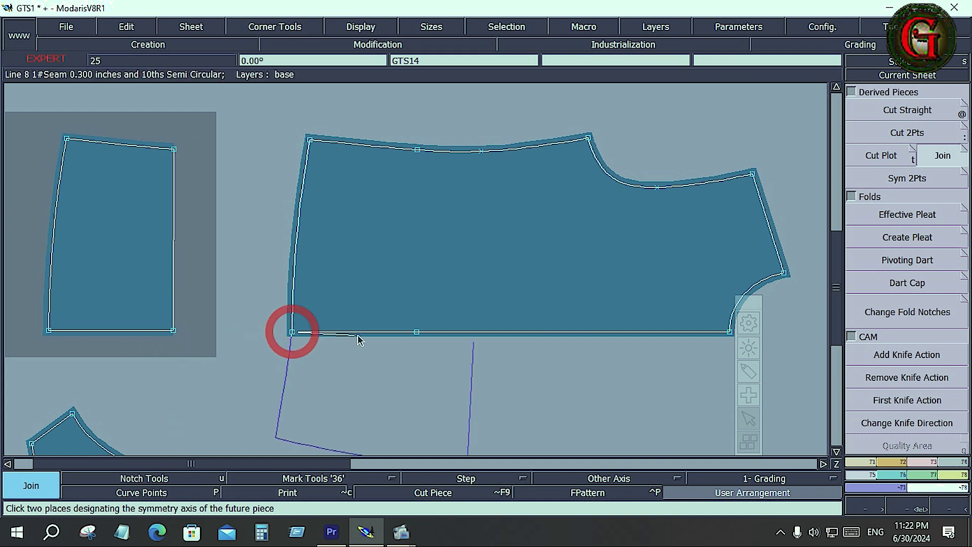
left_click(417, 333)
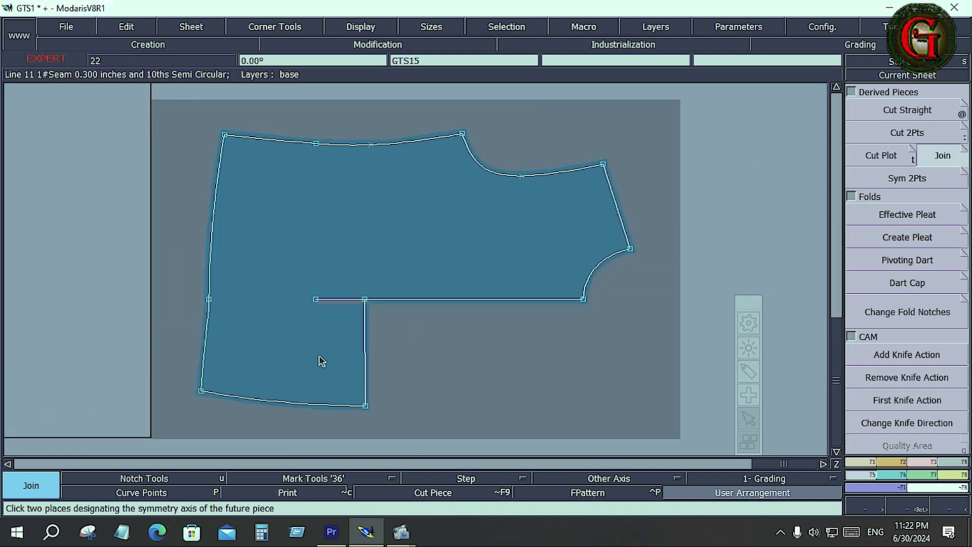
key("j")
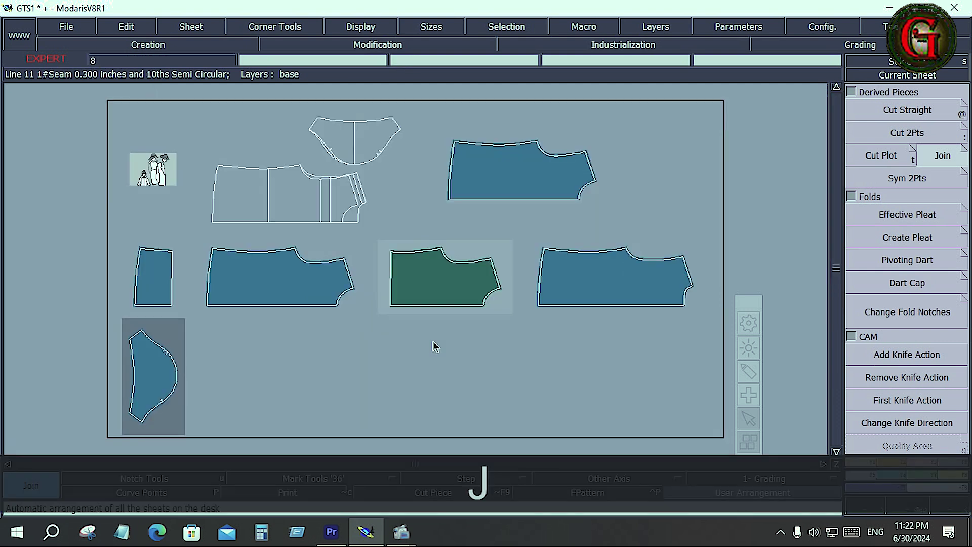
left_click(955, 157)
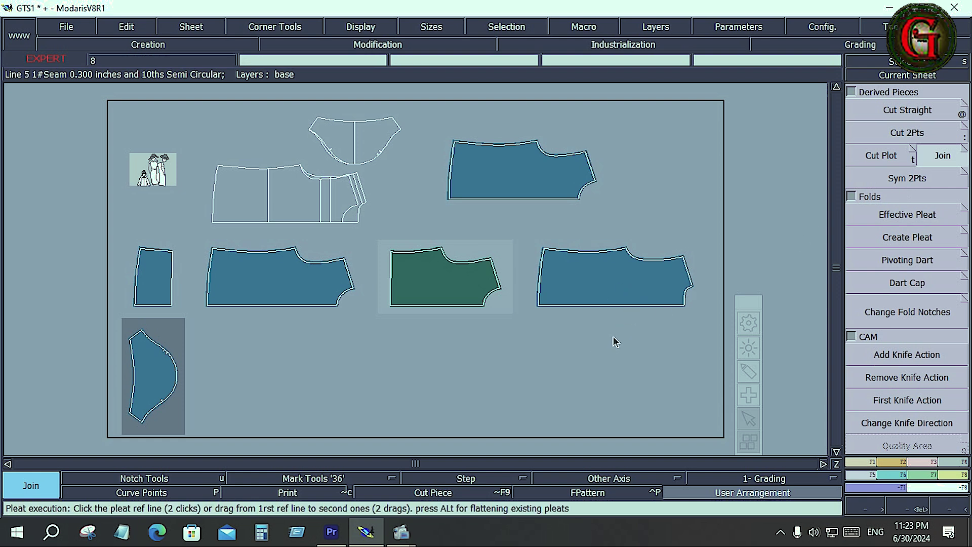
Mirror the body piece beside the base pattern with Sym 2Pts, using its straight lower edge from neckline to hem corner as the axis.
left_click(535, 177)
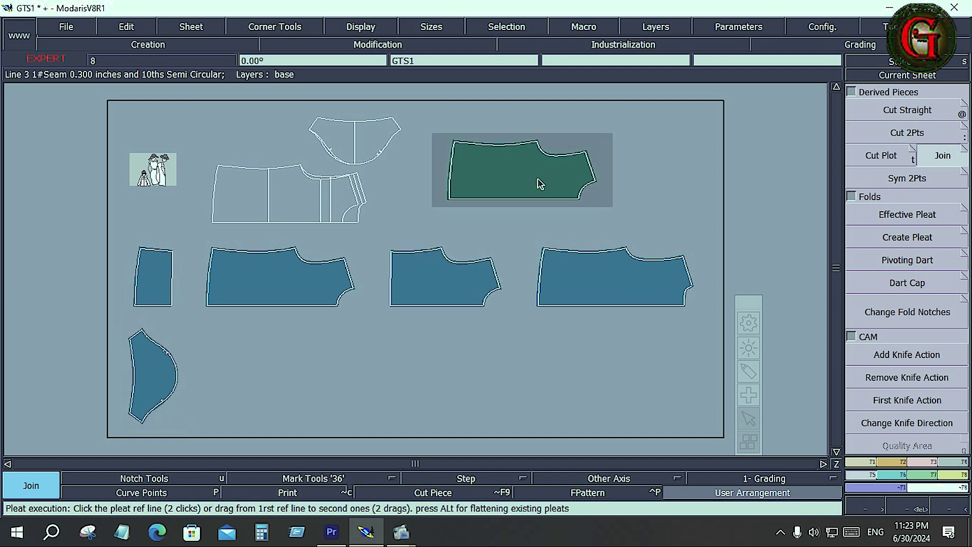
key("Home")
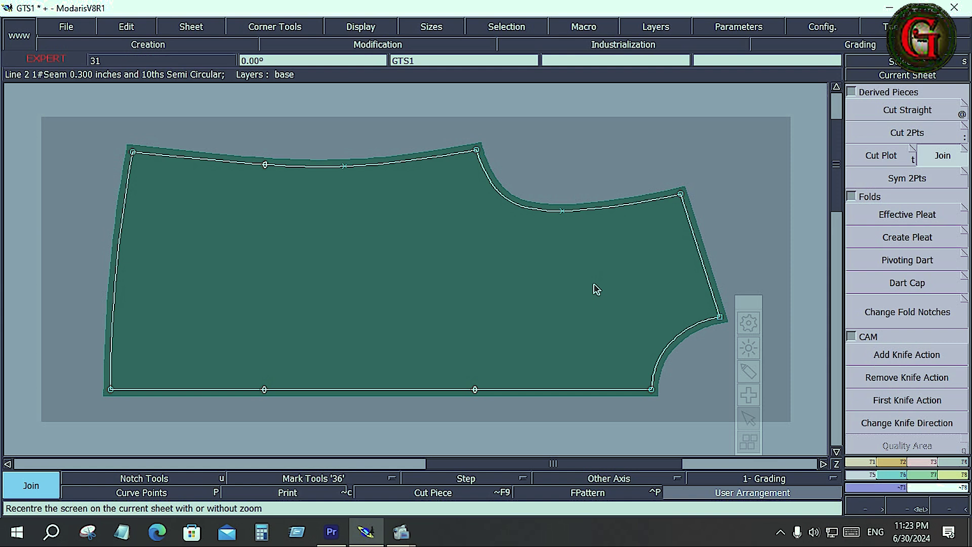
left_click(906, 178)
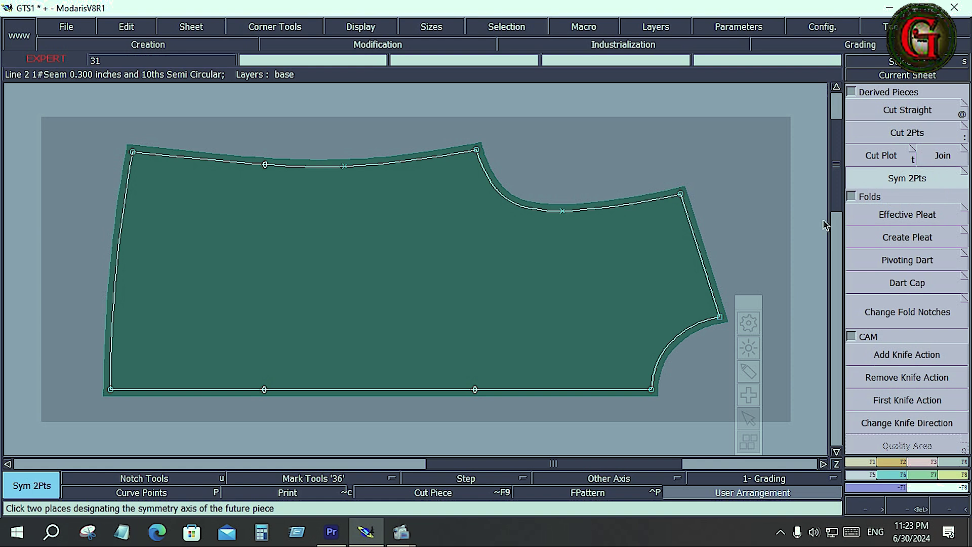
left_click(651, 390)
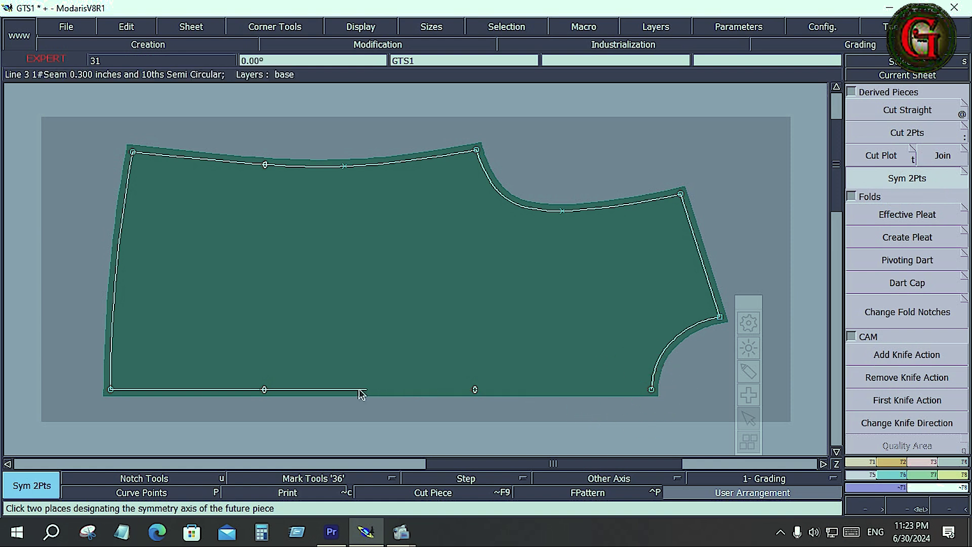
left_click(111, 390)
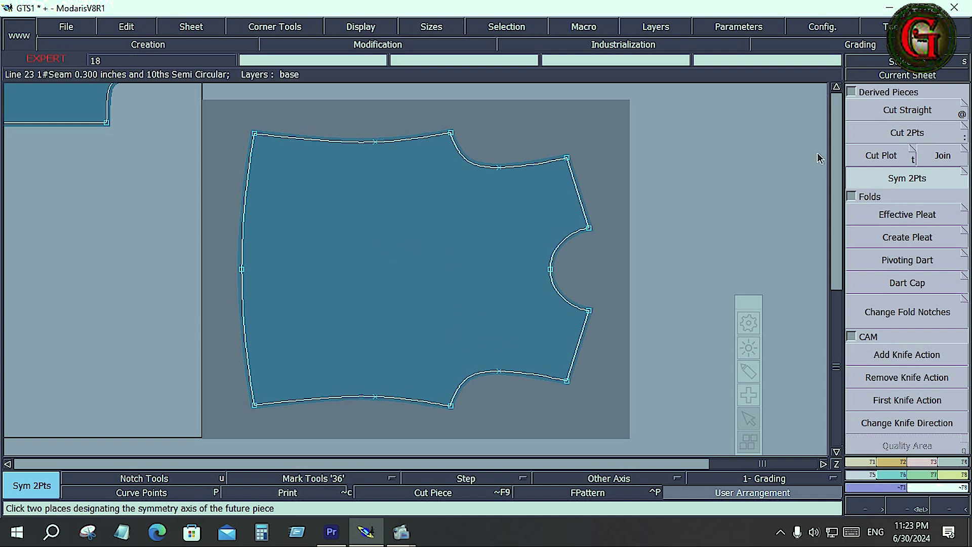
Cut the unfolded body piece straight along its centre line, from the neckline midpoint to the hem midpoint.
left_click(893, 113)
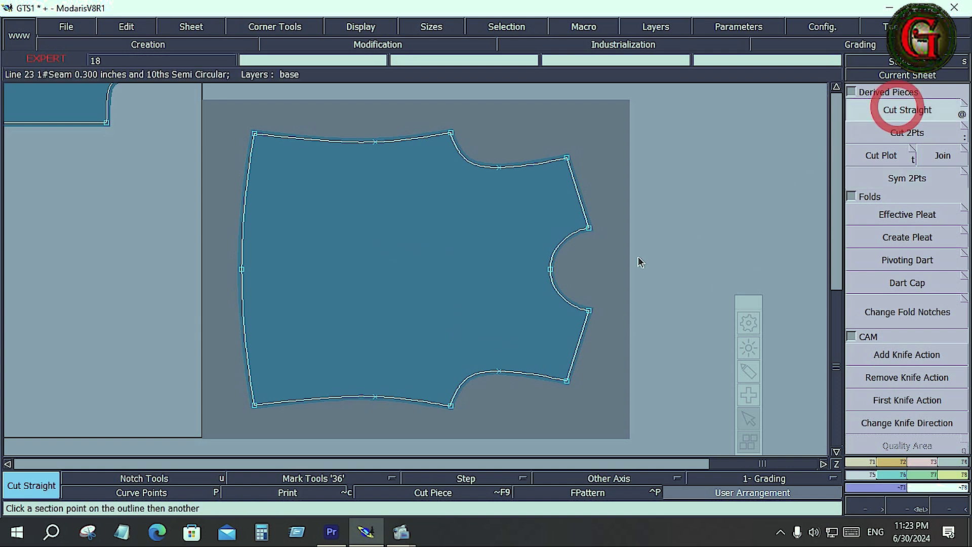
left_click(551, 270)
left_click(552, 270)
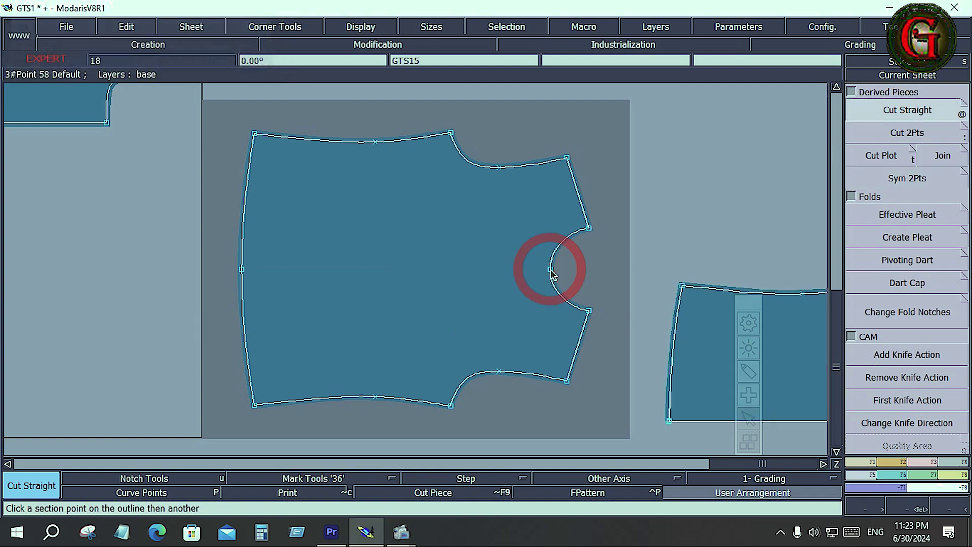
Mirror the cut-off half body piece about its straight cut edge with Sym 2Pts, and rearrange all sheets.
right_click(797, 349)
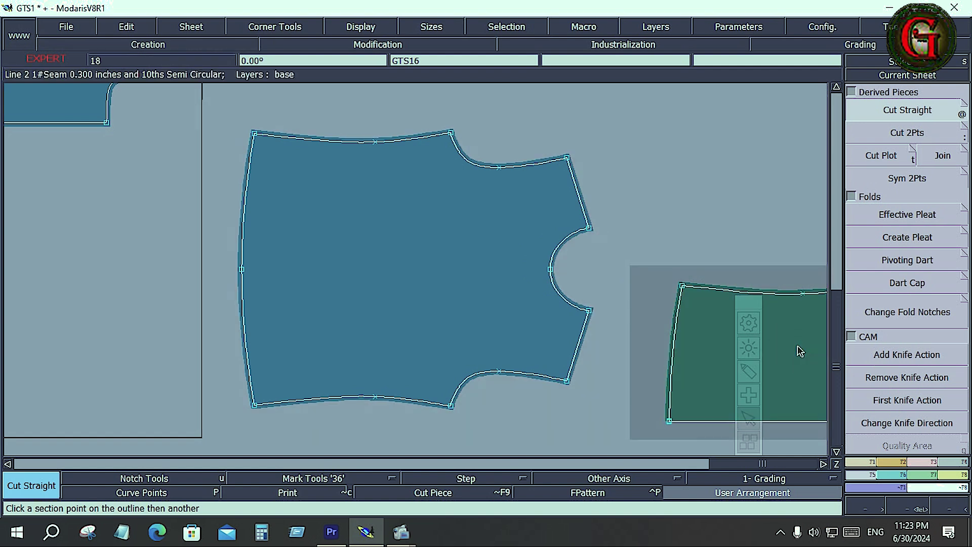
key("Home")
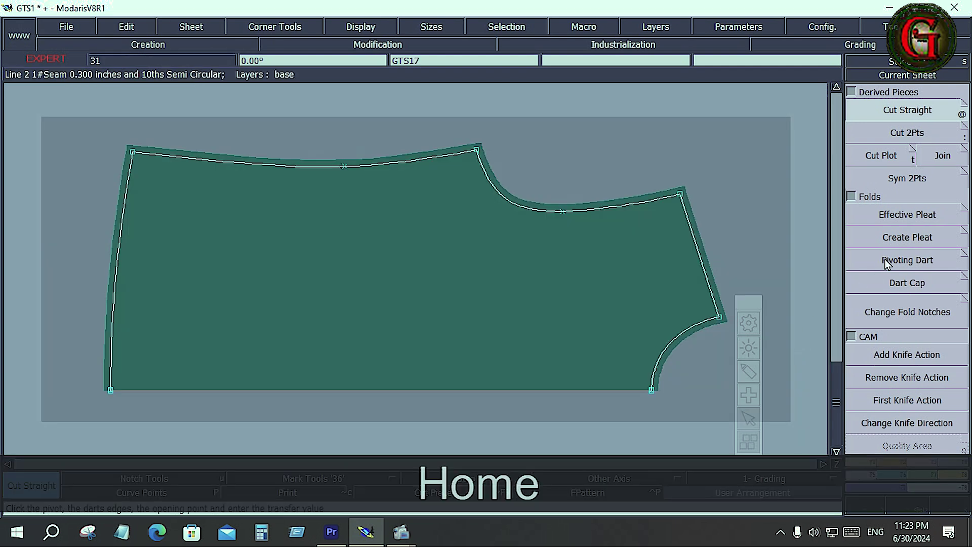
left_click(916, 183)
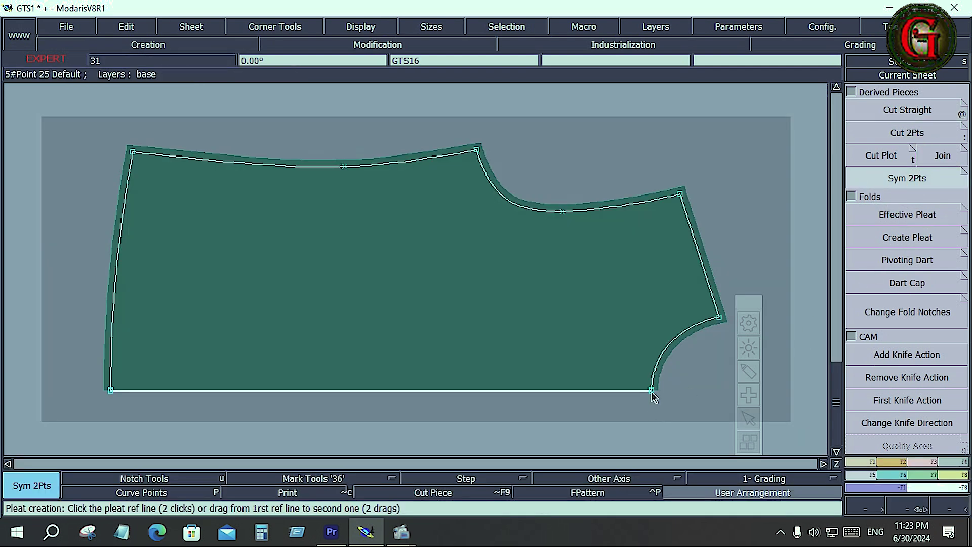
left_click(652, 390)
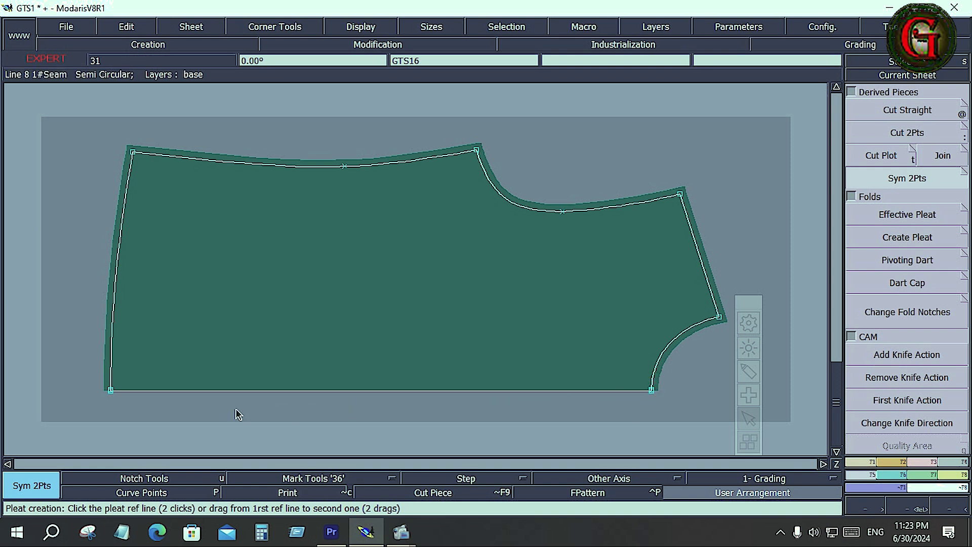
left_click(111, 389)
left_click(150, 387)
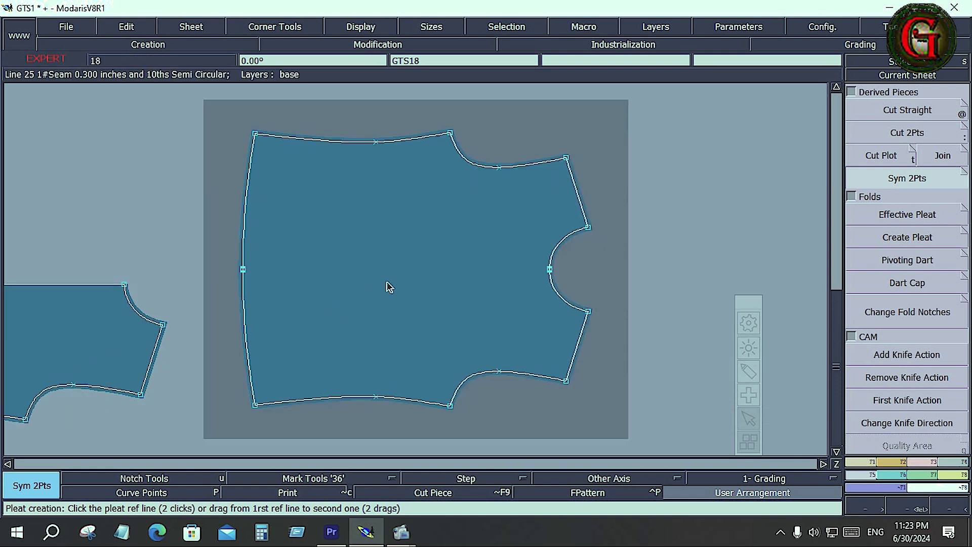
key("j")
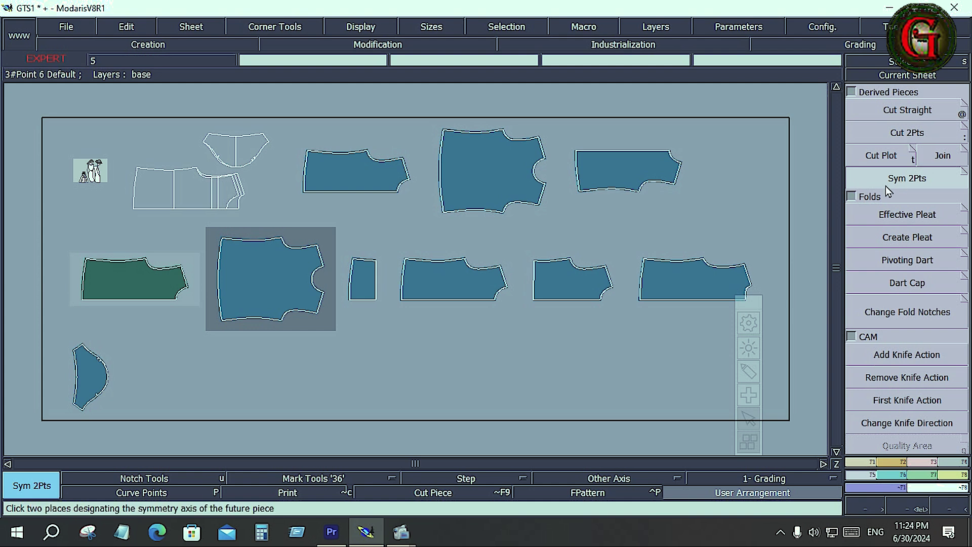
left_click_drag(53, 106, 758, 390)
left_click(653, 364)
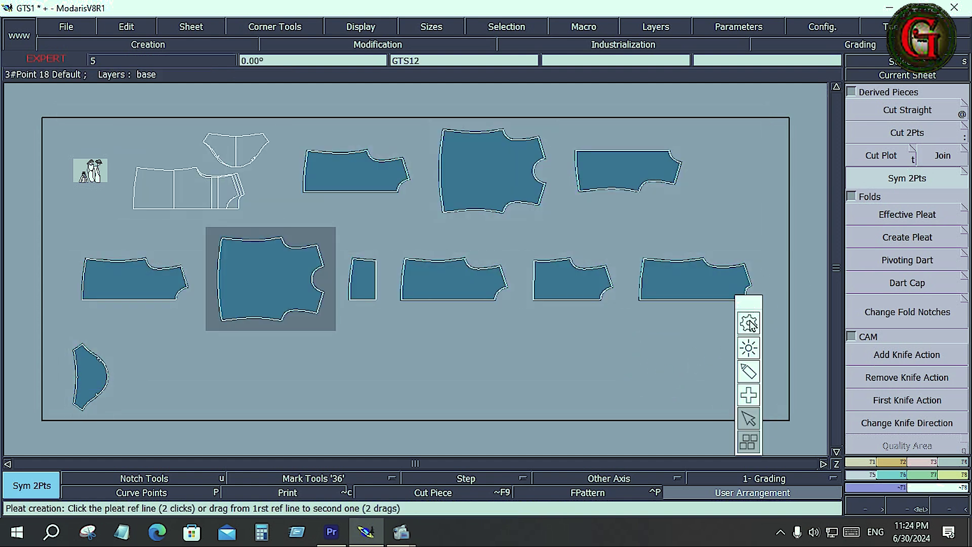
left_click_drag(753, 306, 584, 364)
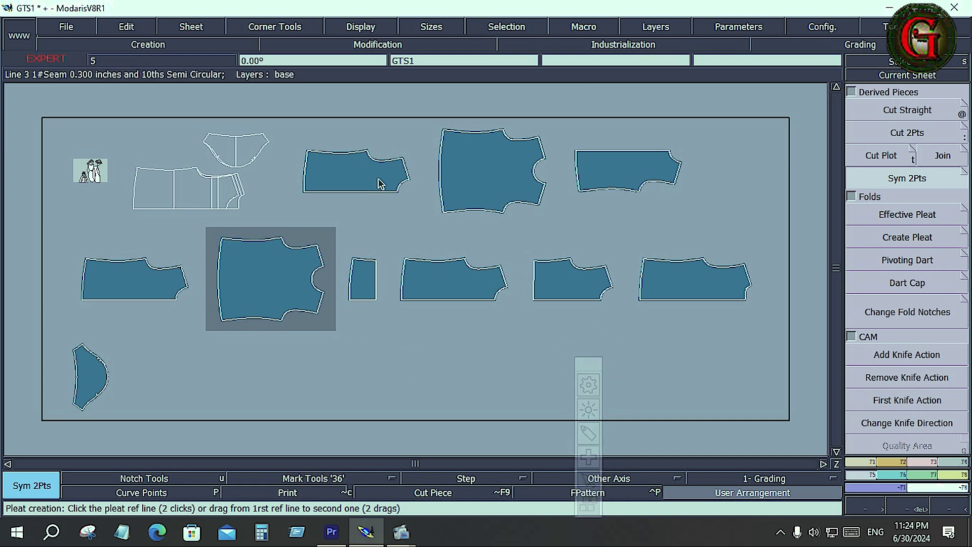
Create another unfolded body piece by mirroring the original half body piece about its centre line, from neckline to hem corner.
left_click(217, 207)
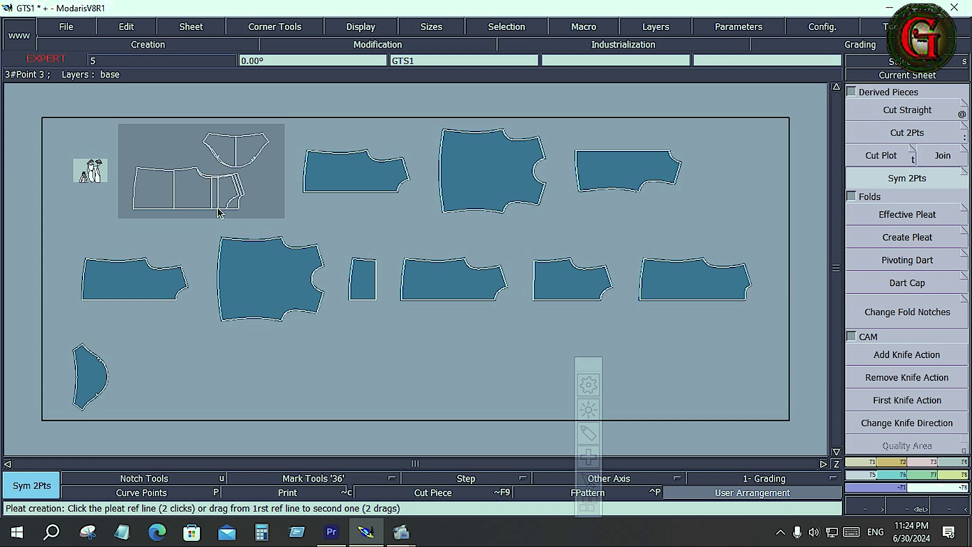
key("Home")
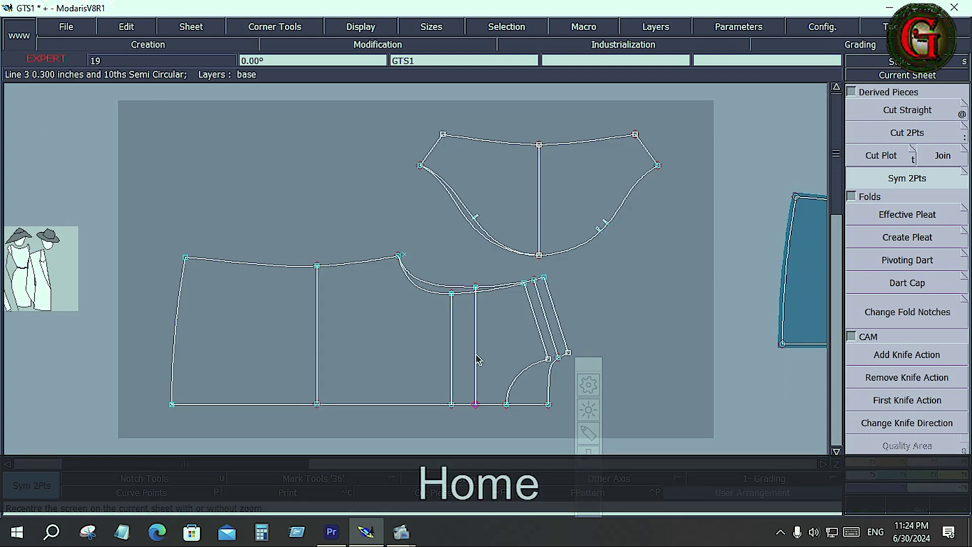
left_click(881, 176)
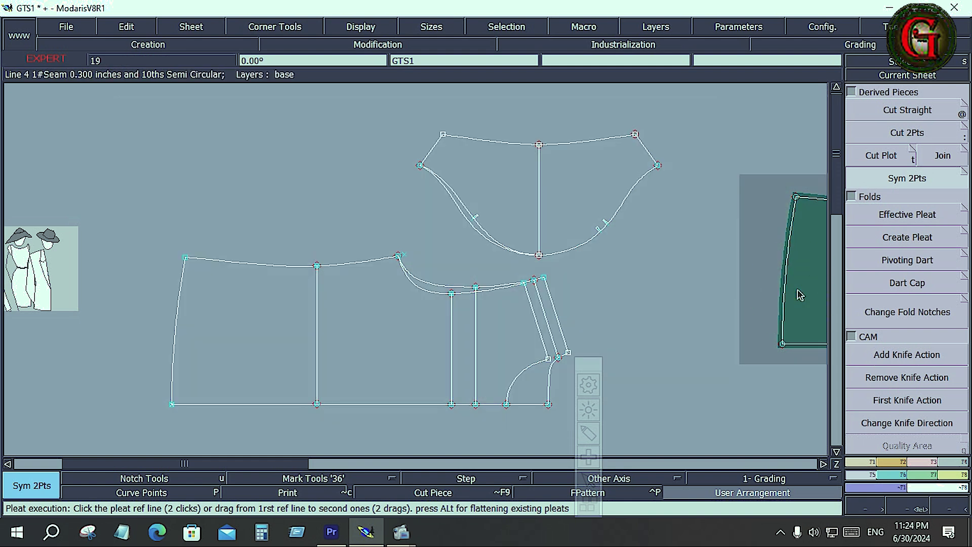
key("Home")
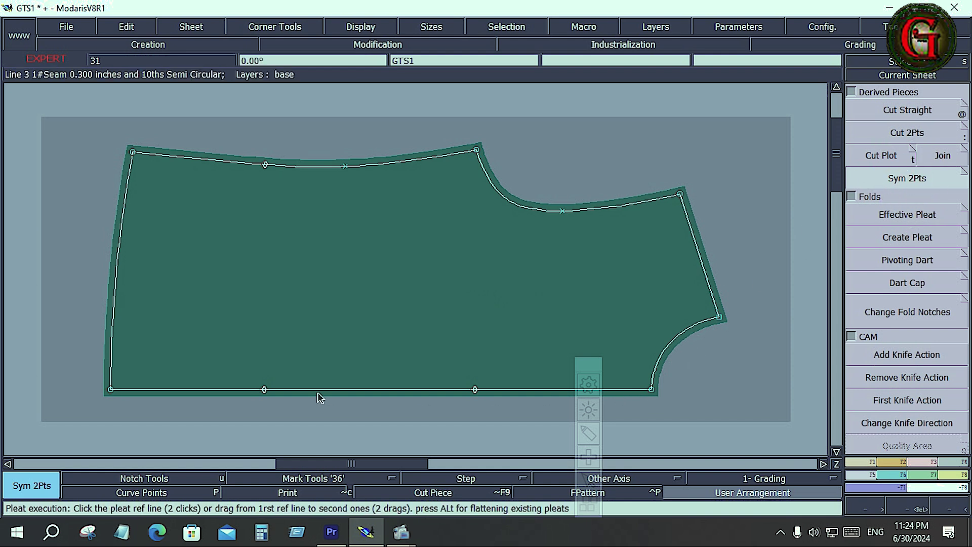
left_click(653, 390)
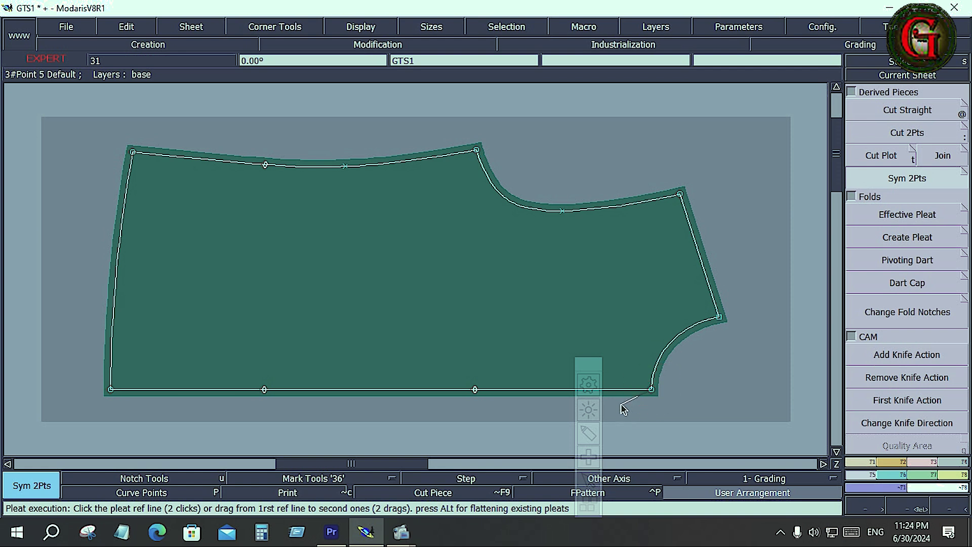
key("ctrl")
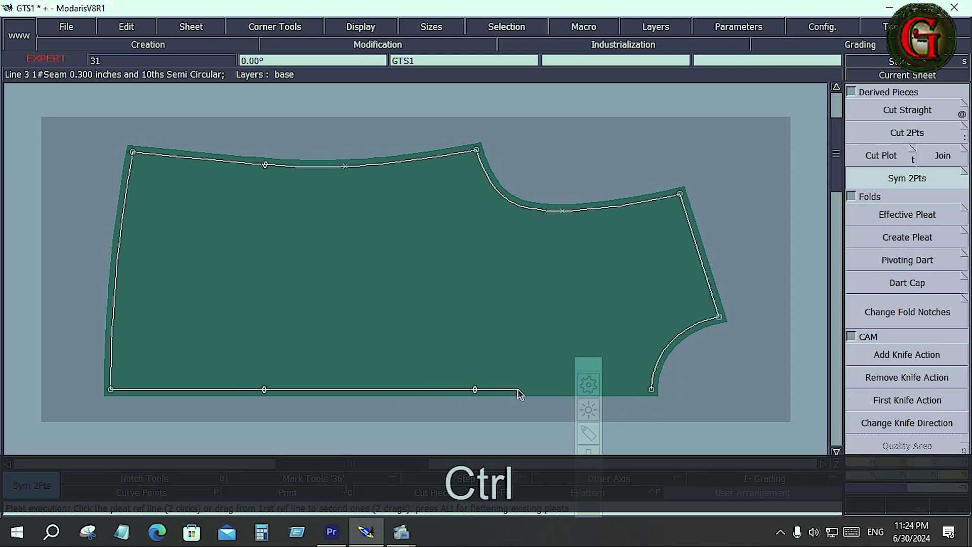
left_click(111, 390)
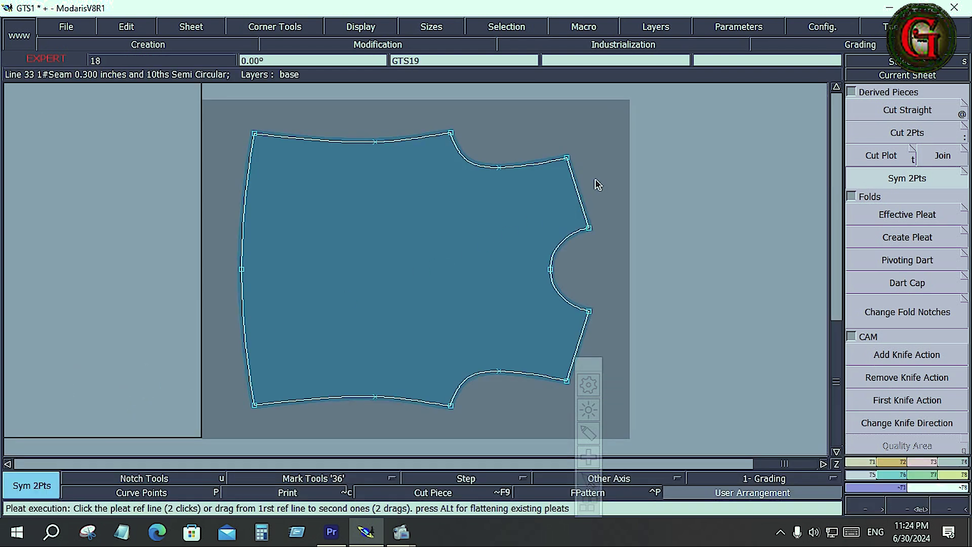
Try to mirror the unfolded body piece about its upper shoulder line with Sym 2Pts, and rearrange all sheets after undoing it.
key("ctrl")
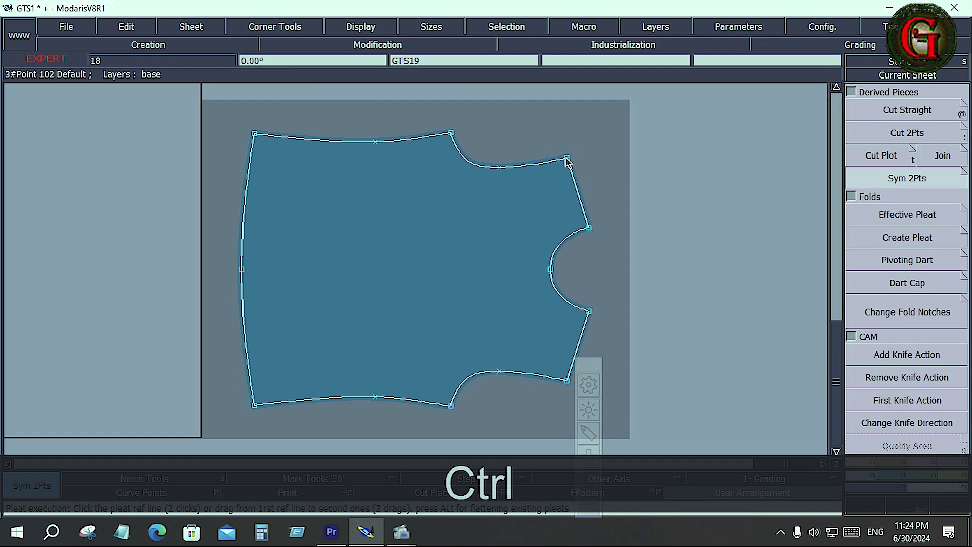
left_click_drag(567, 160, 588, 228)
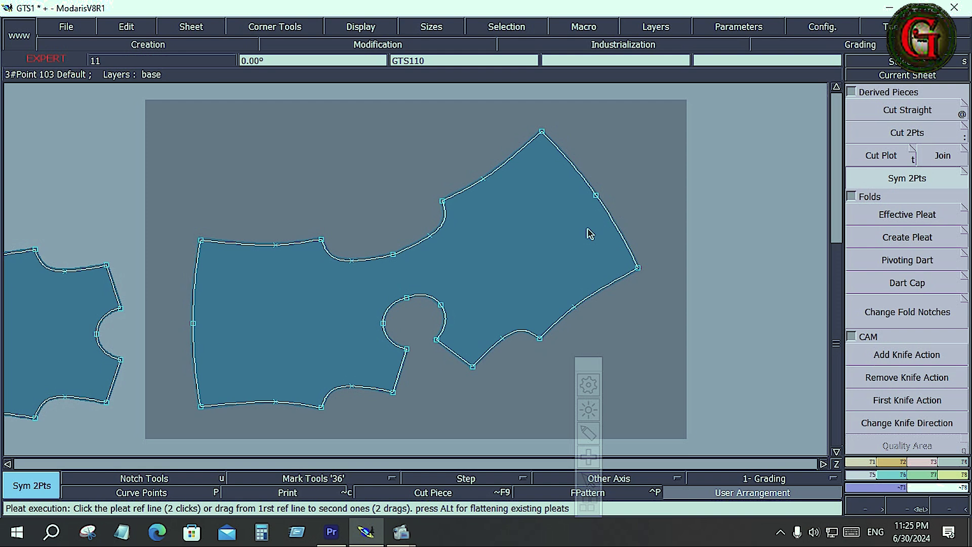
key("ctrl+z")
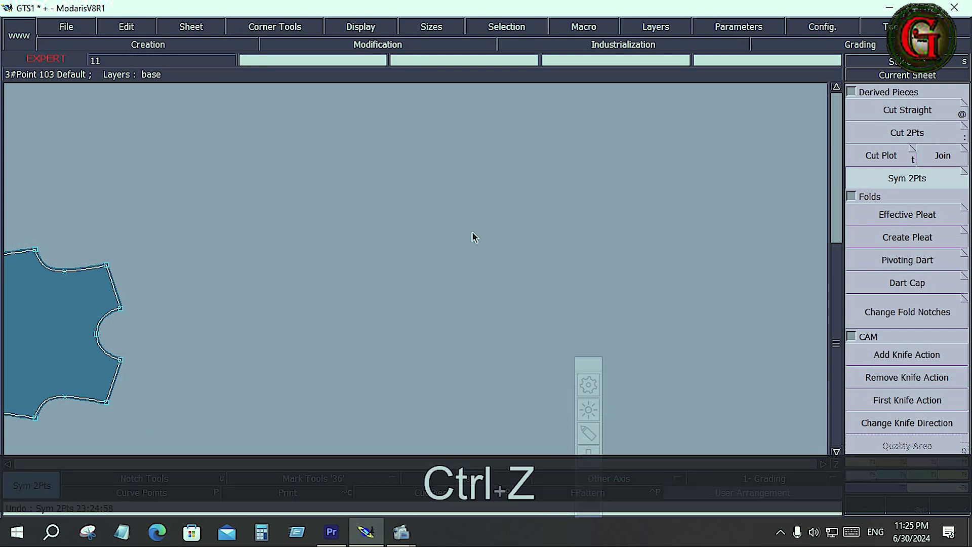
key("j")
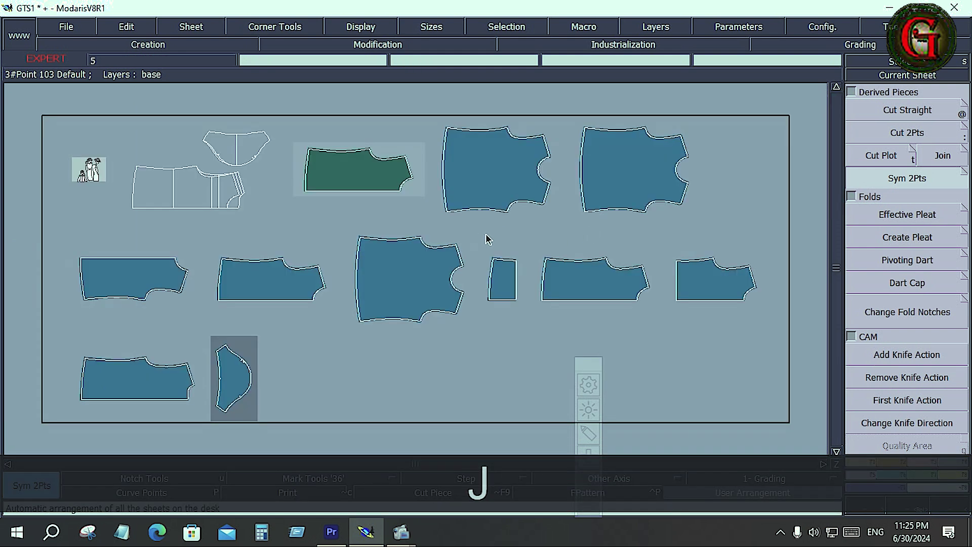
left_click(902, 185)
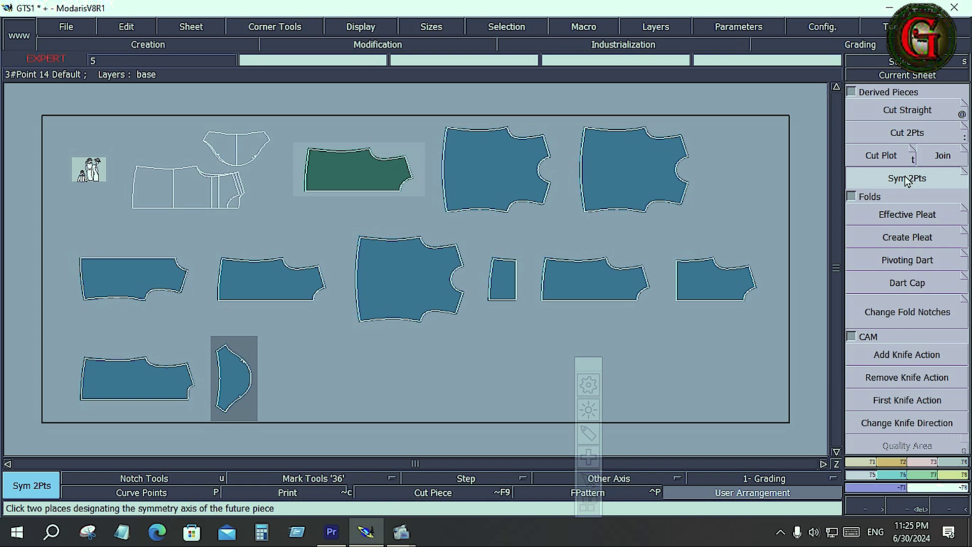
left_click(939, 156)
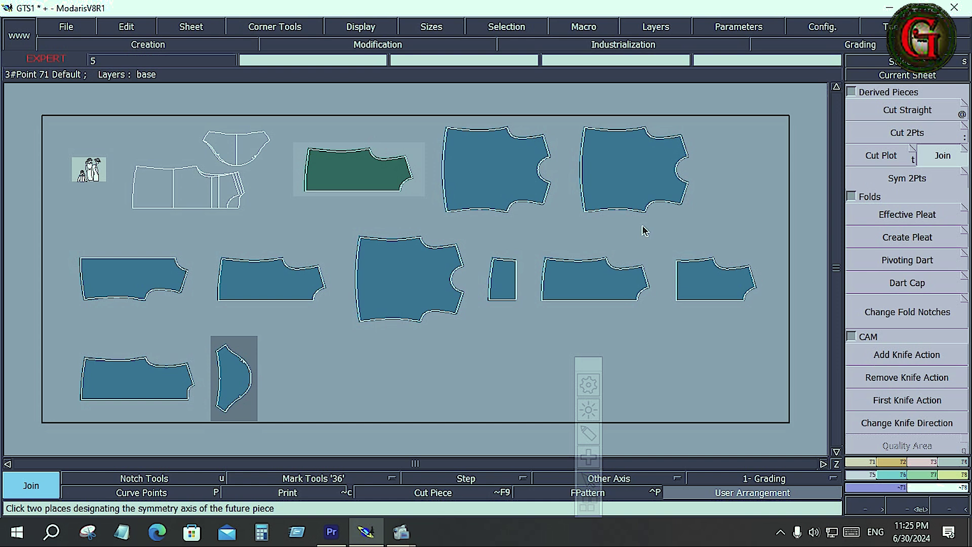
left_click(940, 157)
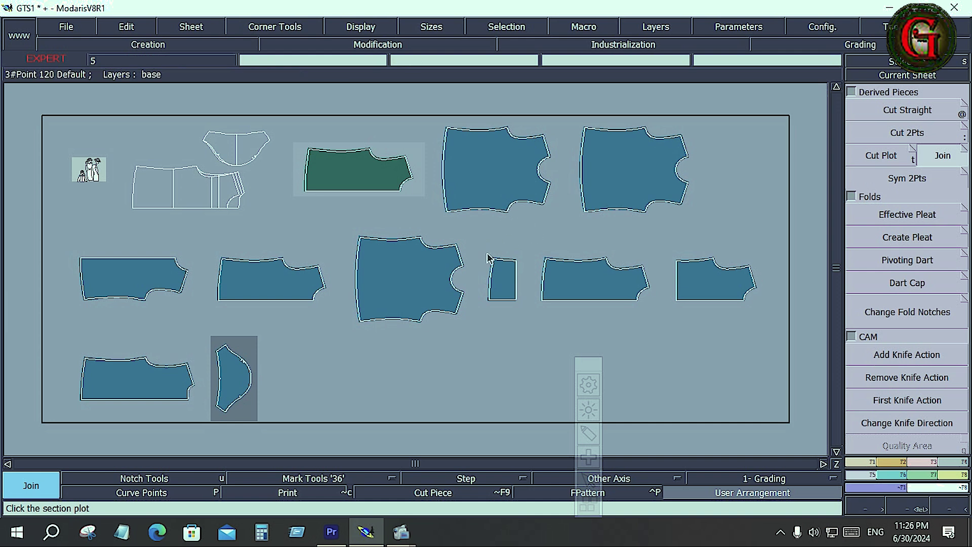
left_click(493, 355)
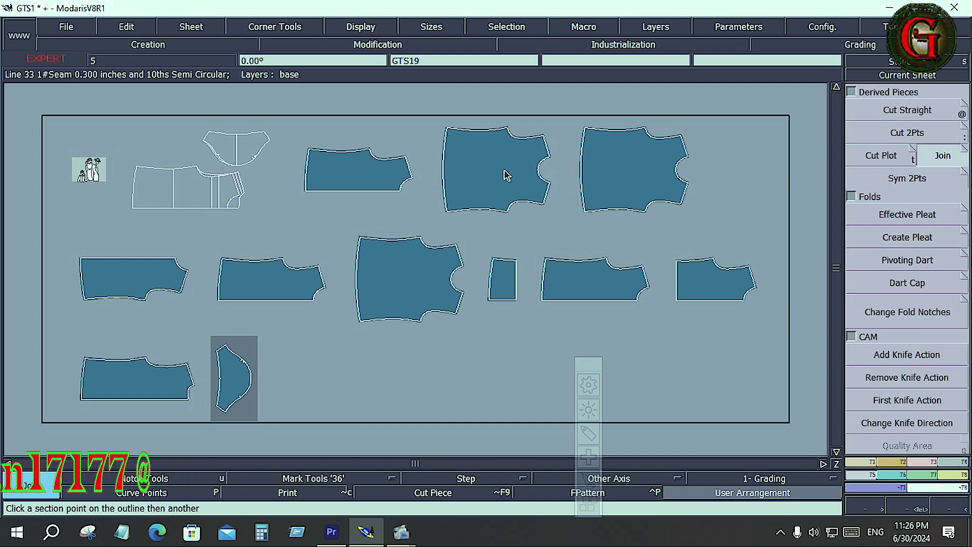
left_click(402, 275)
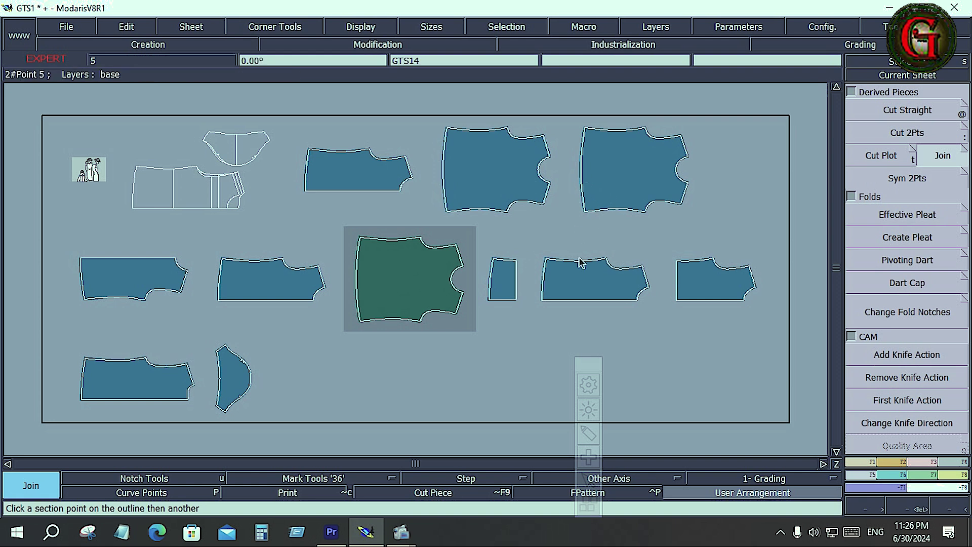
Split the lower half body piece with Cut 2Pts, straight from the armhole curve point to the centre edge, and rearrange all sheets.
left_click(158, 388)
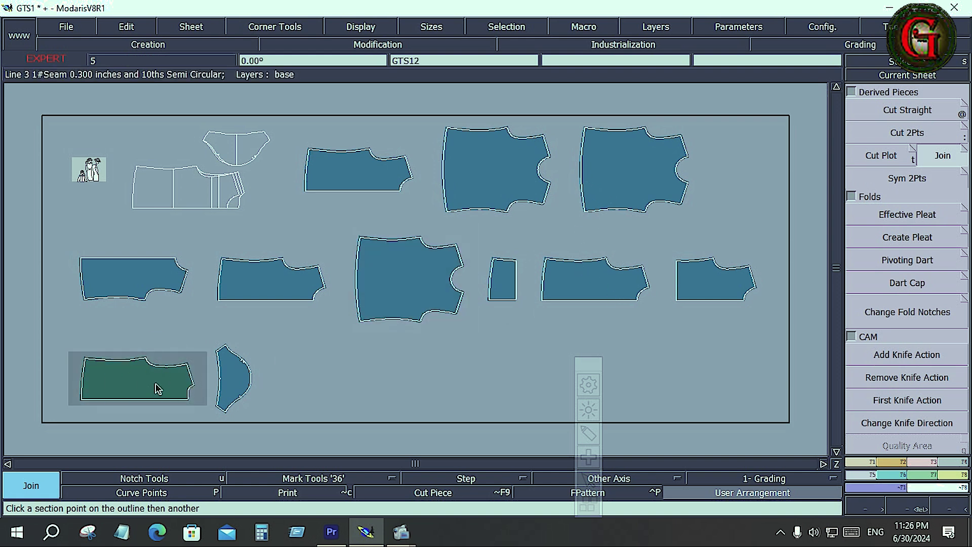
key("Home")
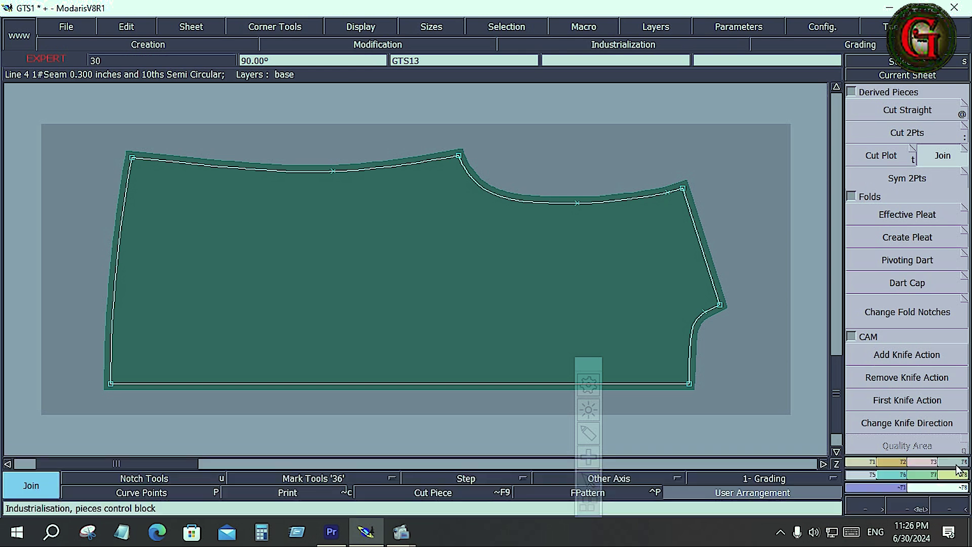
left_click(958, 470)
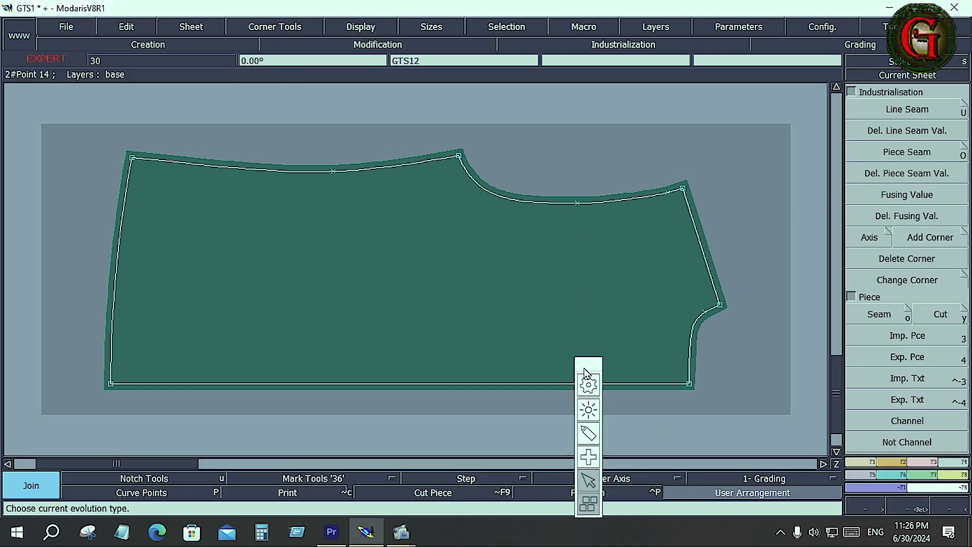
left_click_drag(586, 372, 322, 382)
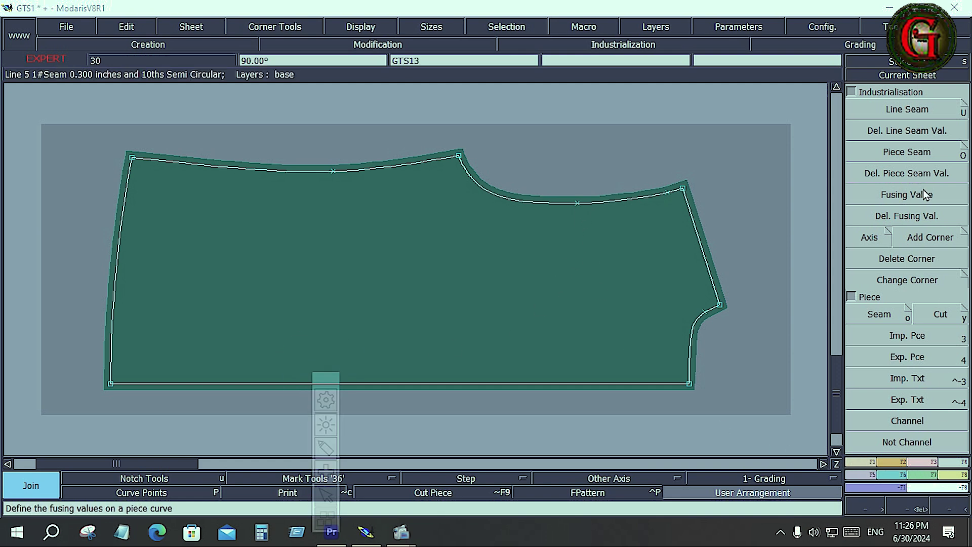
left_click(860, 473)
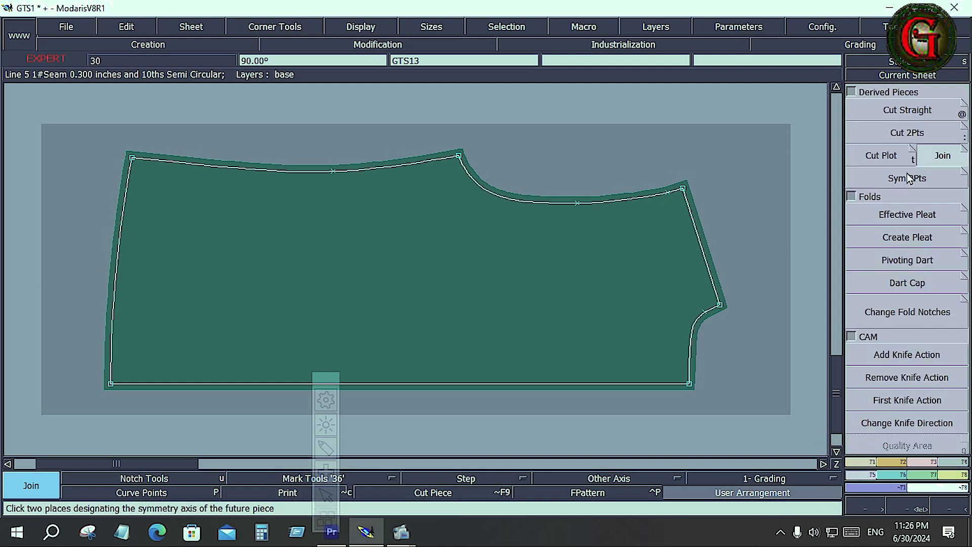
left_click(901, 135)
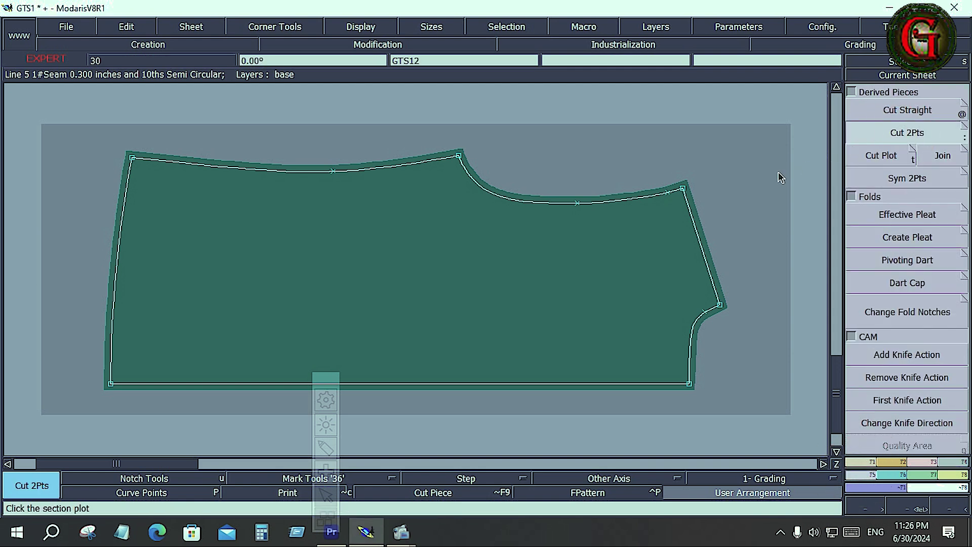
left_click(577, 204)
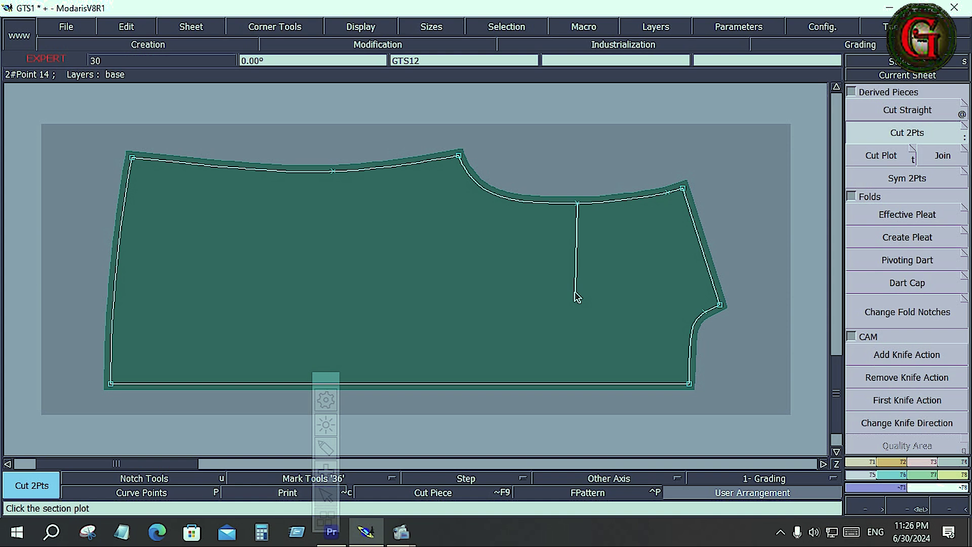
key("ctrl")
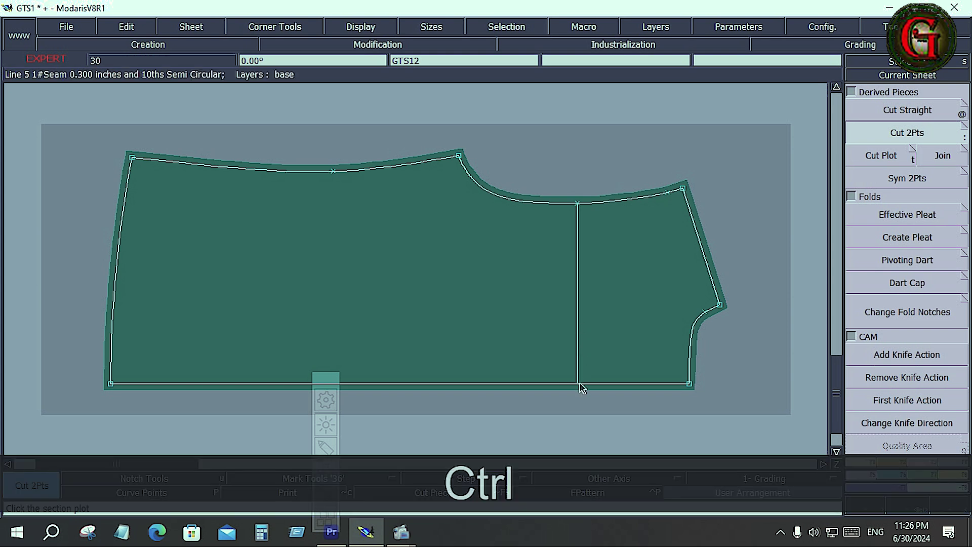
left_click(580, 386)
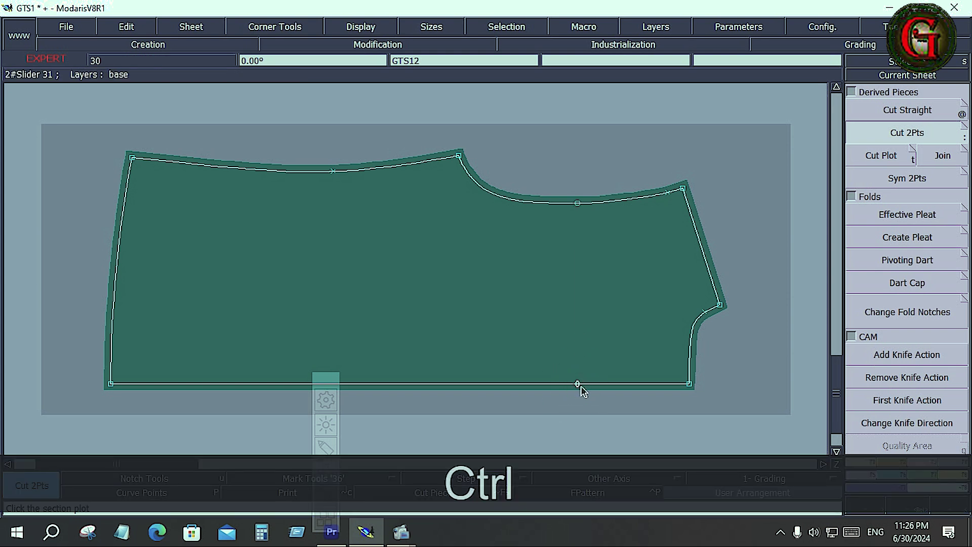
key("j")
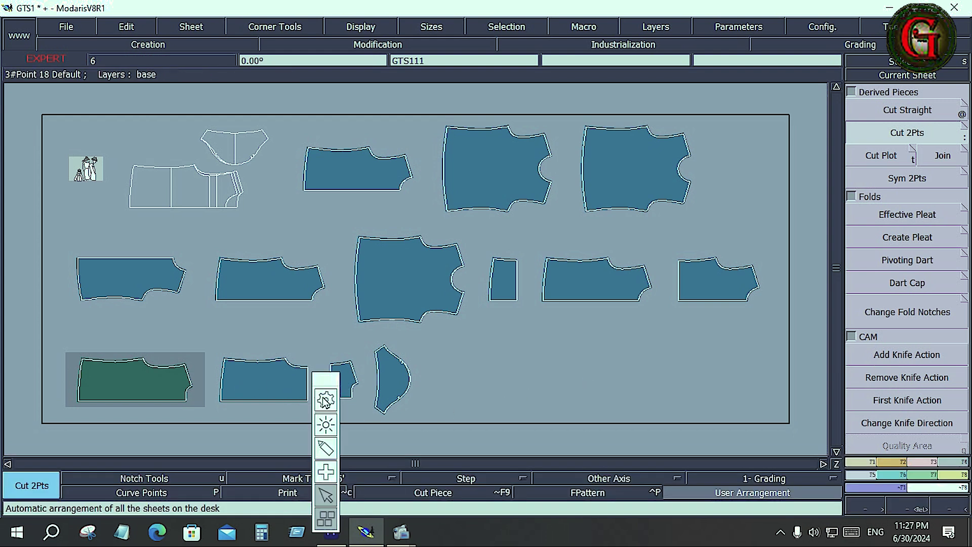
left_click(539, 376)
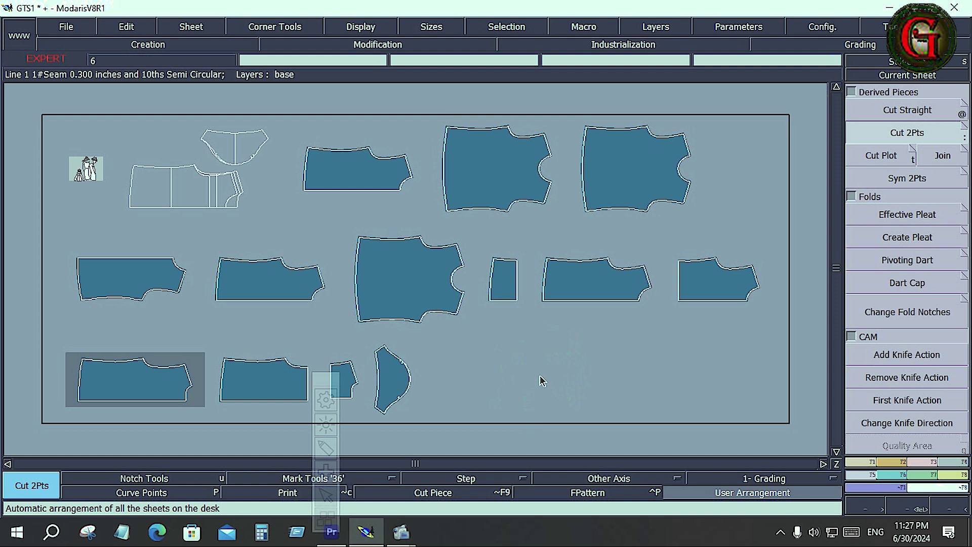
Examine two of the unfolded body pieces up close, one after the other, with Cut Straight active, returning to all sheets each time.
left_click(903, 112)
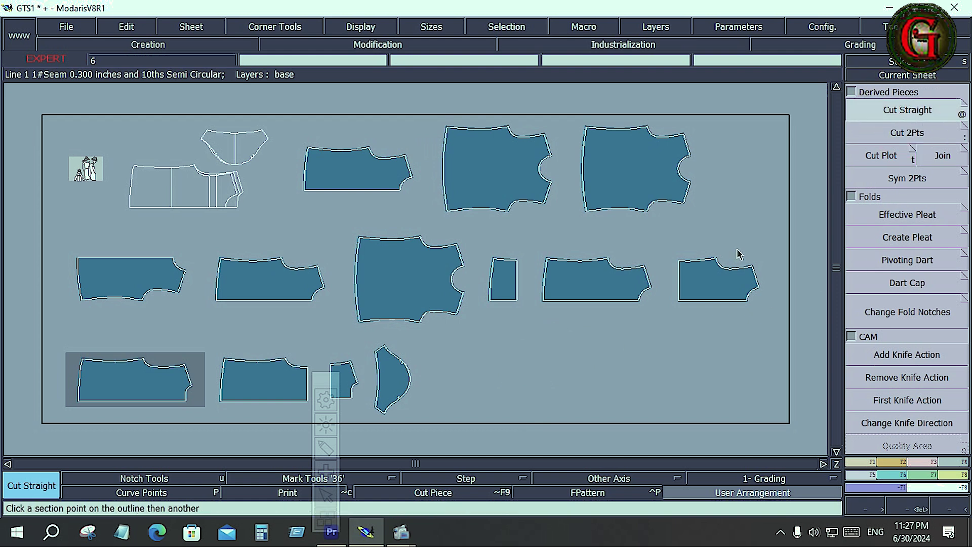
left_click(436, 289)
key("Home")
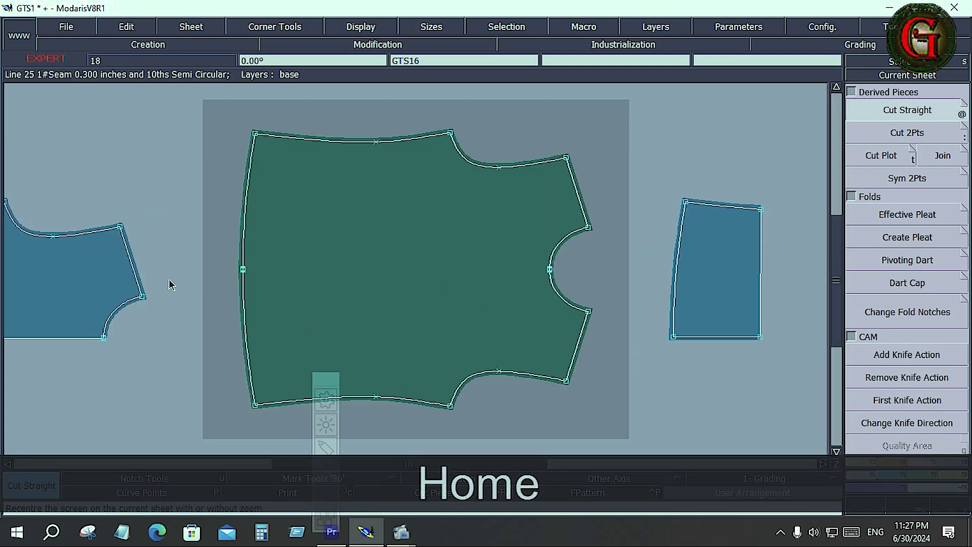
key("j")
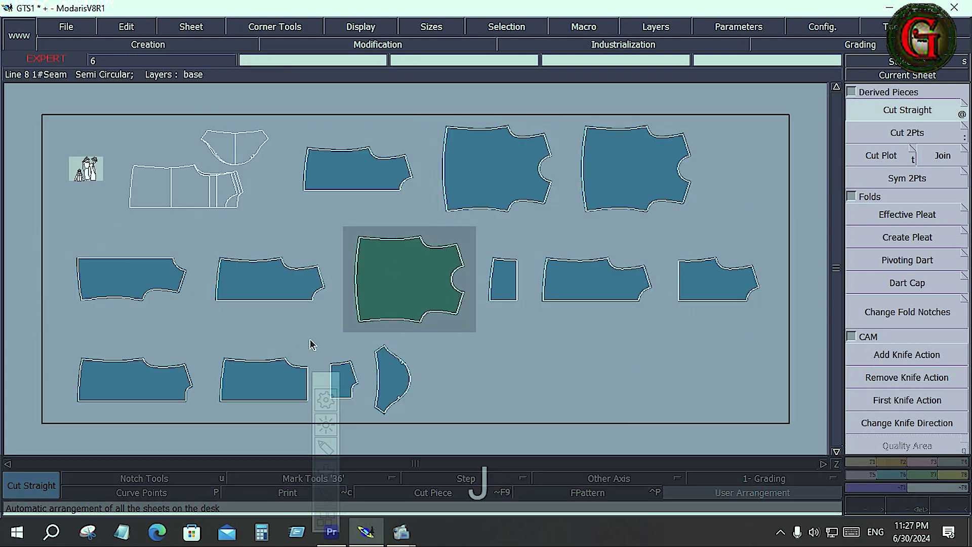
left_click(481, 172)
key("Home")
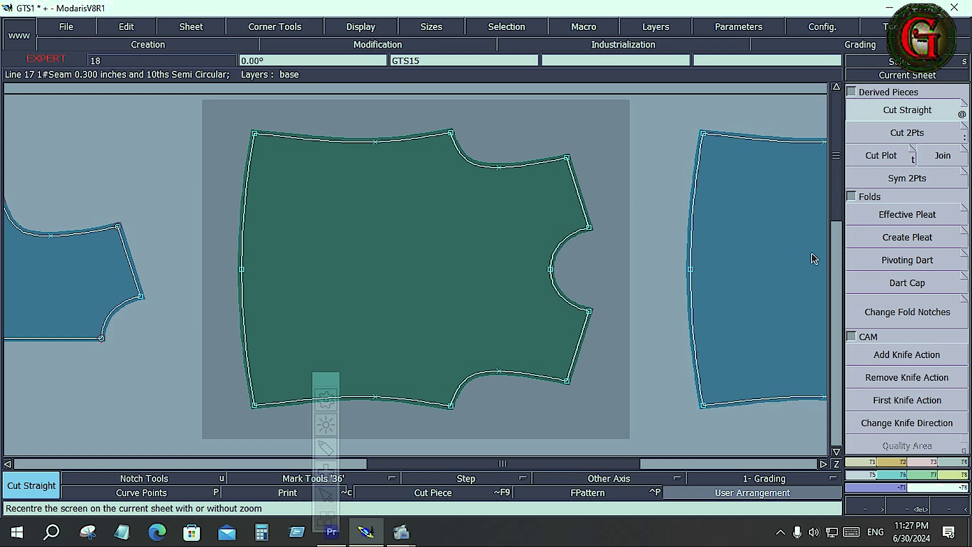
left_click(899, 133)
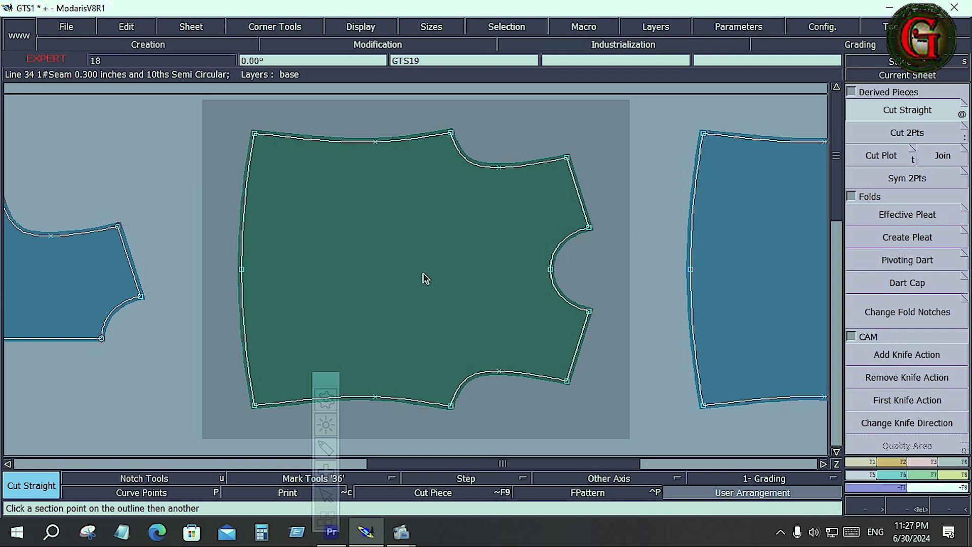
key("j")
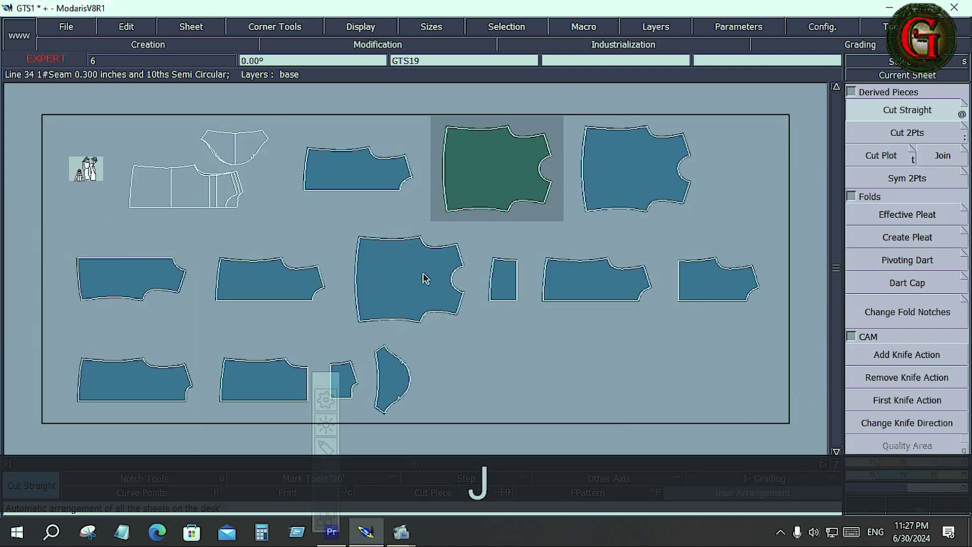